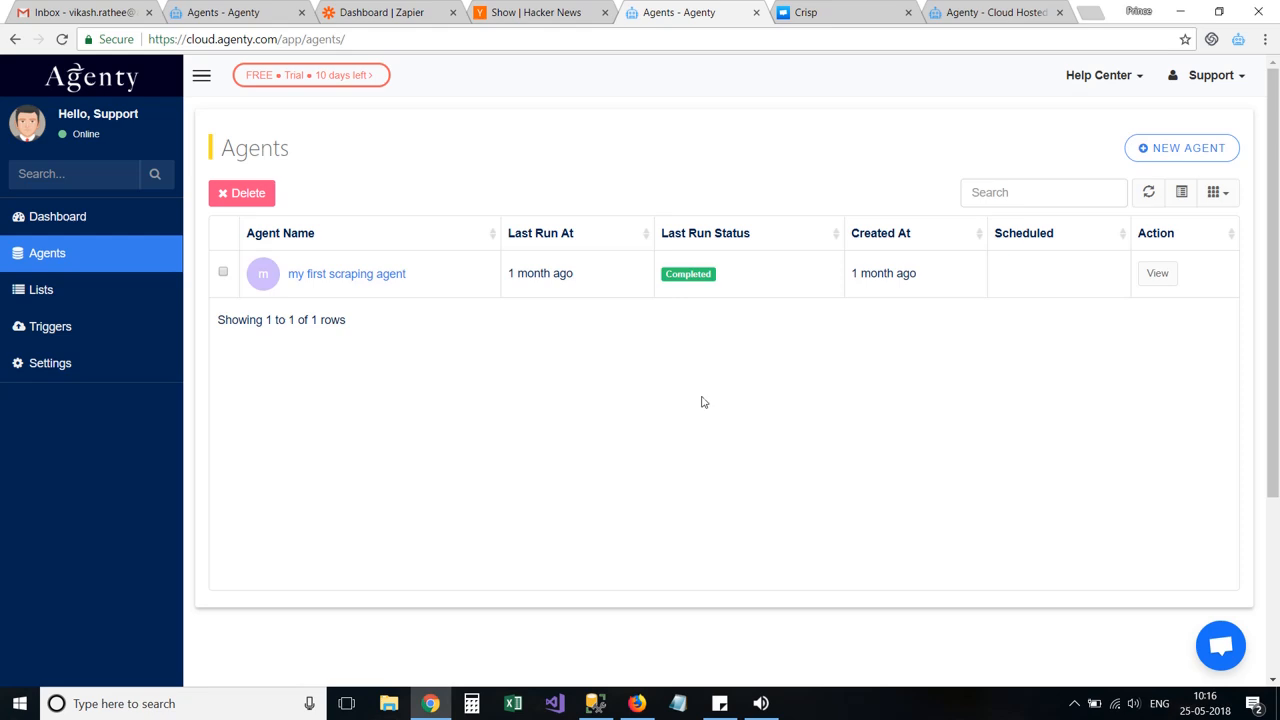
On the Show Hacker News page, open the Agenty extension and add a field that selects all story titles
{"action": "left_click", "coordinate": [533, 14]}
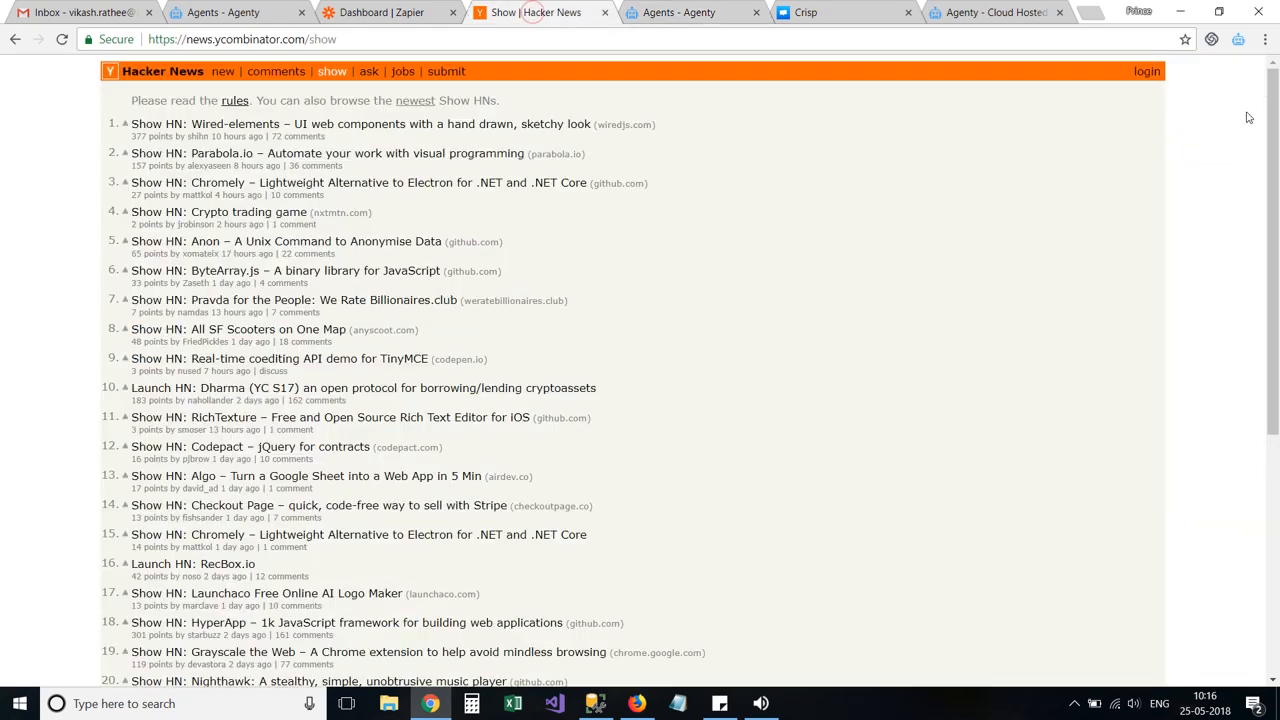
{"action": "left_click", "coordinate": [1238, 39]}
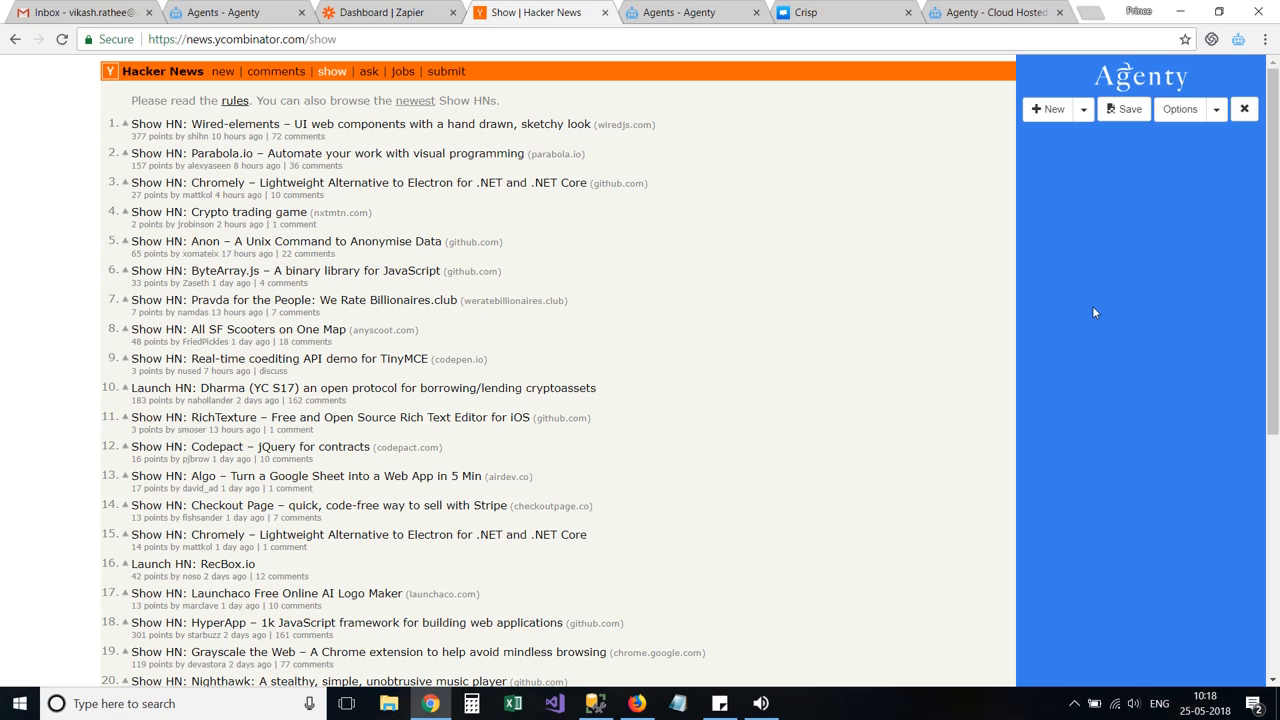
{"action": "left_click", "coordinate": [1048, 110]}
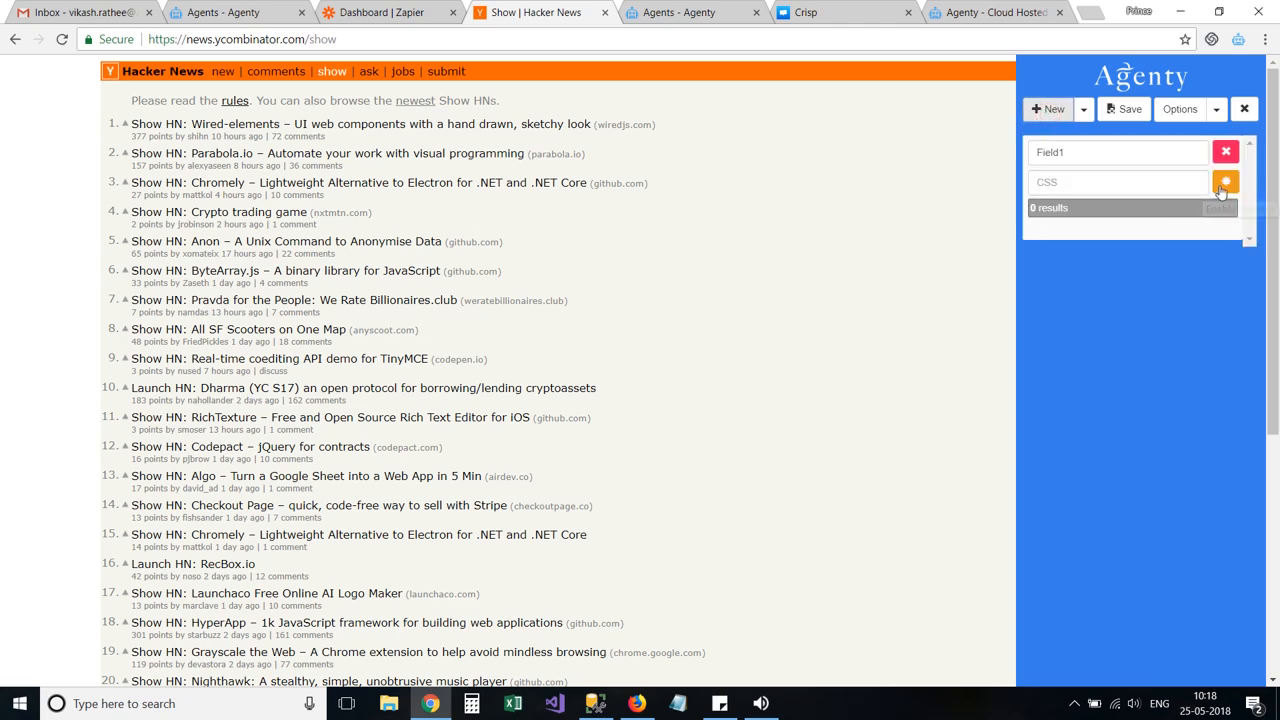
{"action": "left_click", "coordinate": [1223, 184]}
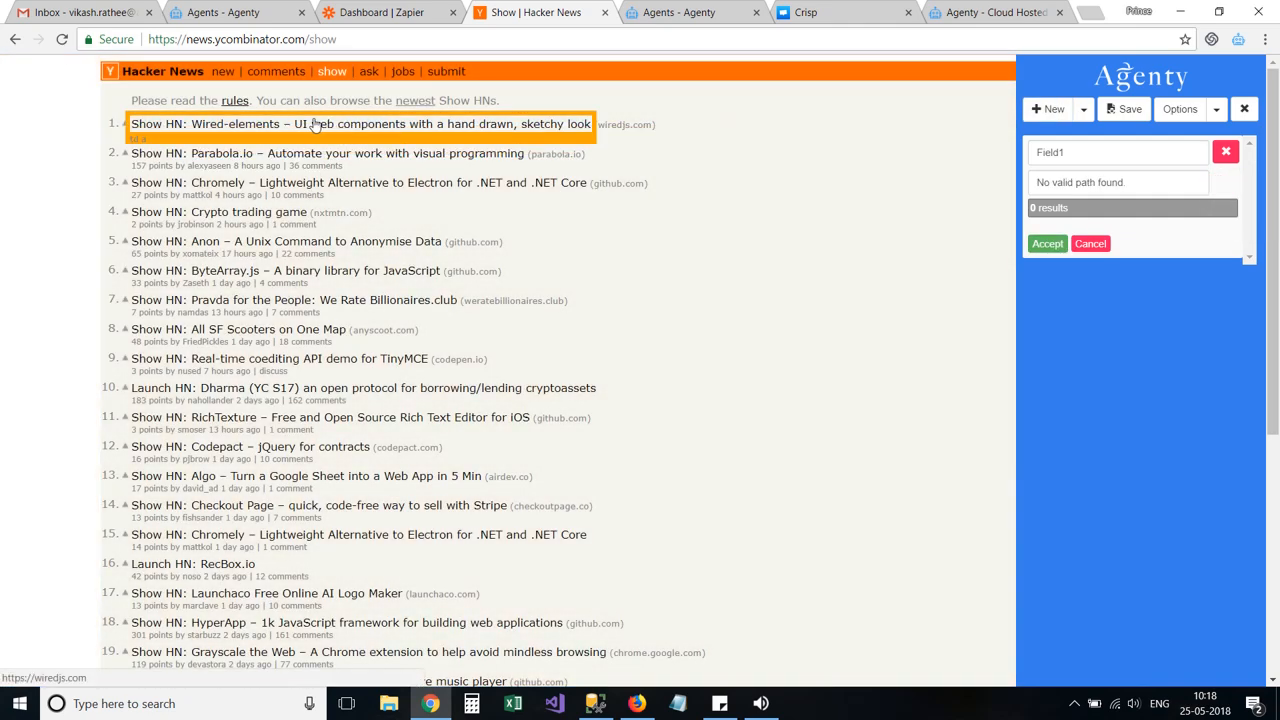
{"action": "left_click", "coordinate": [350, 124]}
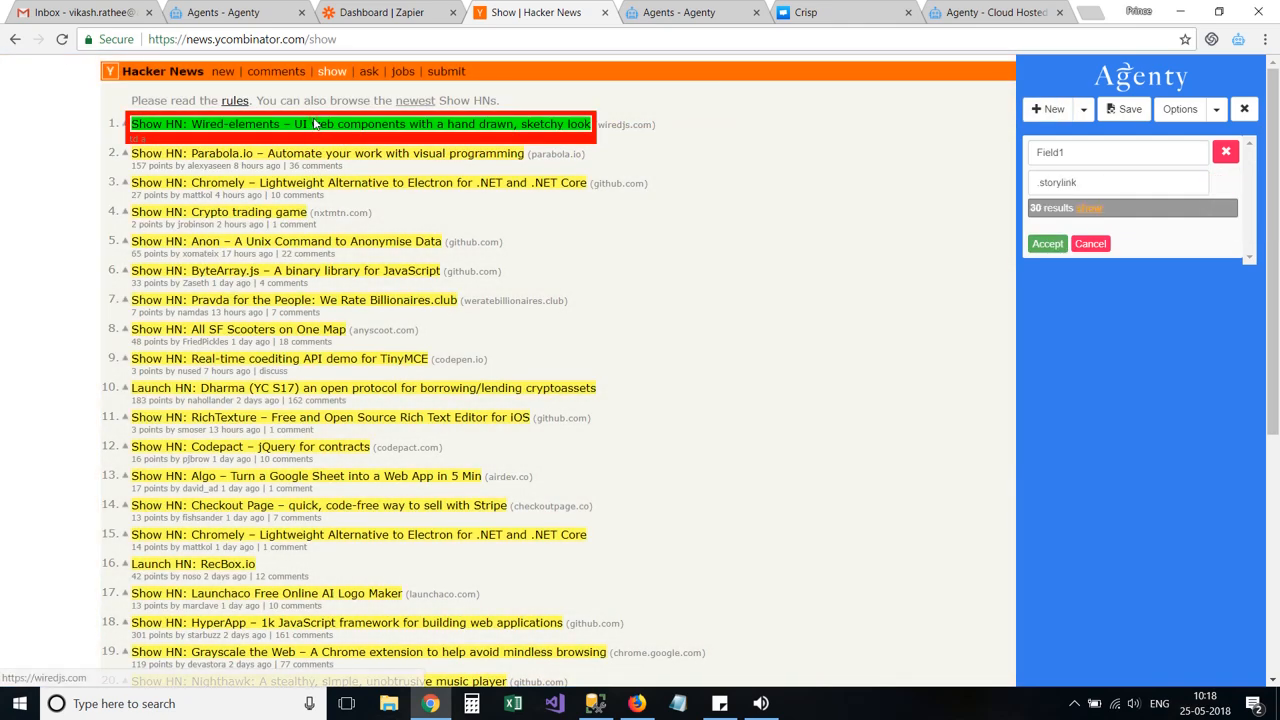
Preview the story titles as TEXT, name the field Title and accept it
{"action": "left_click", "coordinate": [1084, 210]}
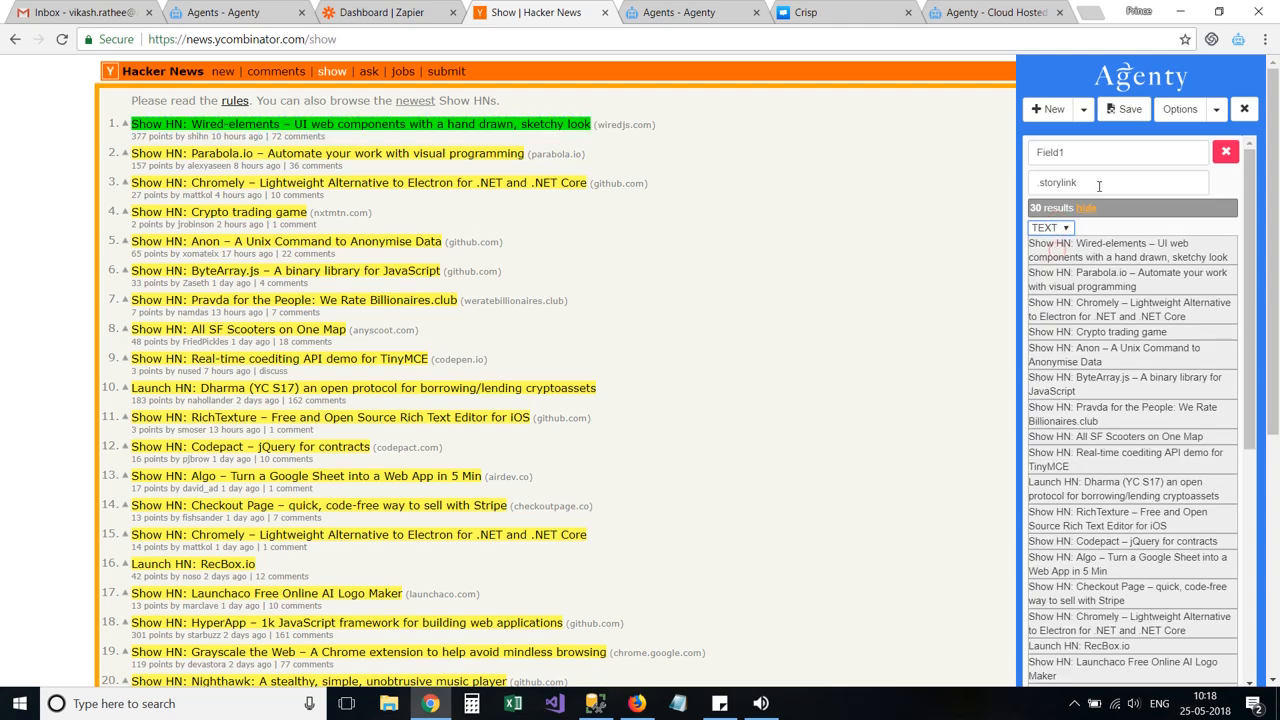
{"action": "left_click", "coordinate": [1086, 210]}
{"action": "double_click", "coordinate": [1082, 155]}
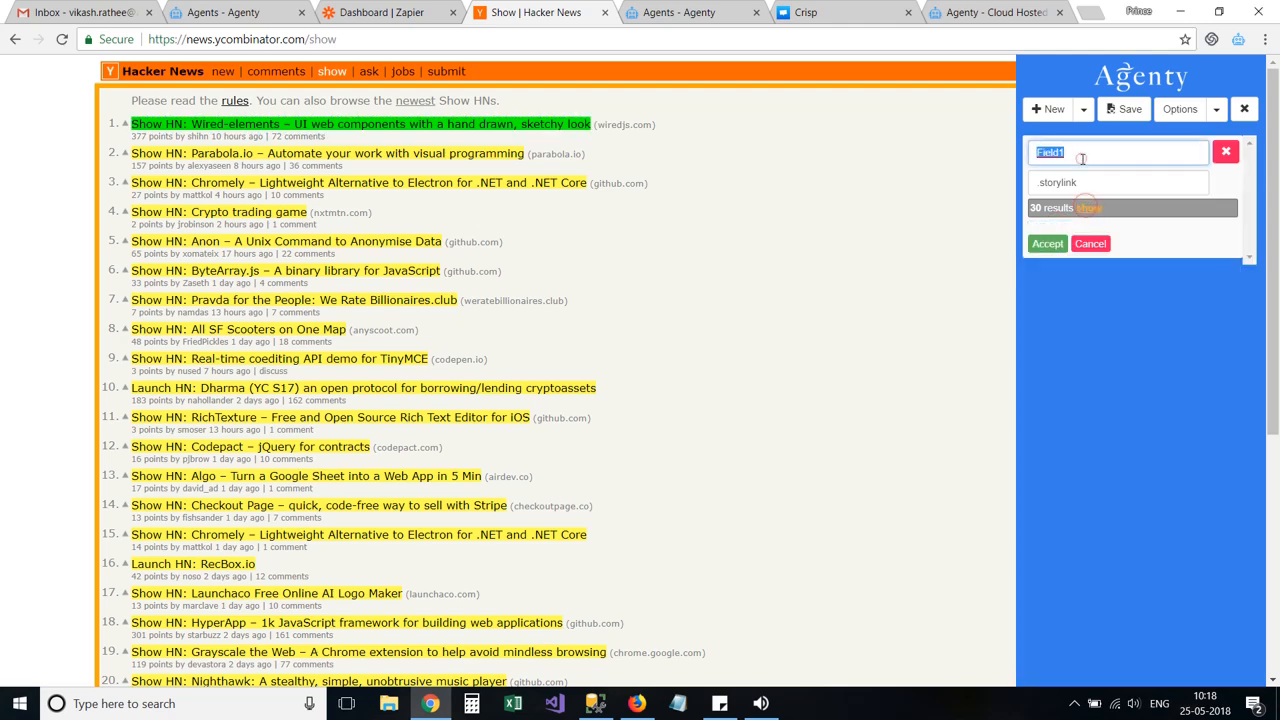
{"action": "type", "text": "Title"}
{"action": "left_click", "coordinate": [1048, 243]}
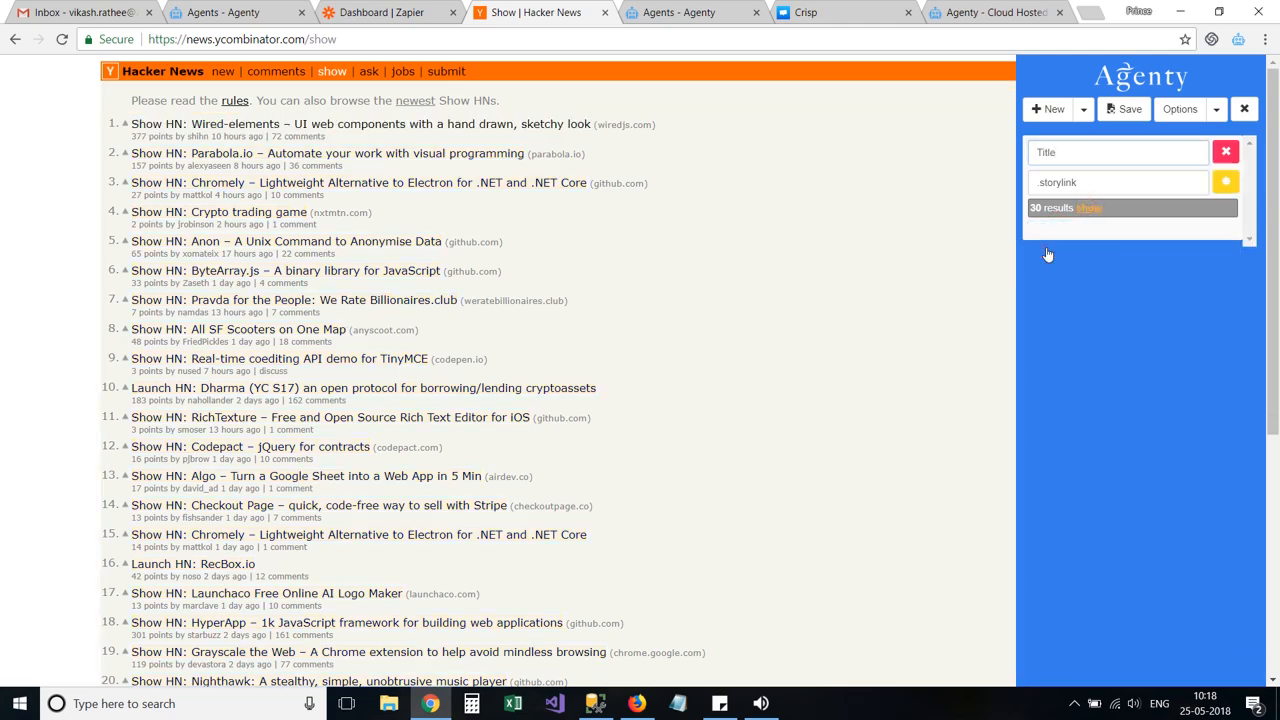
Add a second field on the story titles and set it to extract the ATTR href
{"action": "left_click", "coordinate": [1047, 109]}
{"action": "left_click", "coordinate": [1220, 288]}
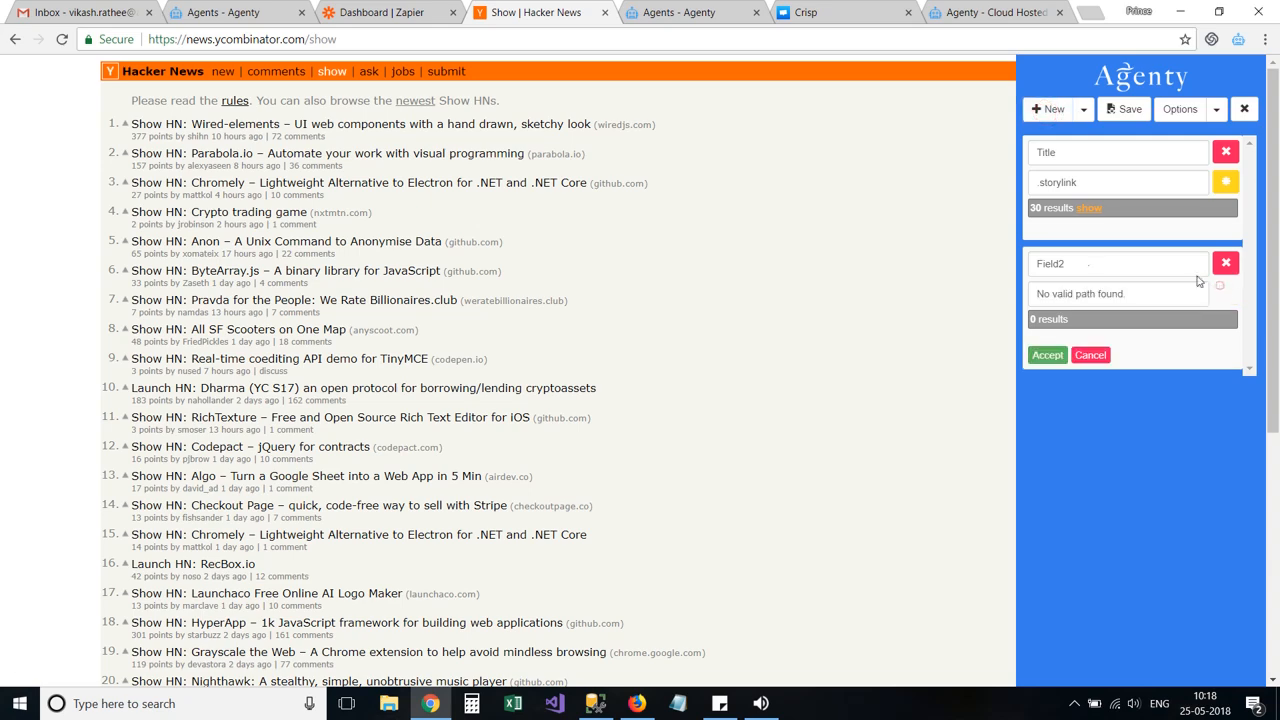
{"action": "left_click", "coordinate": [295, 125]}
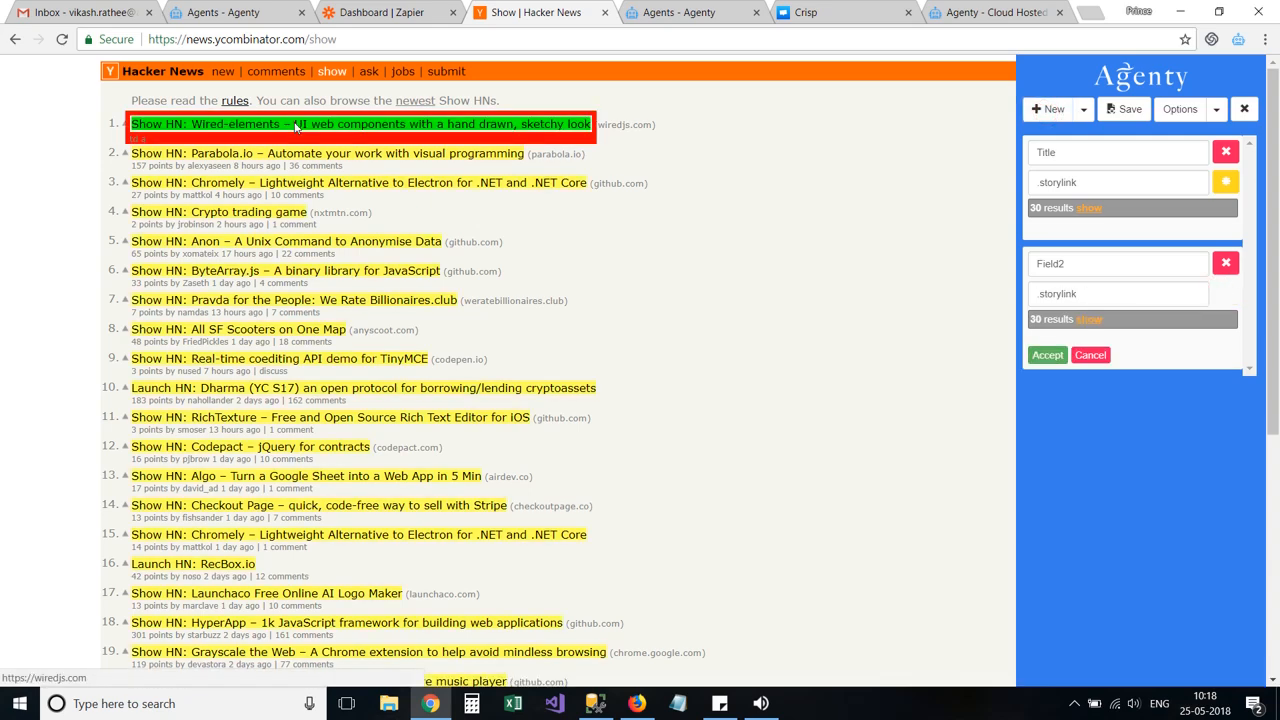
{"action": "left_click", "coordinate": [1088, 320]}
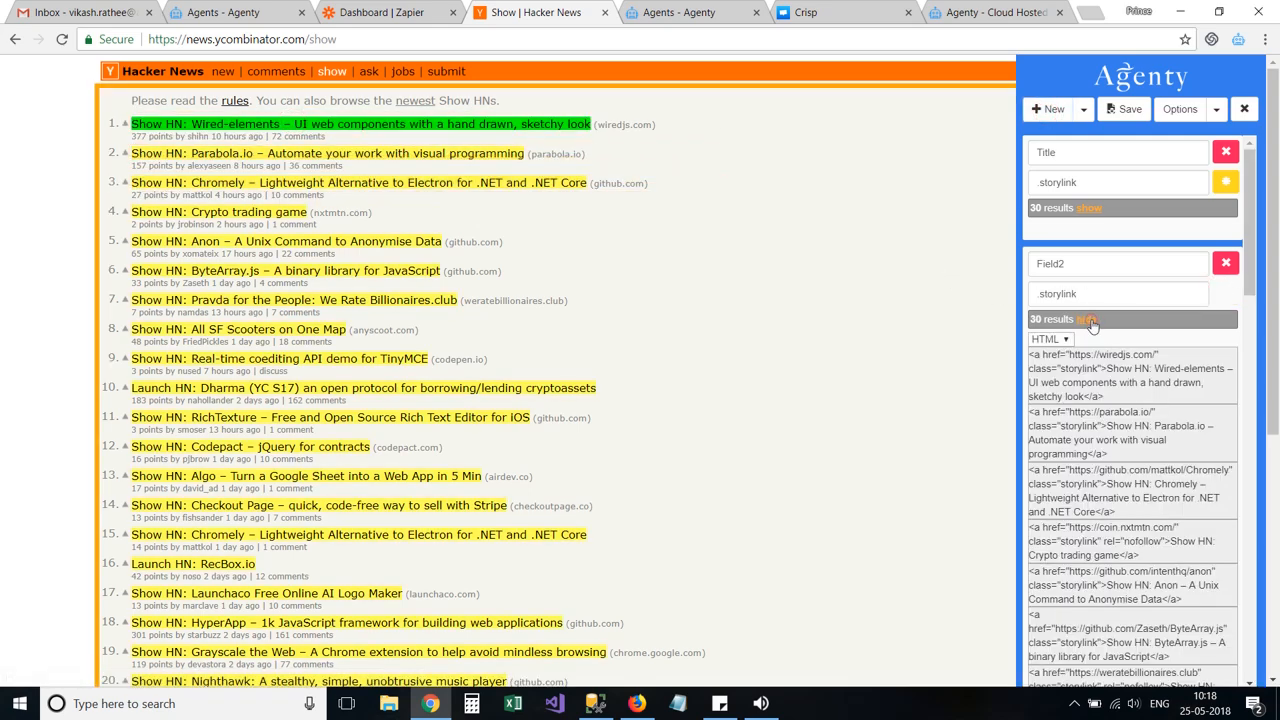
{"action": "left_click", "coordinate": [1048, 339]}
{"action": "left_click", "coordinate": [1053, 380]}
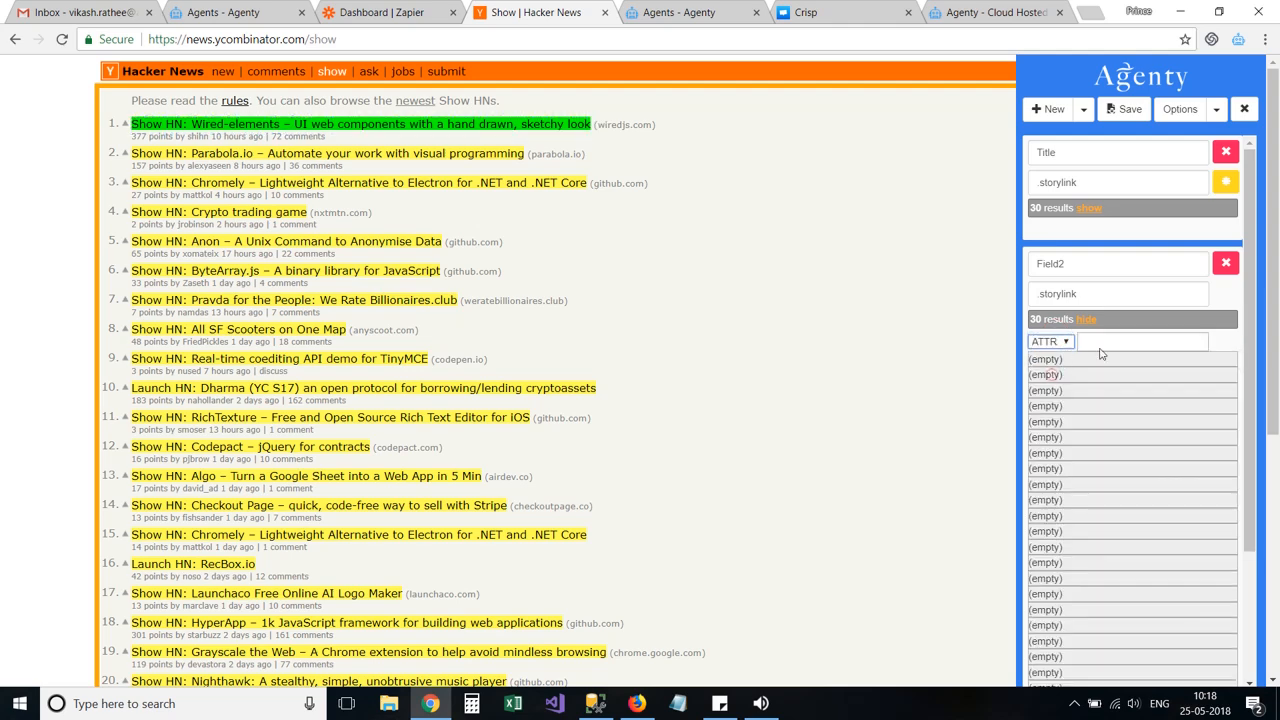
{"action": "left_click", "coordinate": [1105, 345]}
{"action": "type", "text": "href"}
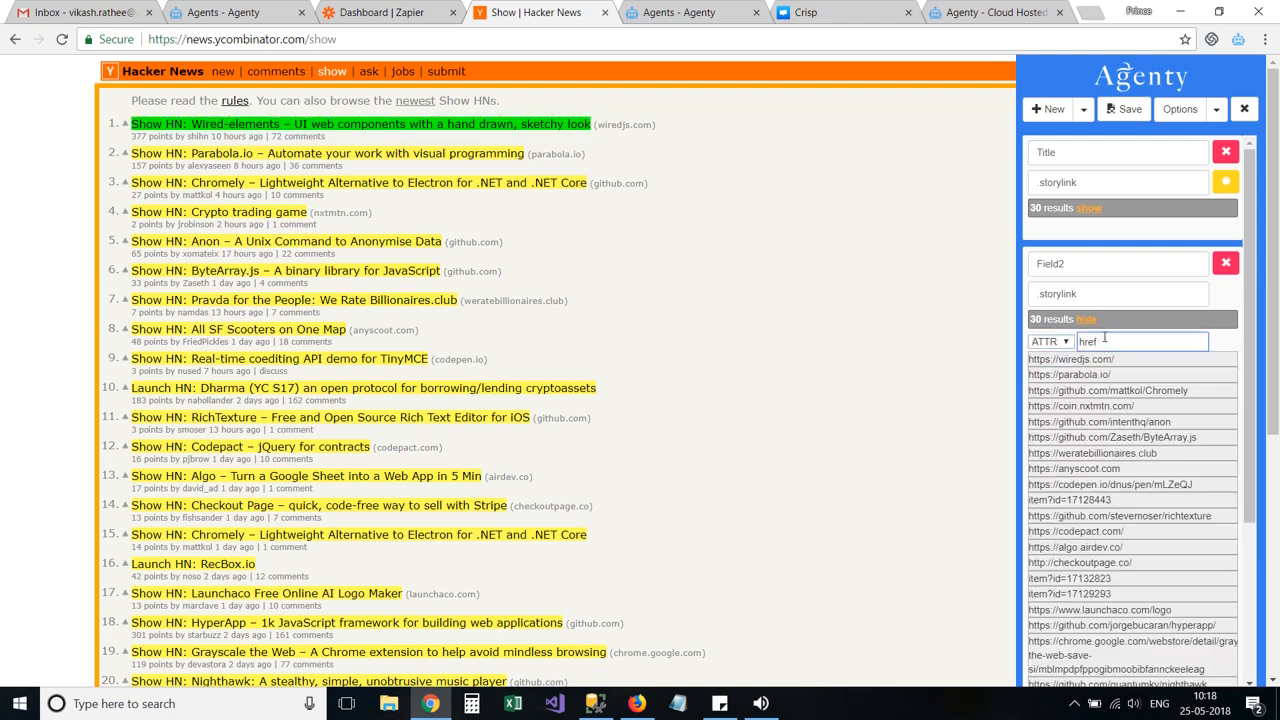
Name the href field Link and accept it
{"action": "left_click", "coordinate": [1090, 320]}
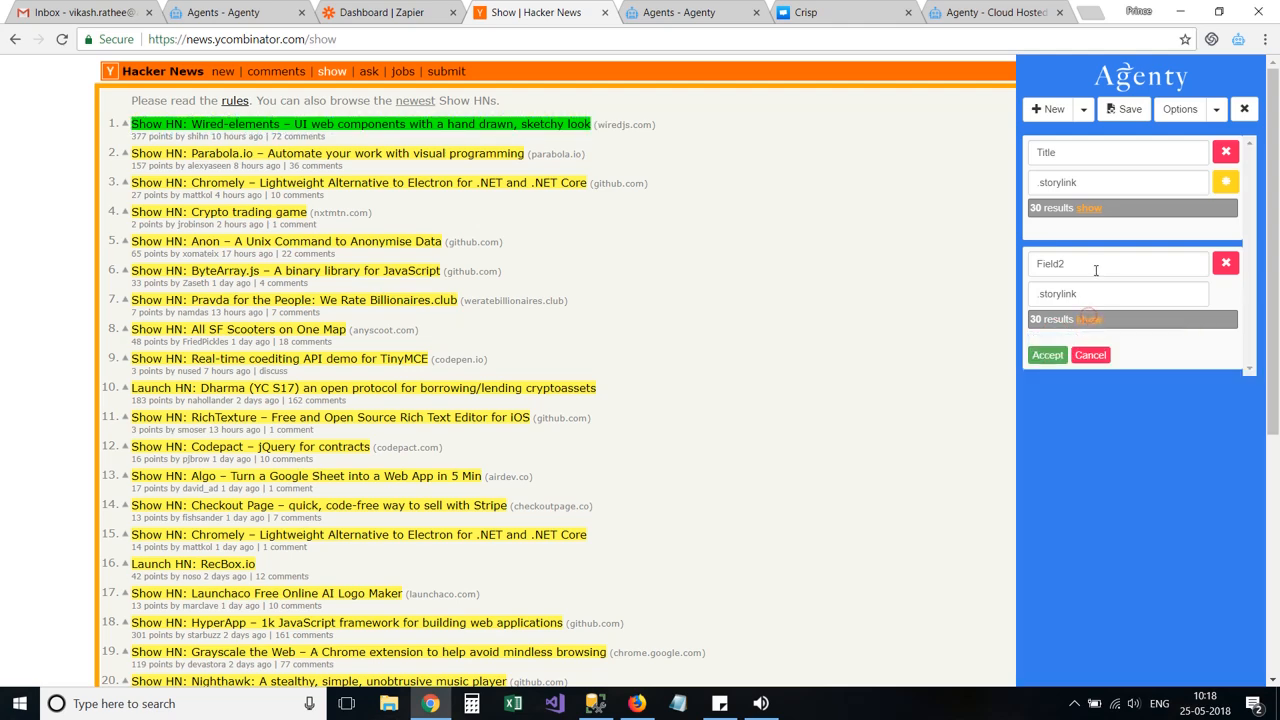
{"action": "double_click", "coordinate": [1096, 266]}
{"action": "type", "text": "Link"}
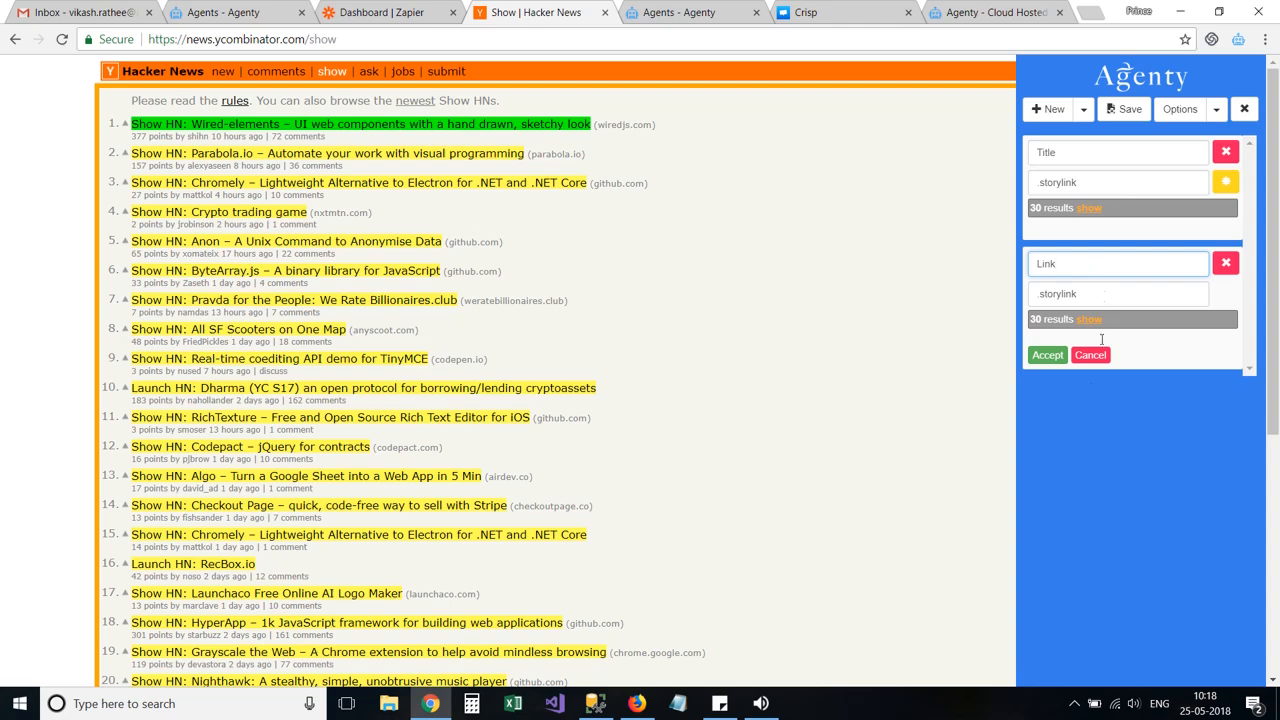
{"action": "left_click", "coordinate": [1047, 355]}
Add a third field that selects each story's points and set it to extract TEXT
{"action": "left_click", "coordinate": [1048, 109]}
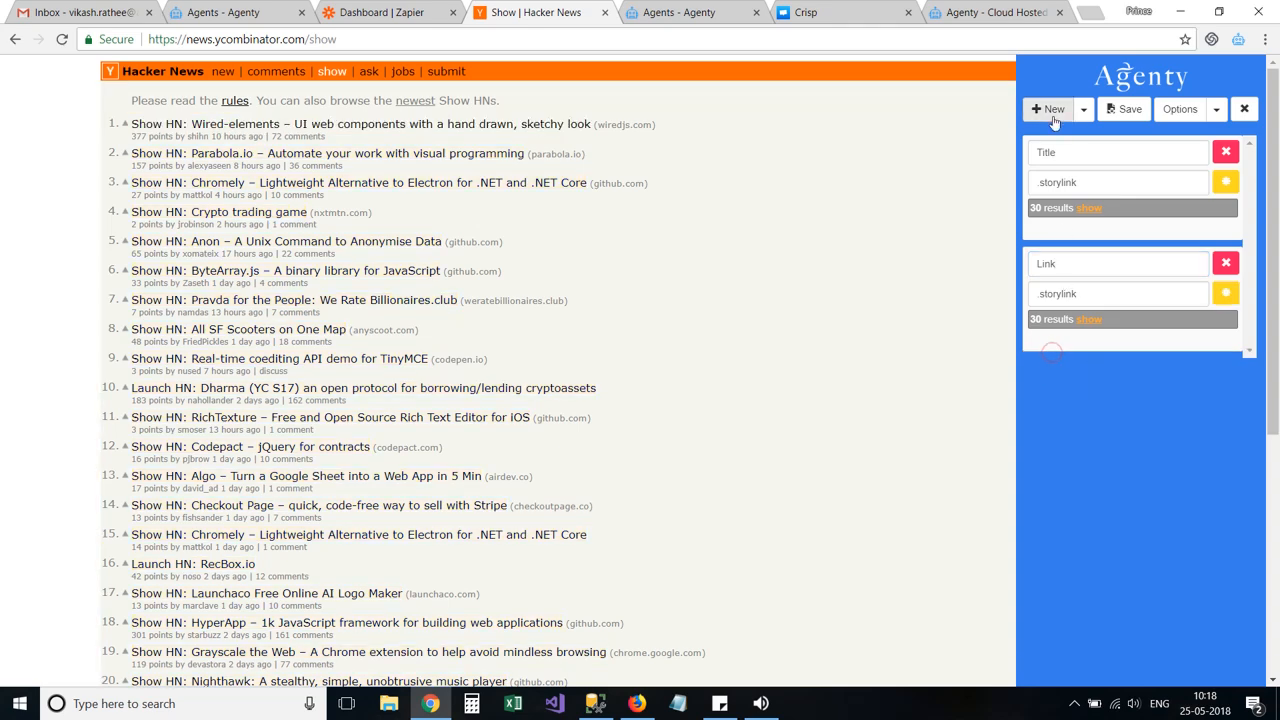
{"action": "left_click", "coordinate": [1225, 404]}
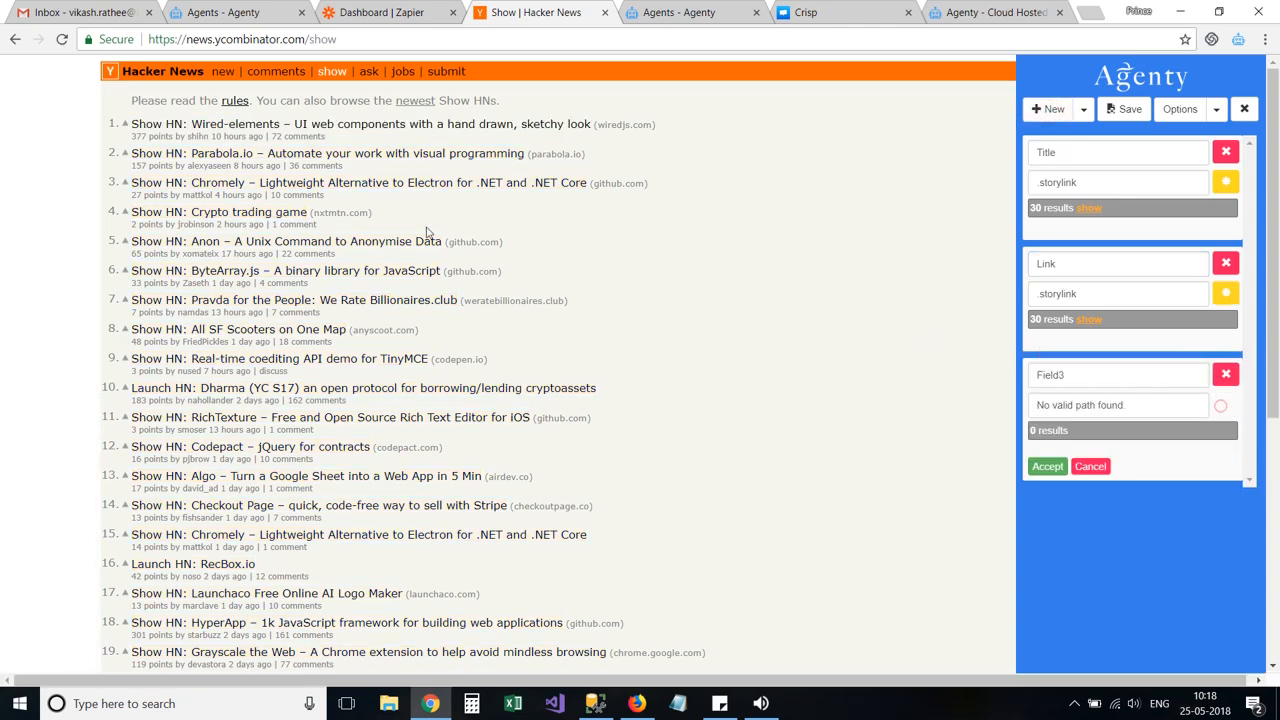
{"action": "left_click", "coordinate": [141, 136]}
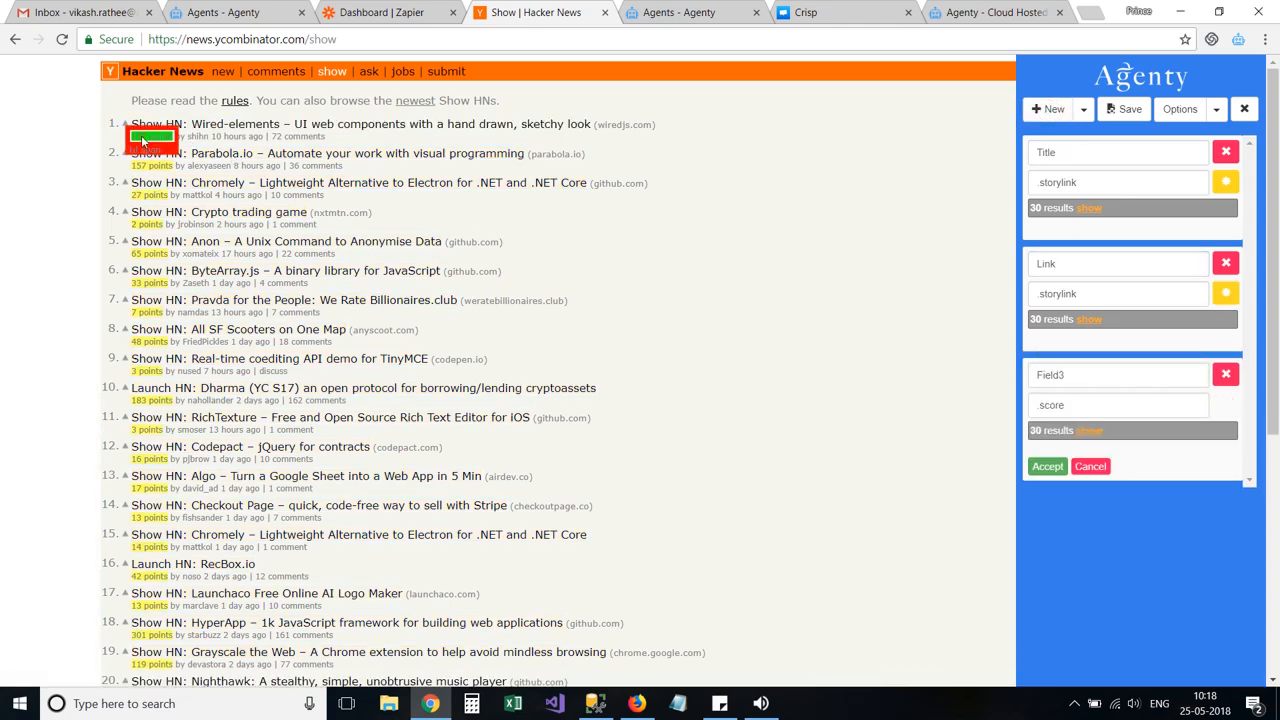
{"action": "left_click", "coordinate": [1089, 431]}
{"action": "left_click", "coordinate": [1050, 451]}
{"action": "left_click", "coordinate": [1045, 478]}
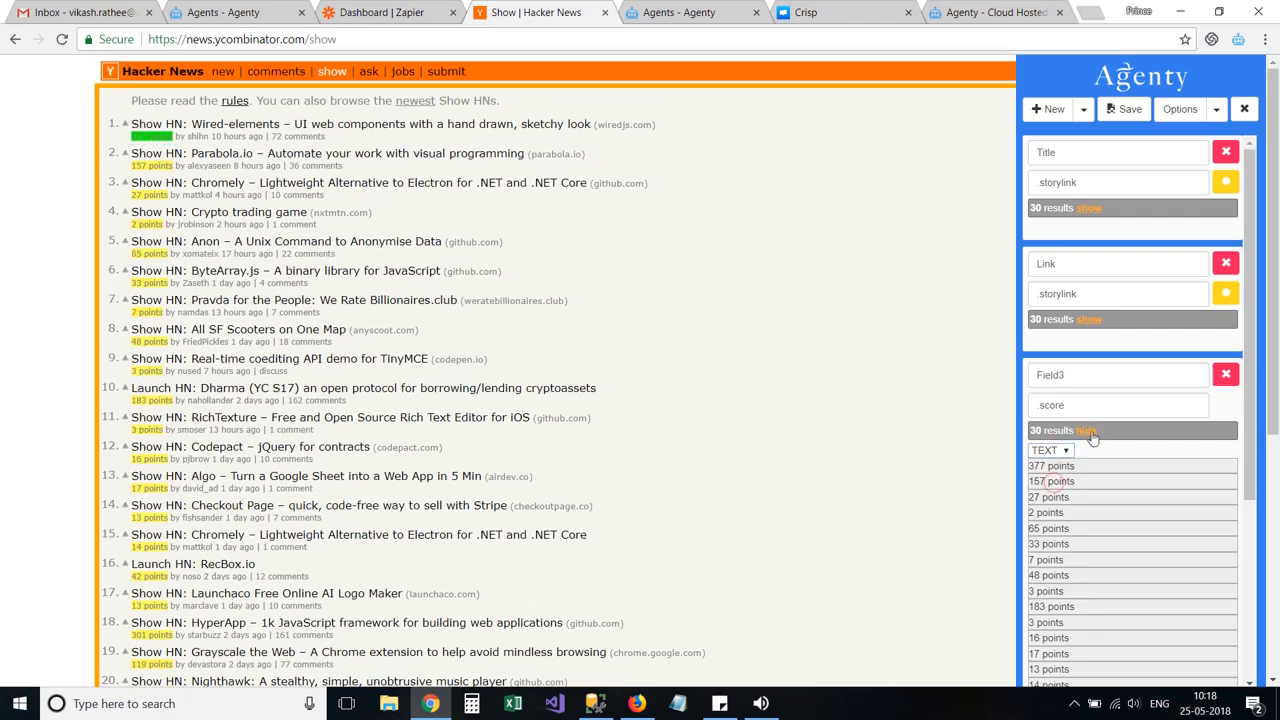
Name the points field Votes and accept it
{"action": "left_click", "coordinate": [1088, 431]}
{"action": "double_click", "coordinate": [1068, 383]}
{"action": "type", "text": "Votes"}
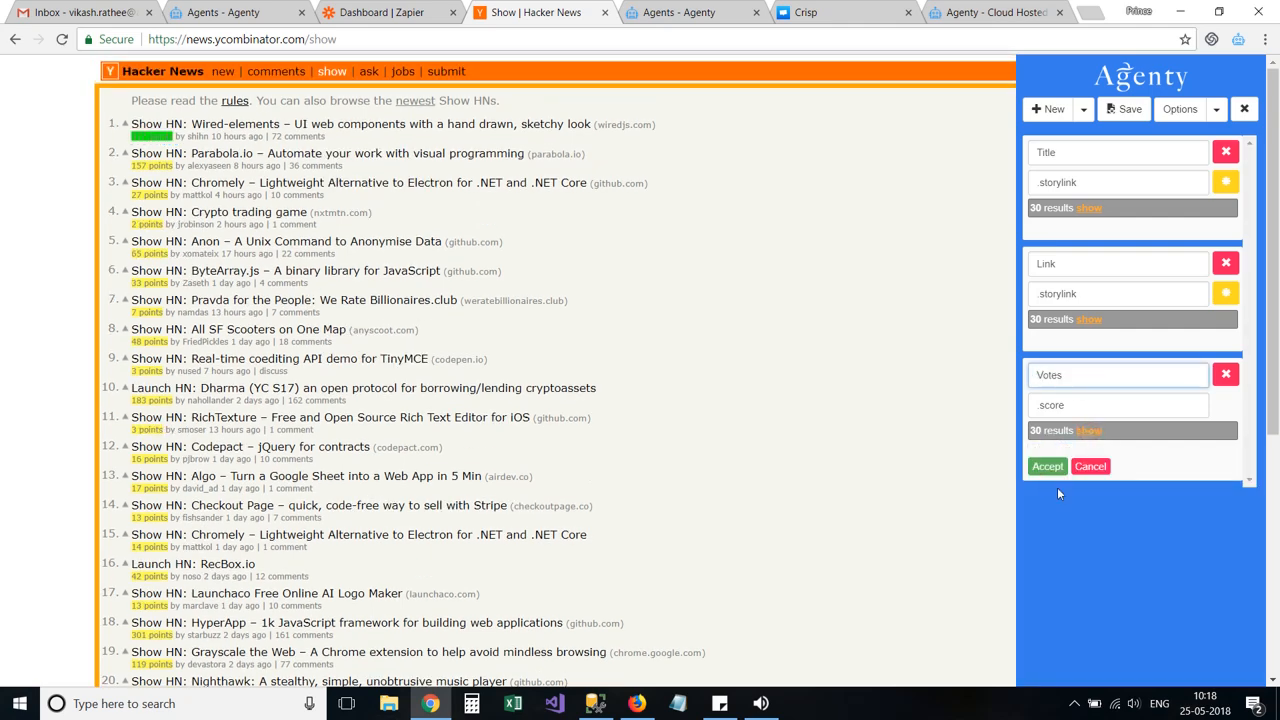
{"action": "left_click", "coordinate": [1048, 466]}
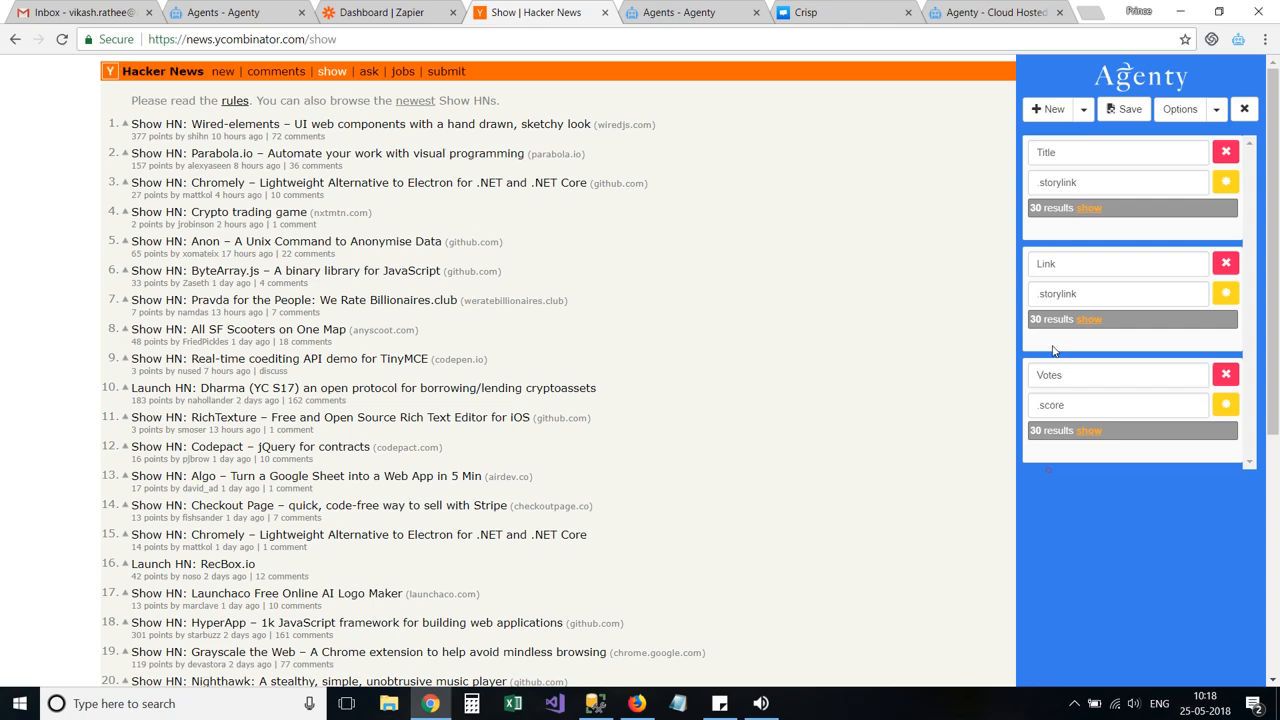
Add a fourth field that selects each story's comments link, excluding the age and author links
{"action": "left_click", "coordinate": [1049, 112]}
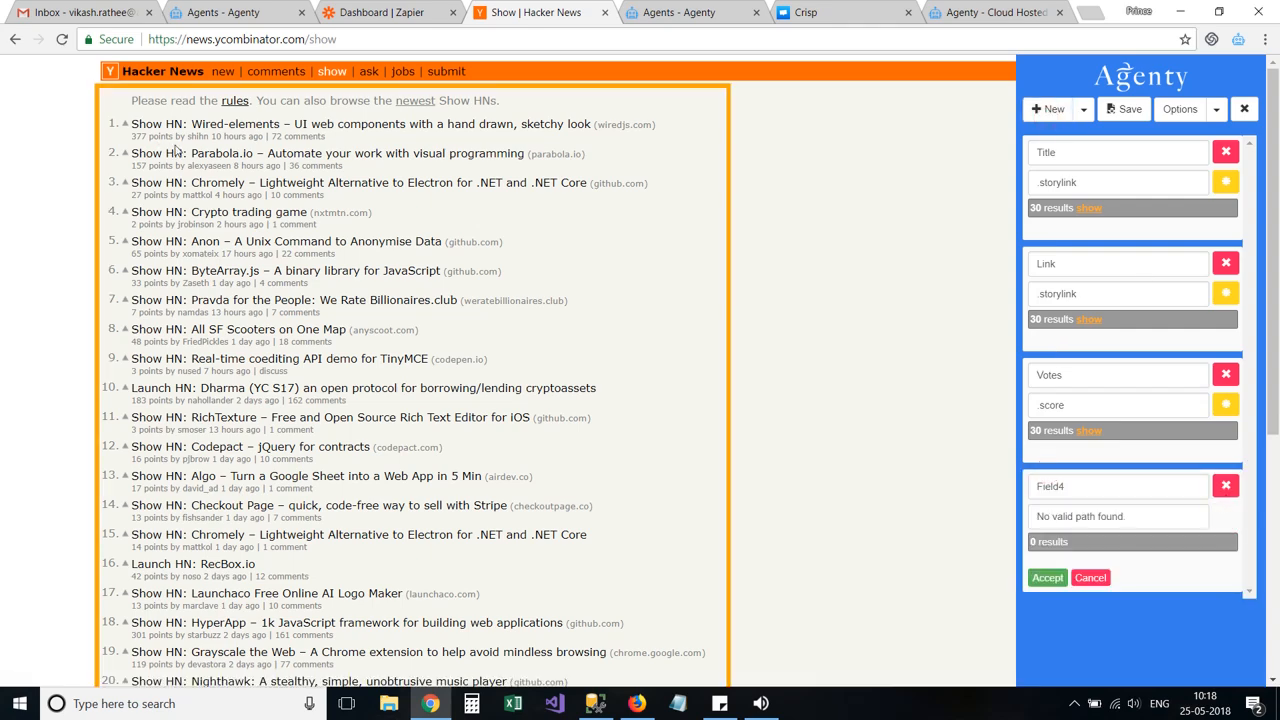
{"action": "left_click", "coordinate": [296, 140]}
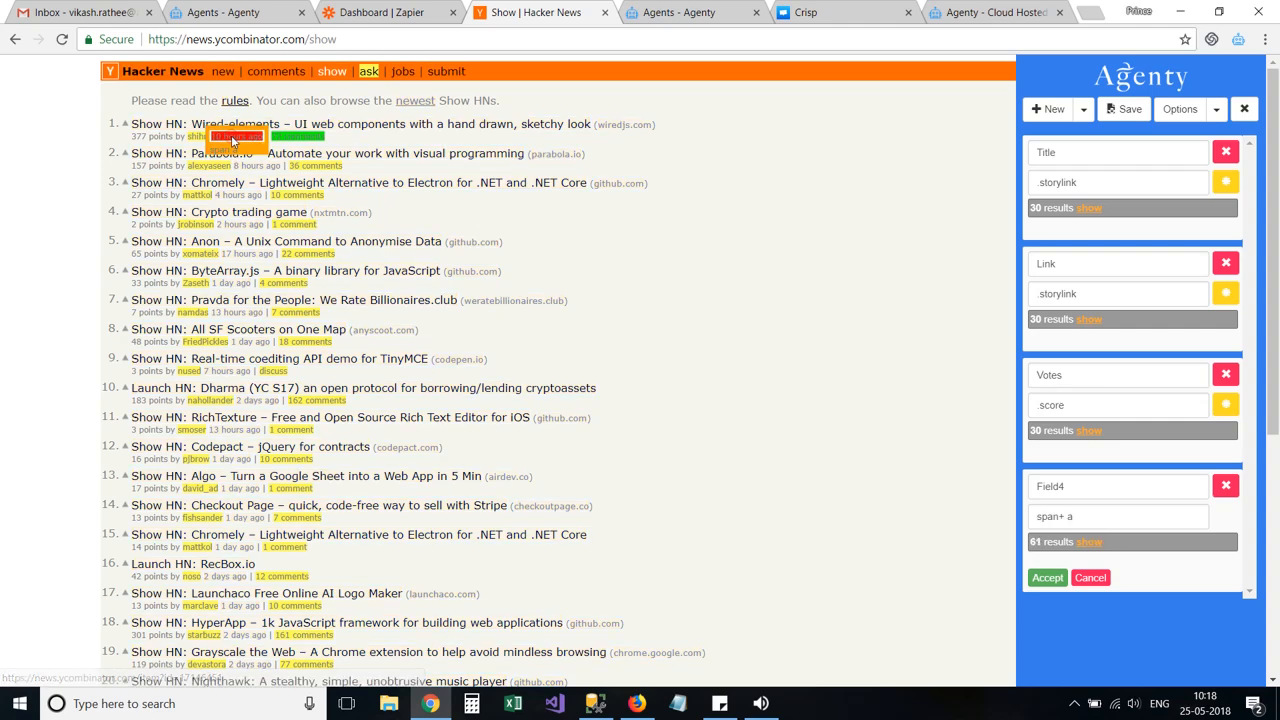
{"action": "left_click", "coordinate": [192, 137]}
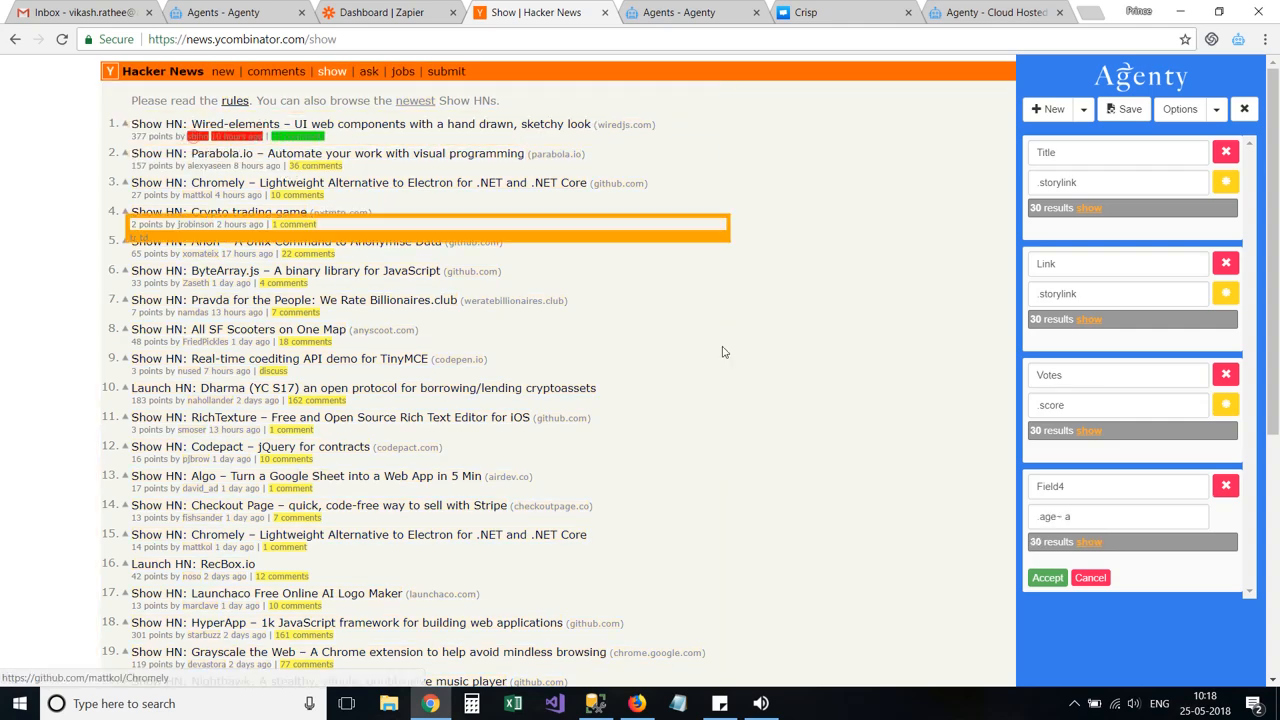
Name the comments link field Comments, set it to extract TEXT and accept it
{"action": "left_click", "coordinate": [1060, 478]}
{"action": "type", "text": "Comments"}
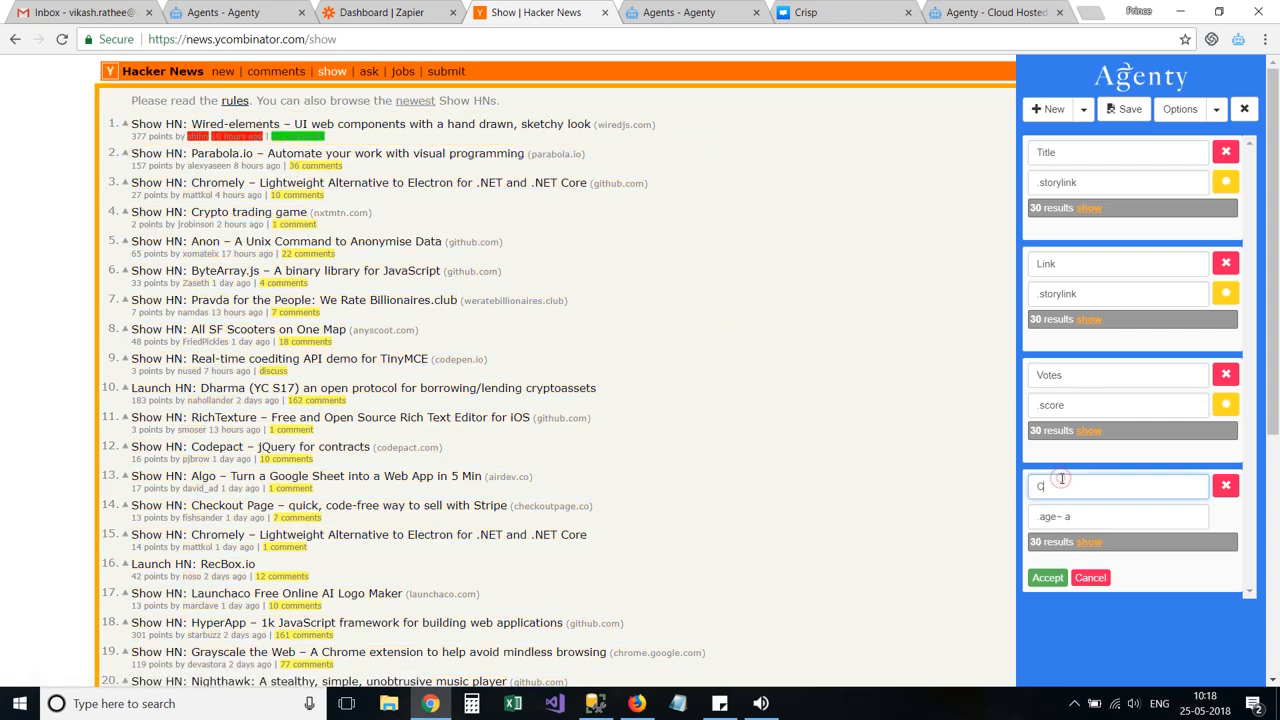
{"action": "left_click", "coordinate": [1091, 543]}
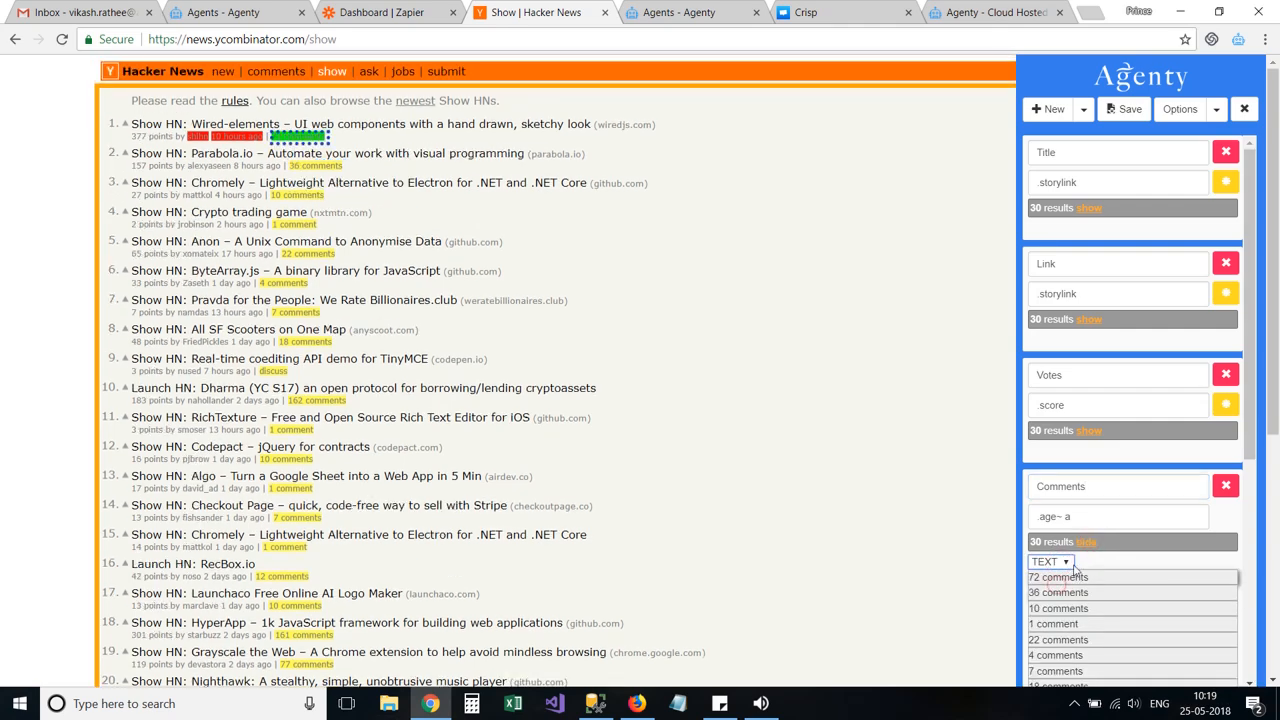
{"action": "left_click", "coordinate": [1085, 542]}
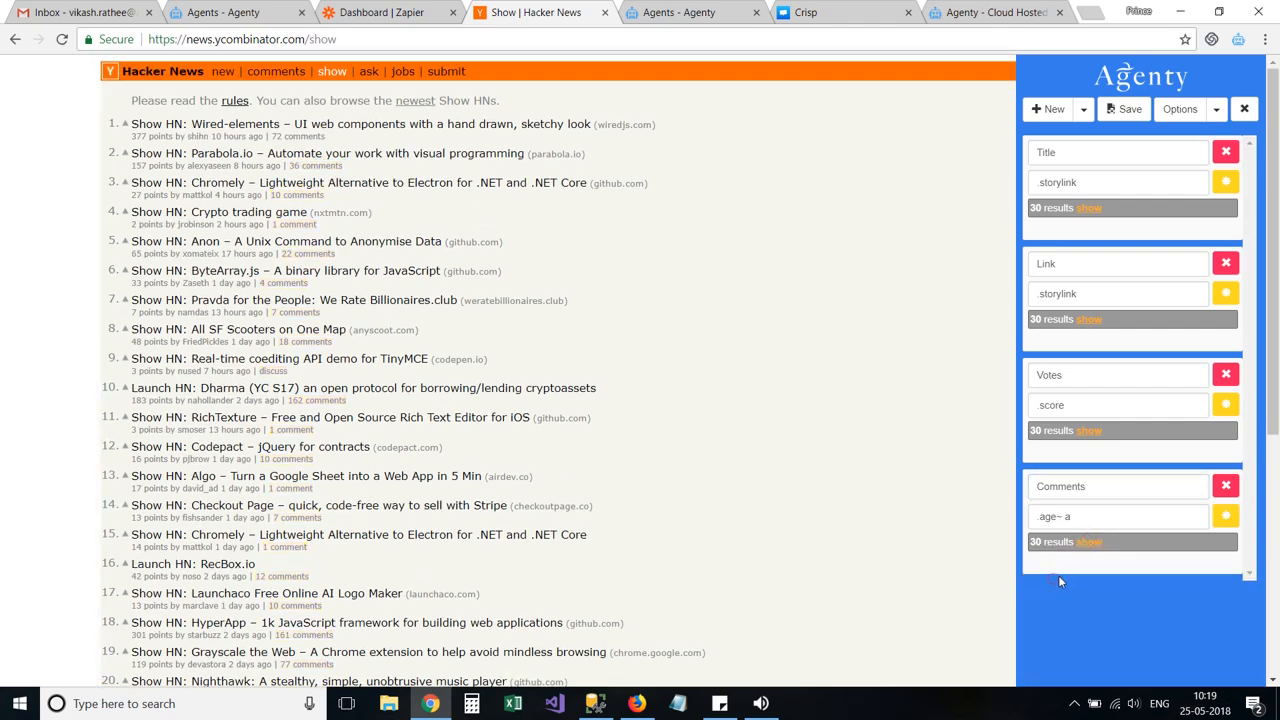
Add a fifth field that selects each story's age, excluding the comments links, and set it to extract TEXT
{"action": "left_click", "coordinate": [1050, 110]}
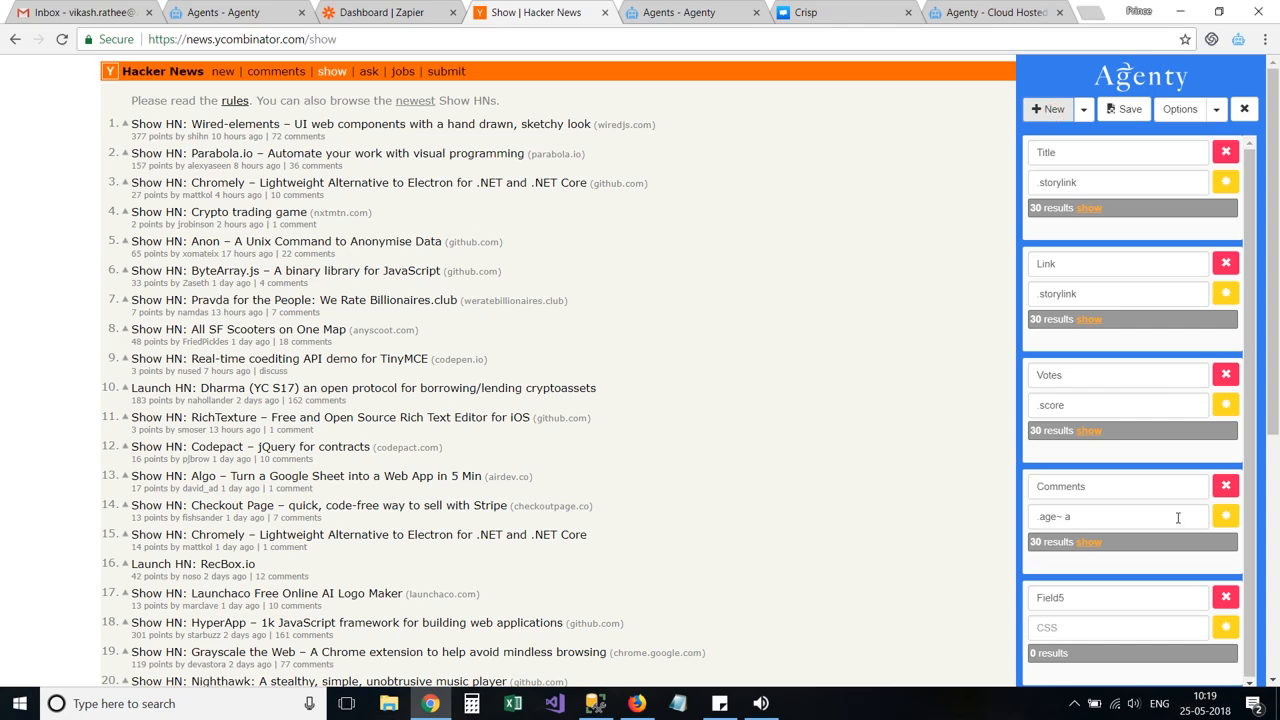
{"action": "left_click", "coordinate": [1222, 634]}
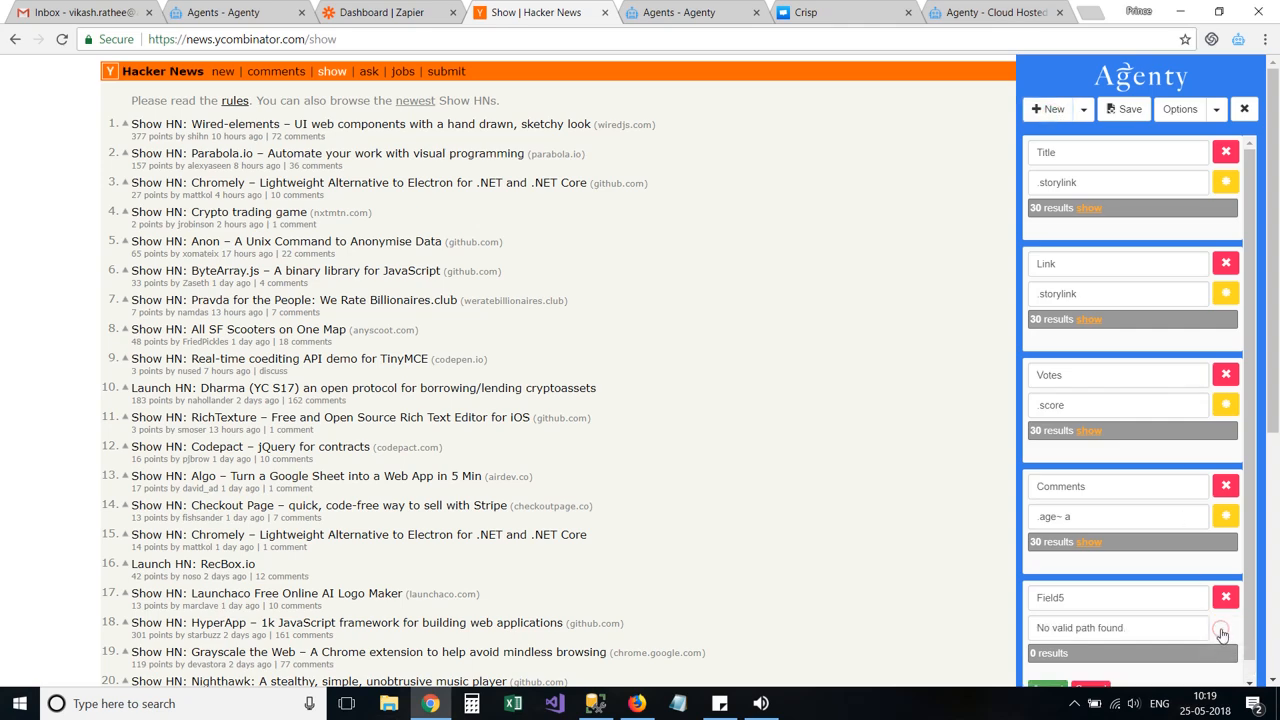
{"action": "left_click", "coordinate": [238, 137]}
{"action": "left_click", "coordinate": [300, 137]}
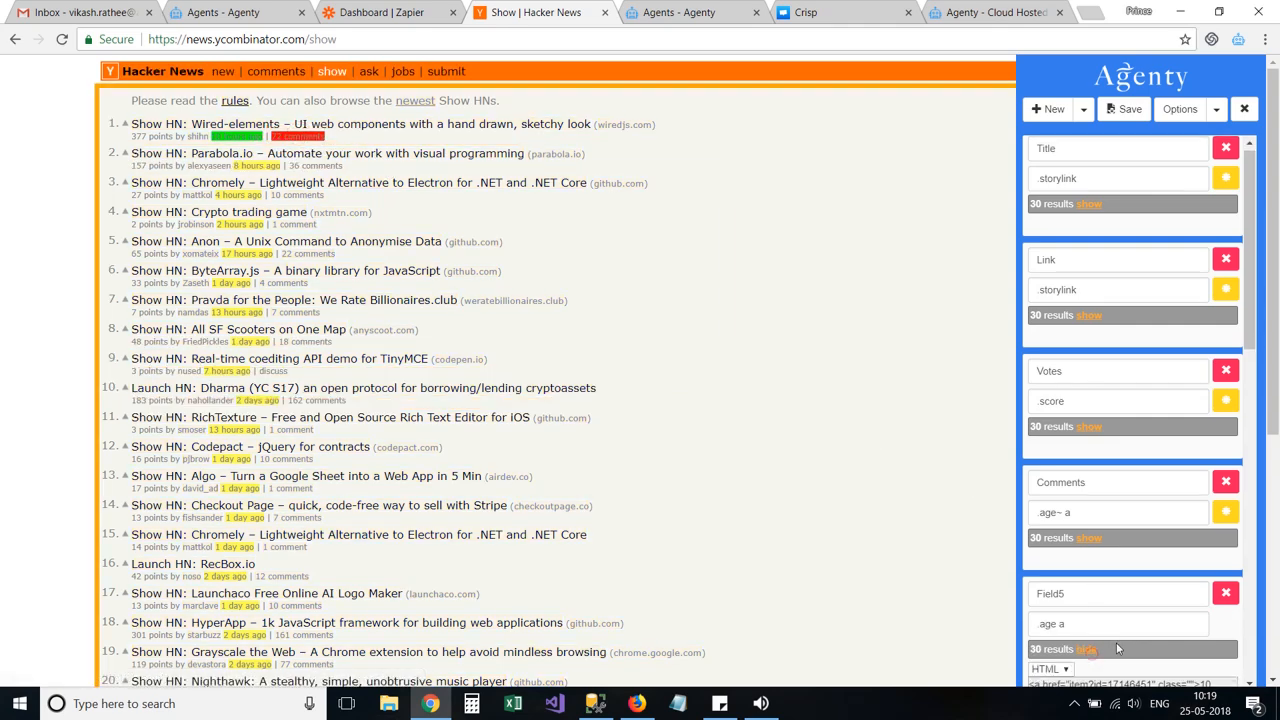
{"action": "left_click", "coordinate": [1090, 655]}
{"action": "scroll", "coordinate": [1100, 600], "scroll_direction": "down", "scroll_amount": 3}
{"action": "left_click", "coordinate": [1050, 423]}
{"action": "left_click", "coordinate": [1056, 451]}
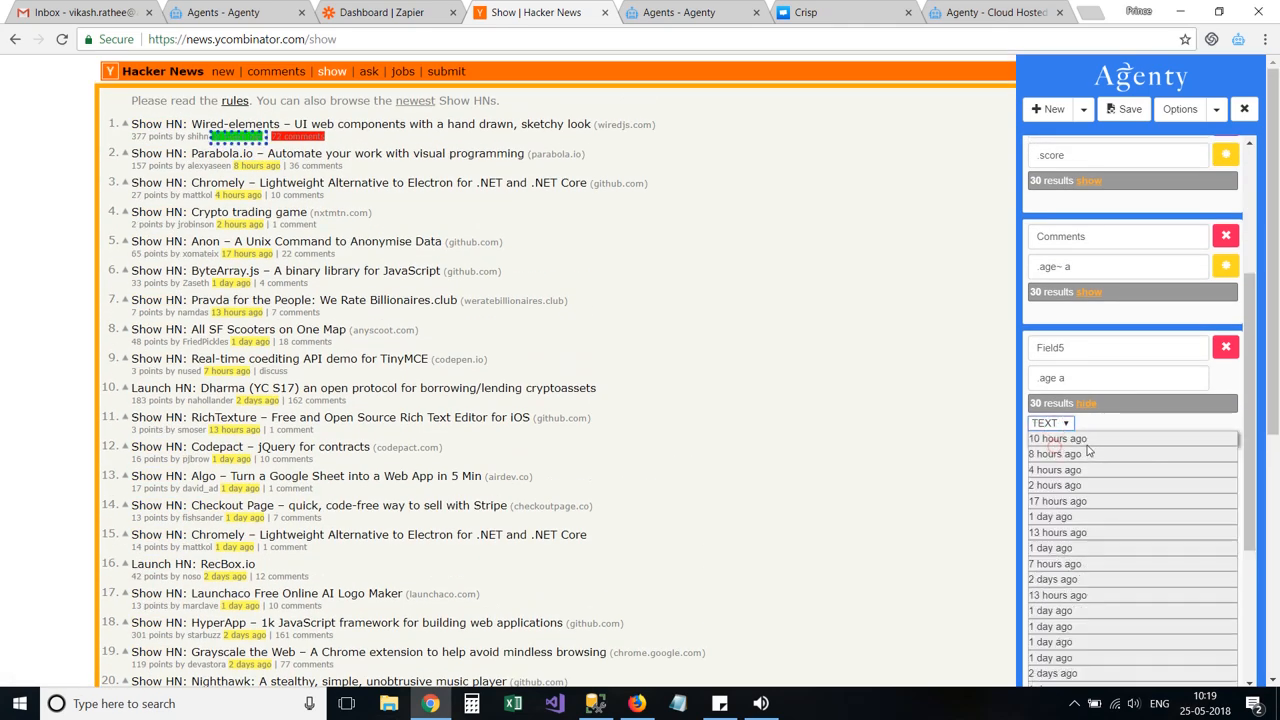
Name the age field Time and accept it
{"action": "double_click", "coordinate": [1077, 348]}
{"action": "type", "text": "Time"}
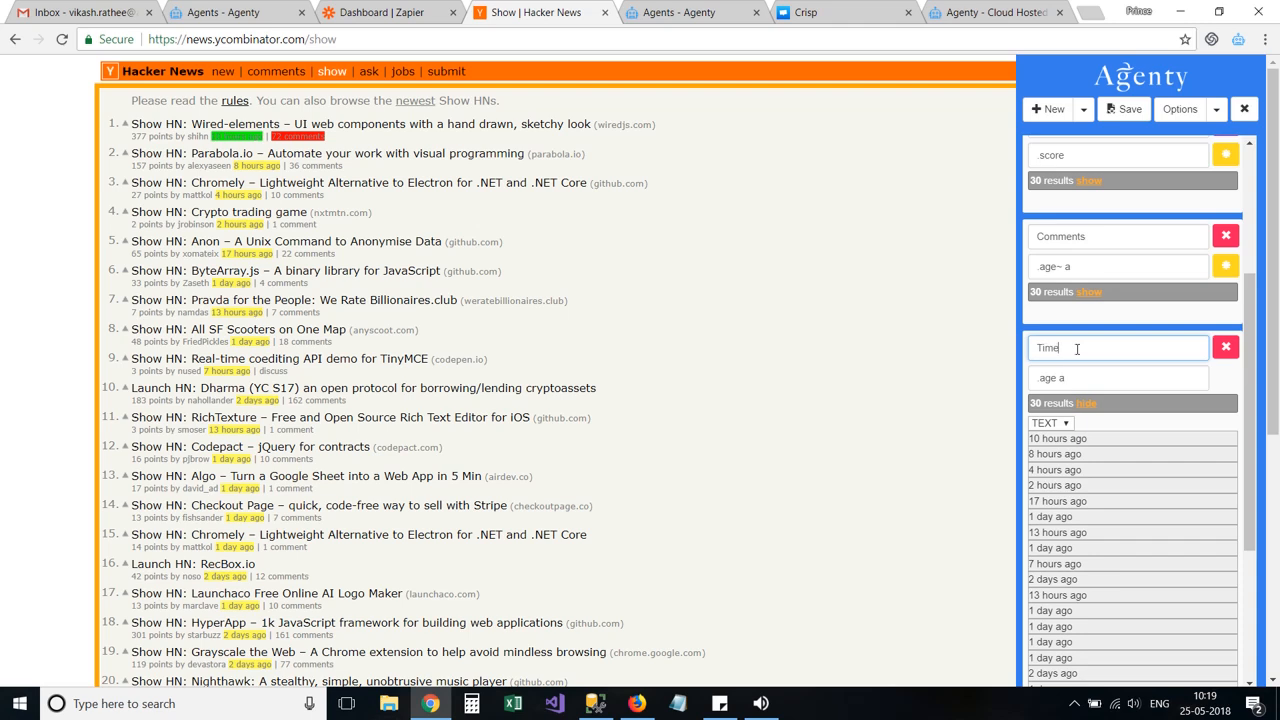
{"action": "left_click", "coordinate": [1086, 405]}
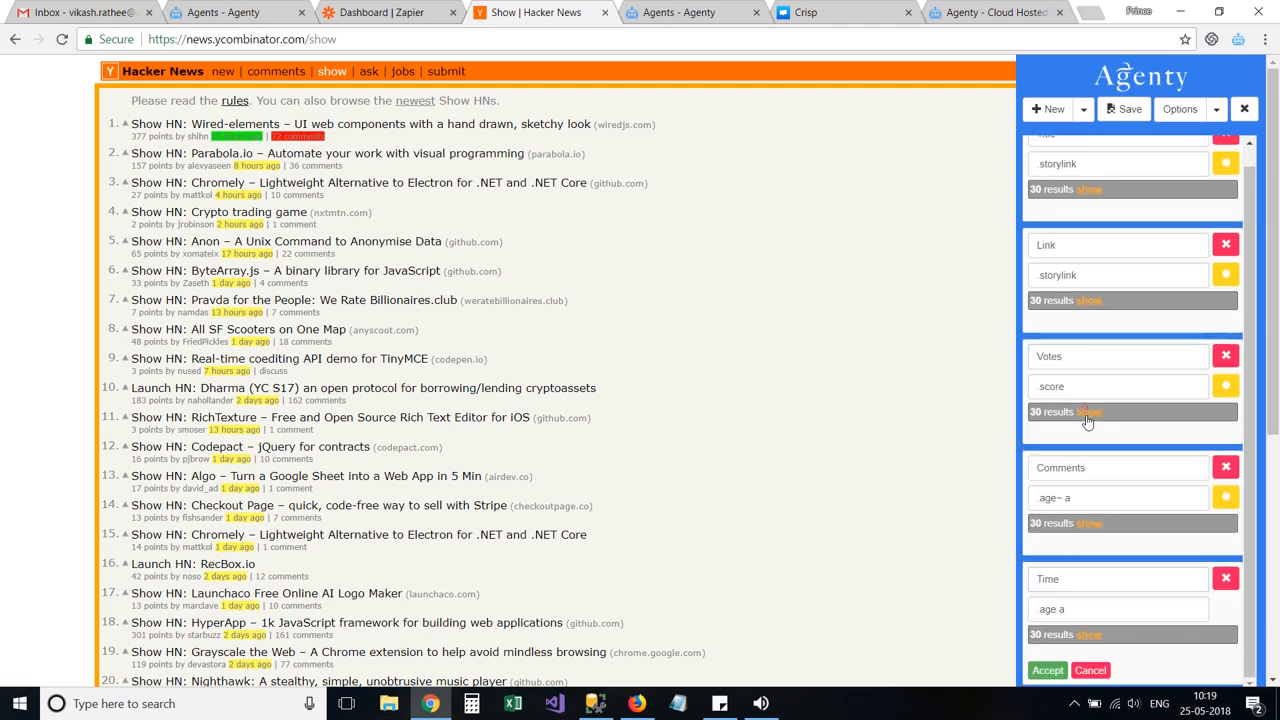
{"action": "left_click", "coordinate": [1058, 671]}
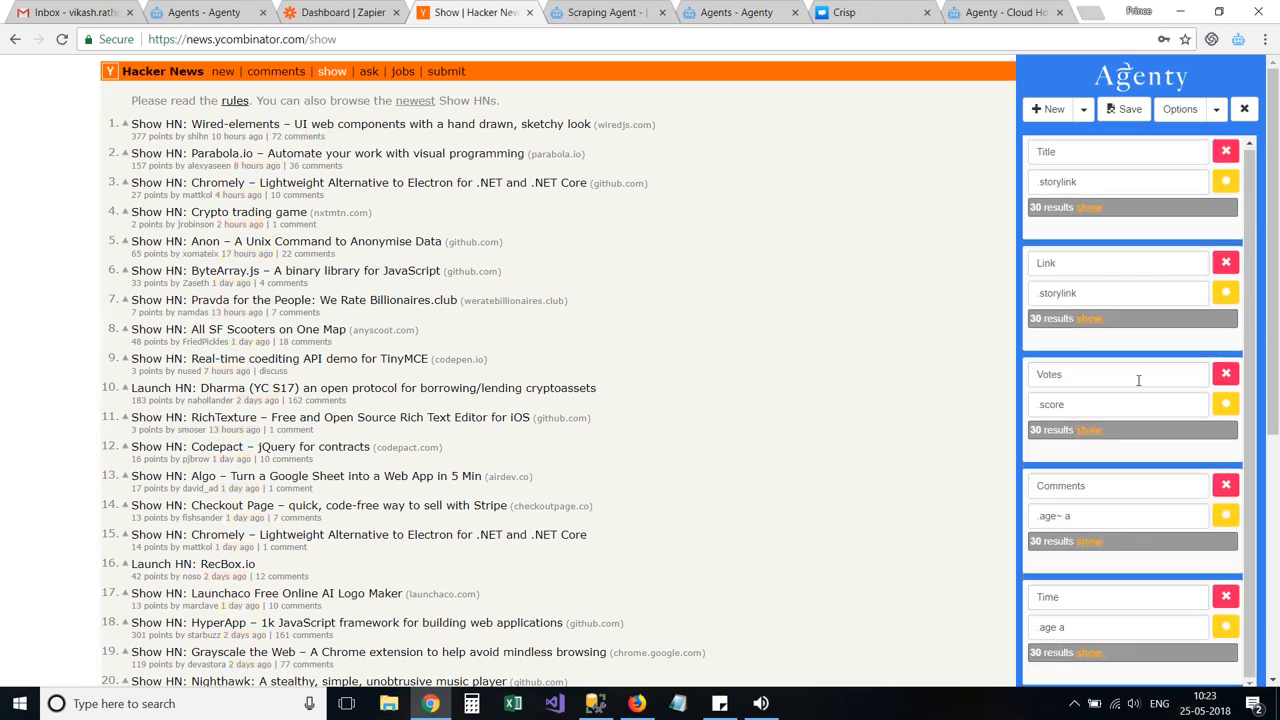
Save the scraping agent under the name news.ycombinator.com
{"action": "scroll", "coordinate": [1205, 395], "scroll_direction": "down", "scroll_amount": 5}
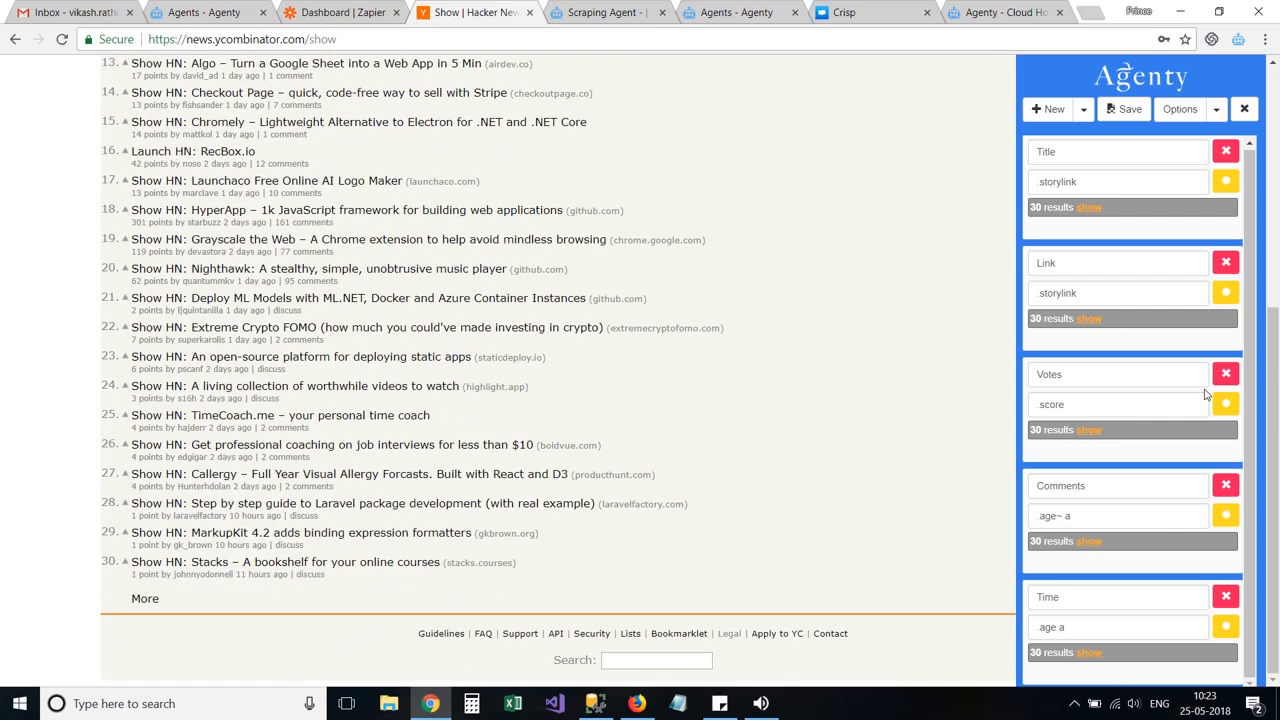
{"action": "scroll", "coordinate": [1205, 395], "scroll_direction": "up", "scroll_amount": 5}
{"action": "left_click", "coordinate": [1129, 114]}
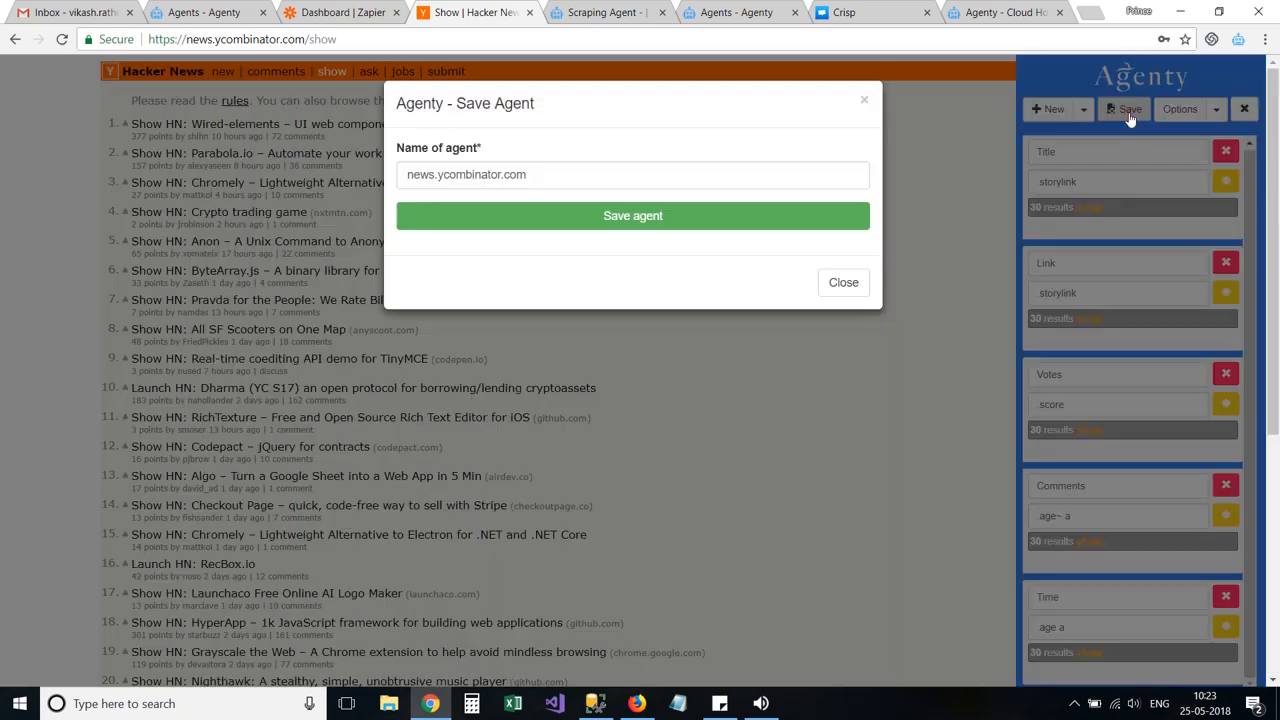
{"action": "left_click", "coordinate": [638, 218]}
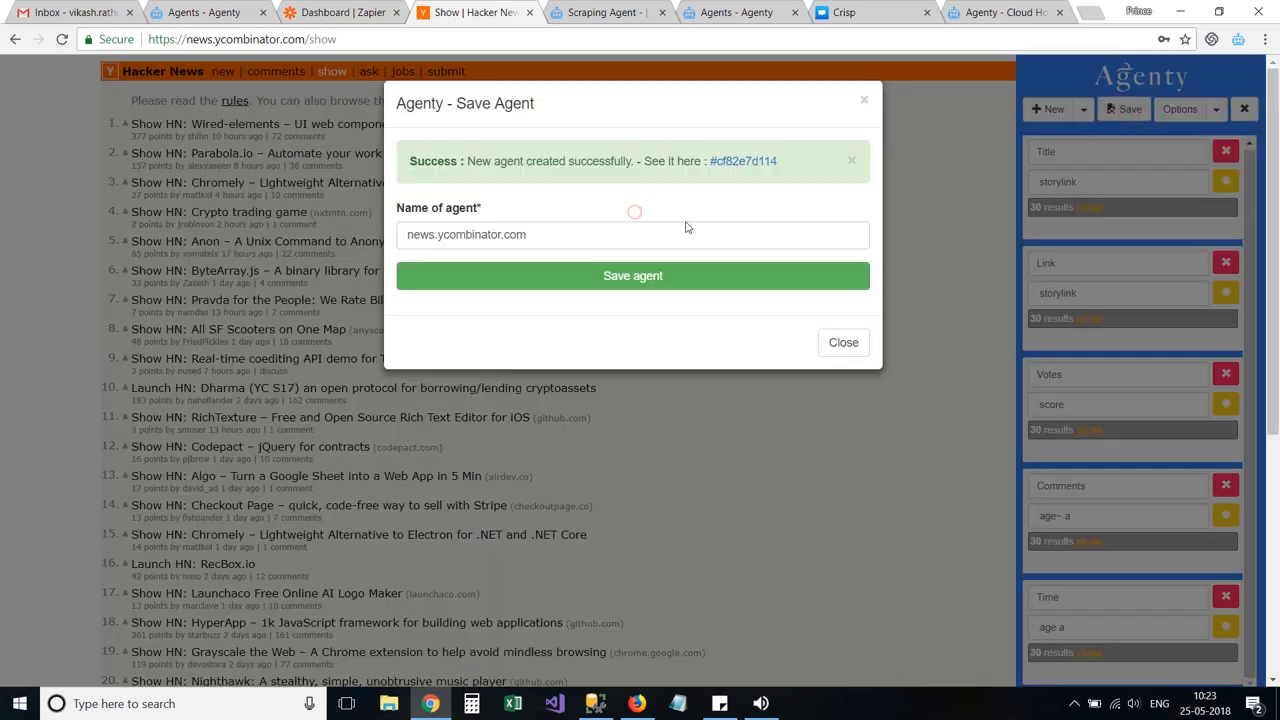
Open the saved agent's page in Agenty and review its output result table
{"action": "left_click", "coordinate": [742, 162]}
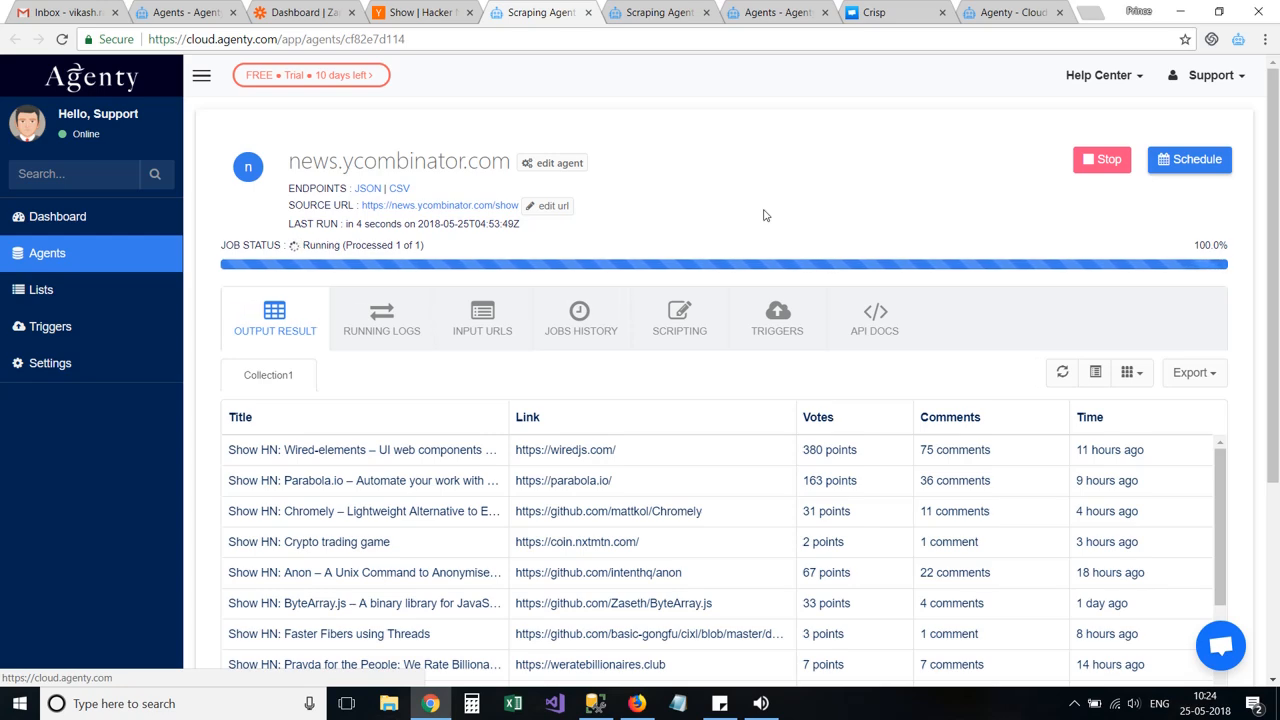
{"action": "scroll", "coordinate": [765, 217], "scroll_direction": "down", "scroll_amount": 3}
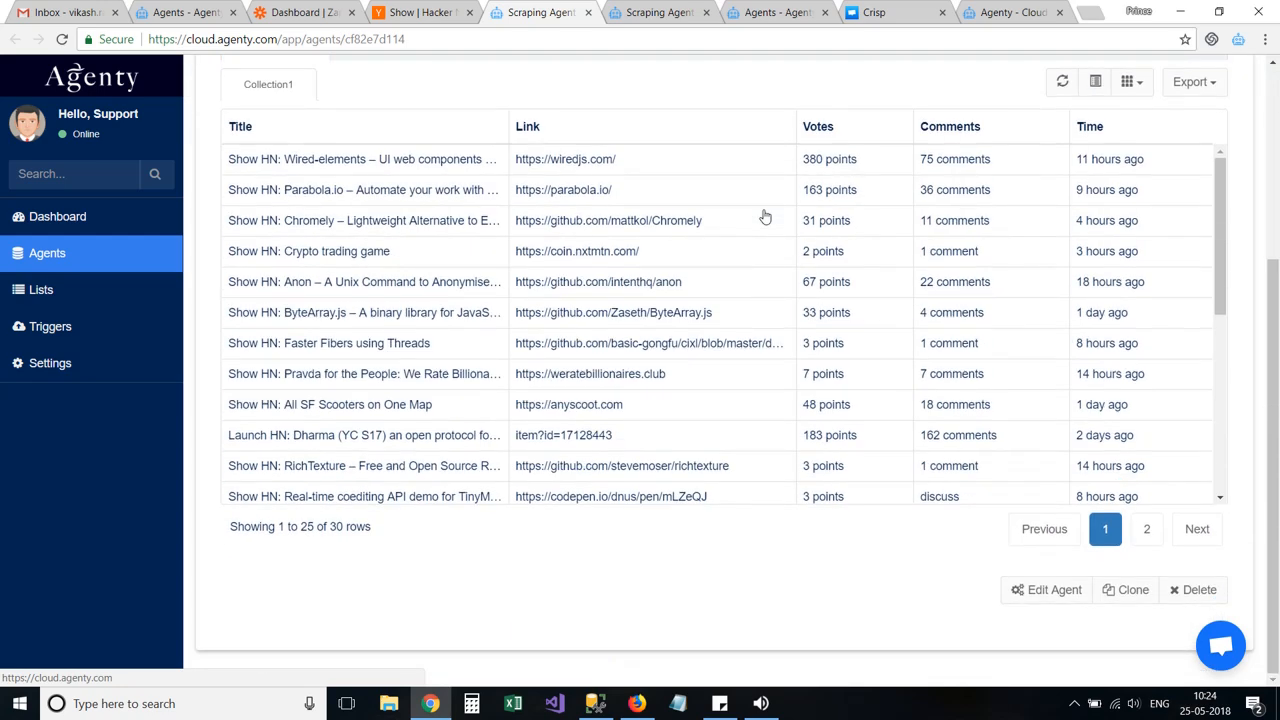
{"action": "scroll", "coordinate": [765, 217], "scroll_direction": "up", "scroll_amount": 3}
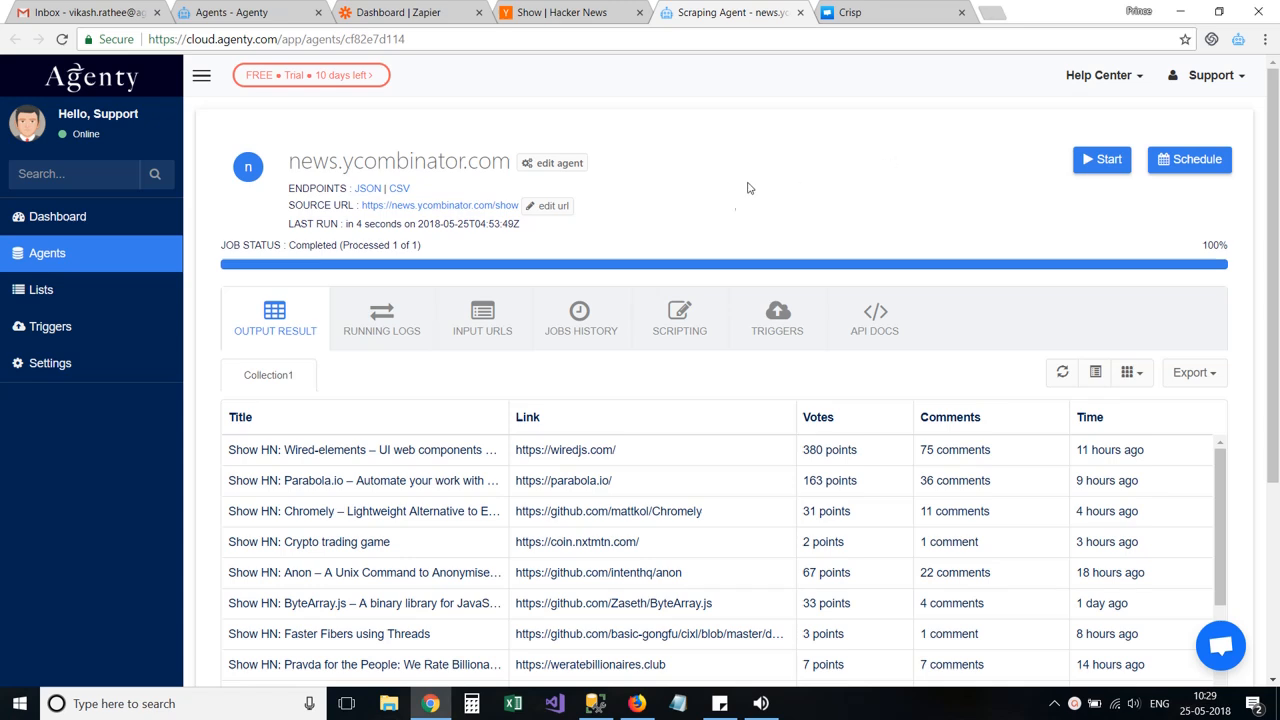
Switch to Zapier and set the zap's trigger to Catch Hook from Webhooks by Zapier
{"action": "left_click", "coordinate": [408, 10]}
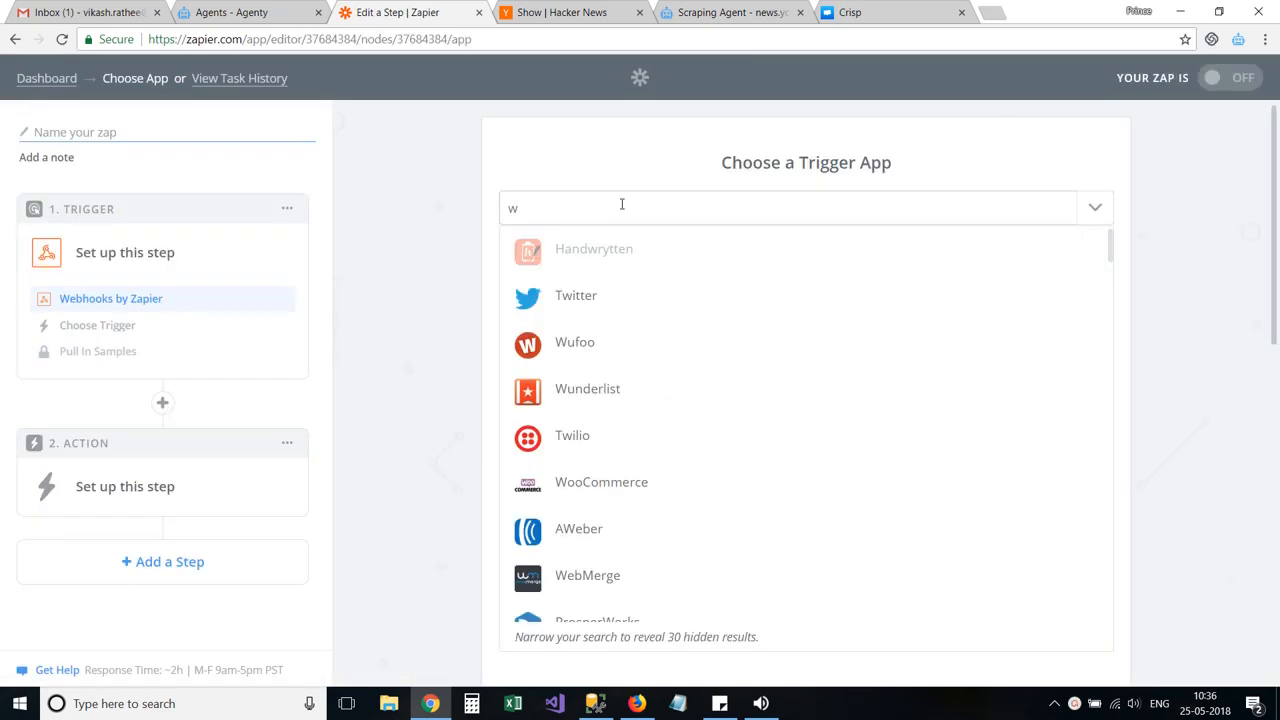
{"action": "type", "text": "ebhoo"}
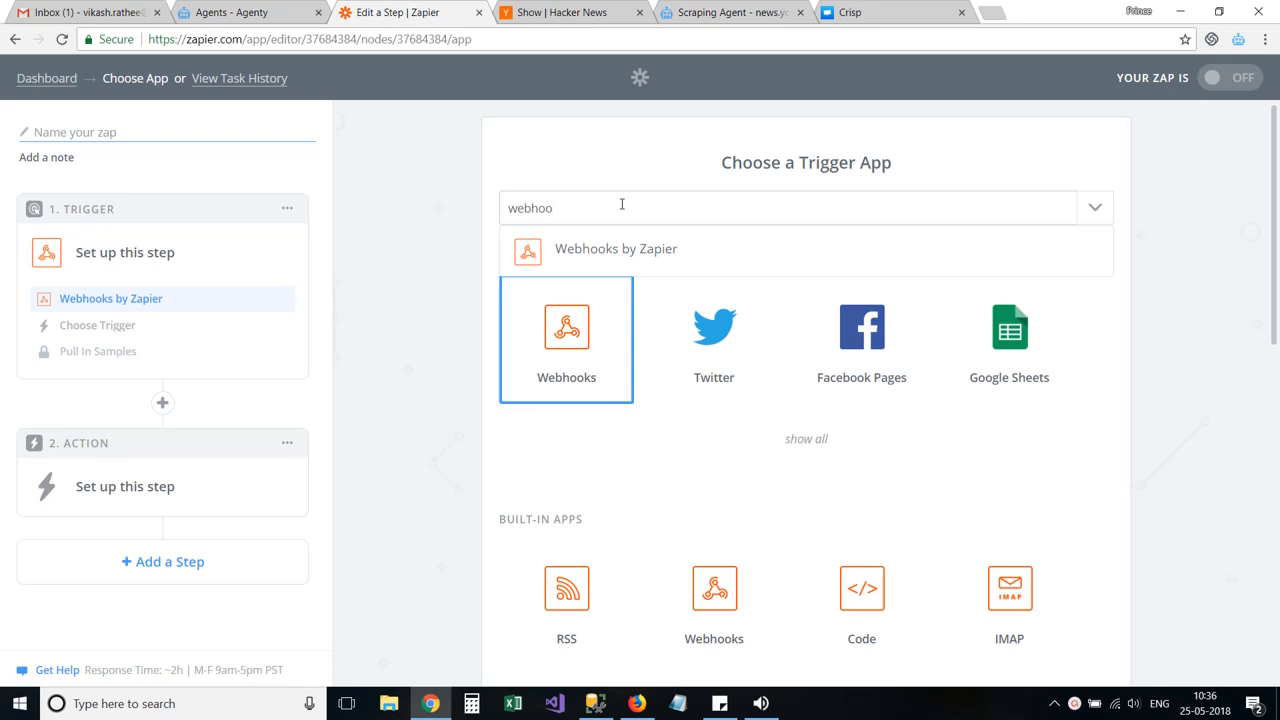
{"action": "left_click", "coordinate": [628, 250]}
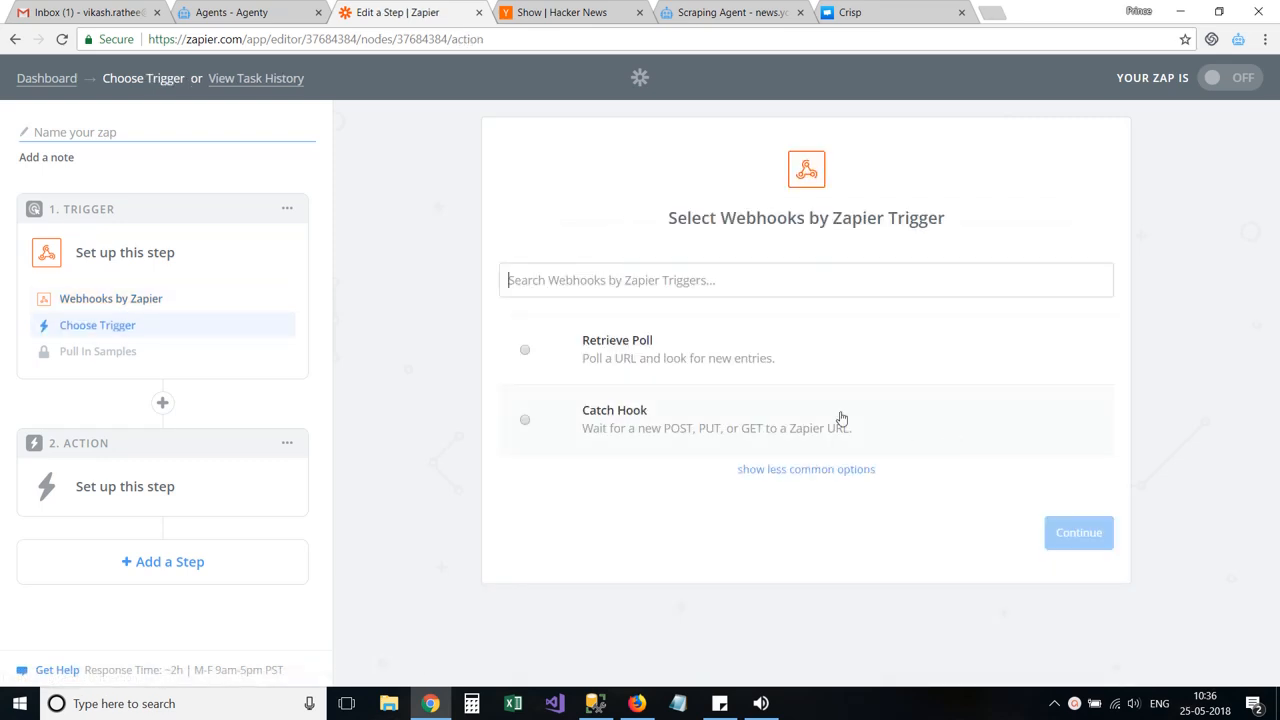
{"action": "left_click", "coordinate": [644, 425]}
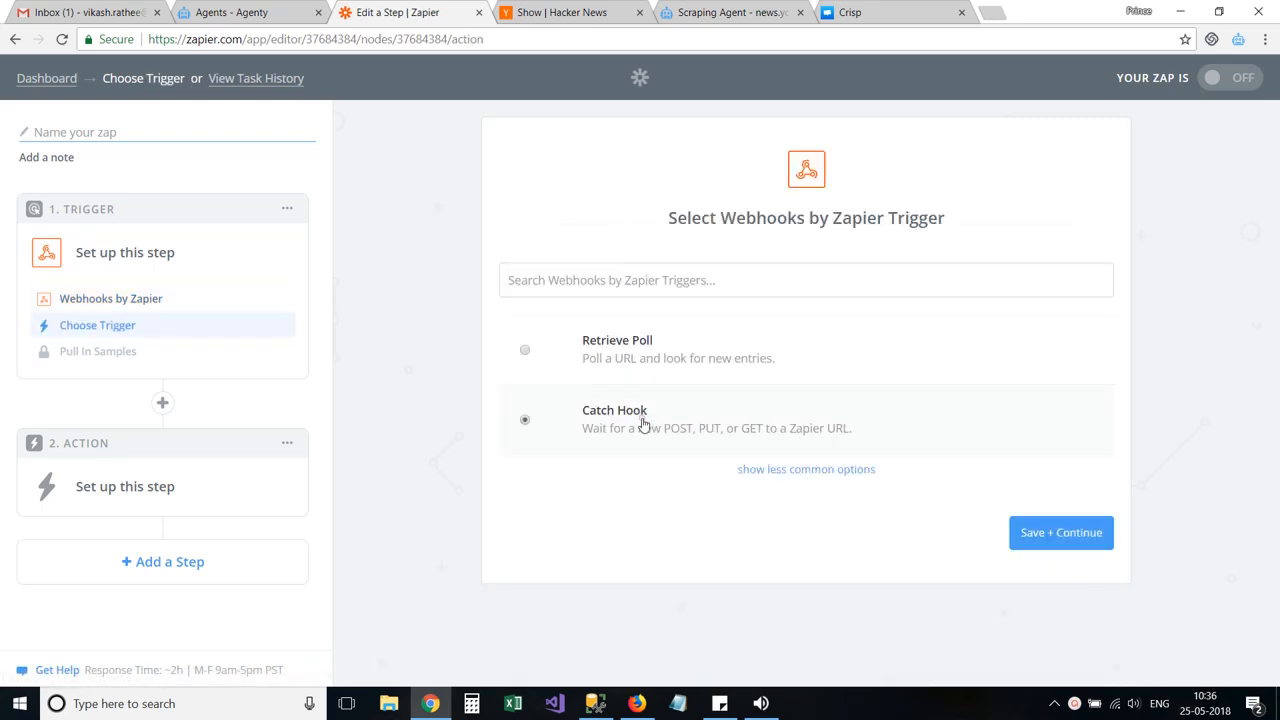
{"action": "left_click", "coordinate": [1061, 534]}
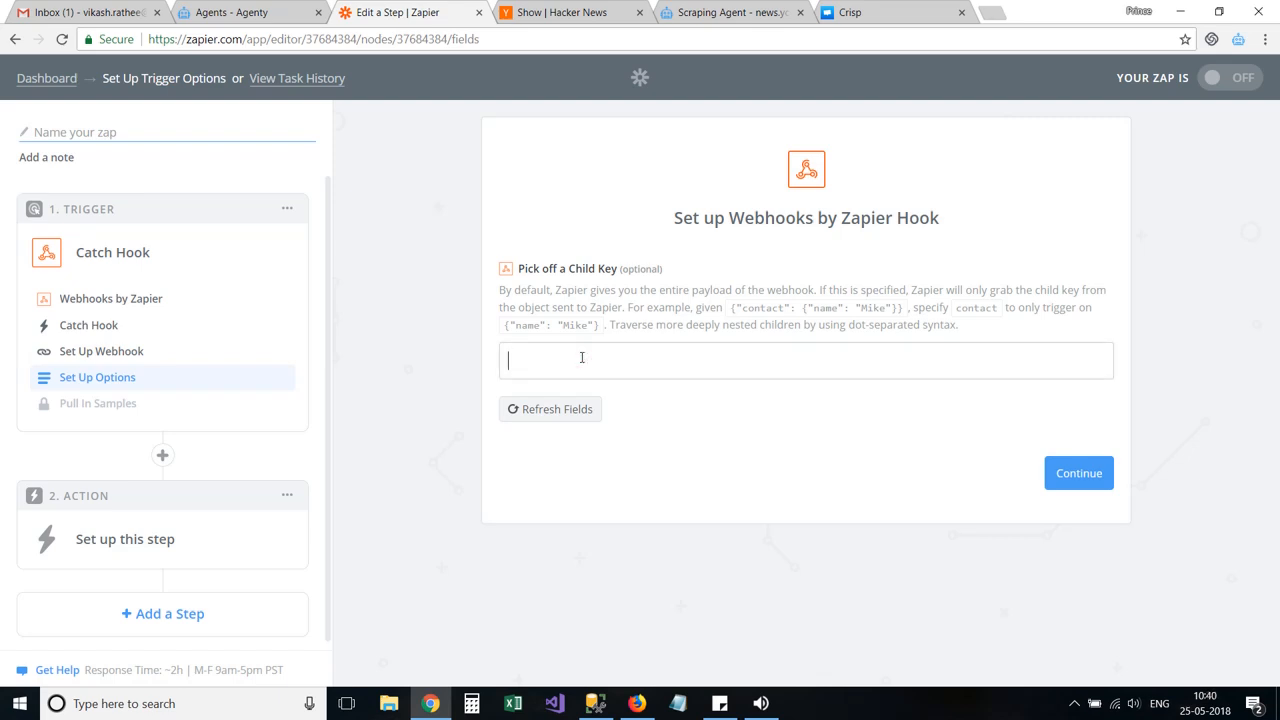
Look up the name of the key holding the extracted records in Agenty's API documentation for getting the agent result
{"action": "left_click", "coordinate": [760, 13]}
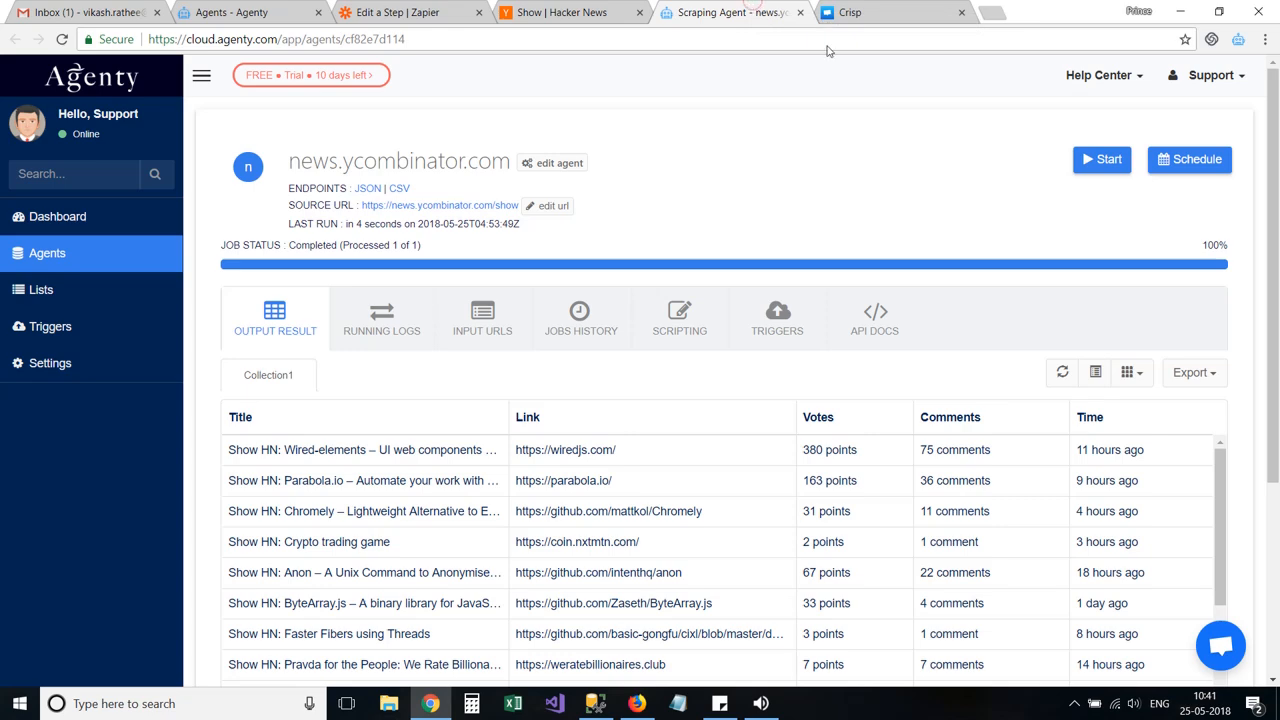
{"action": "left_click", "coordinate": [1095, 82]}
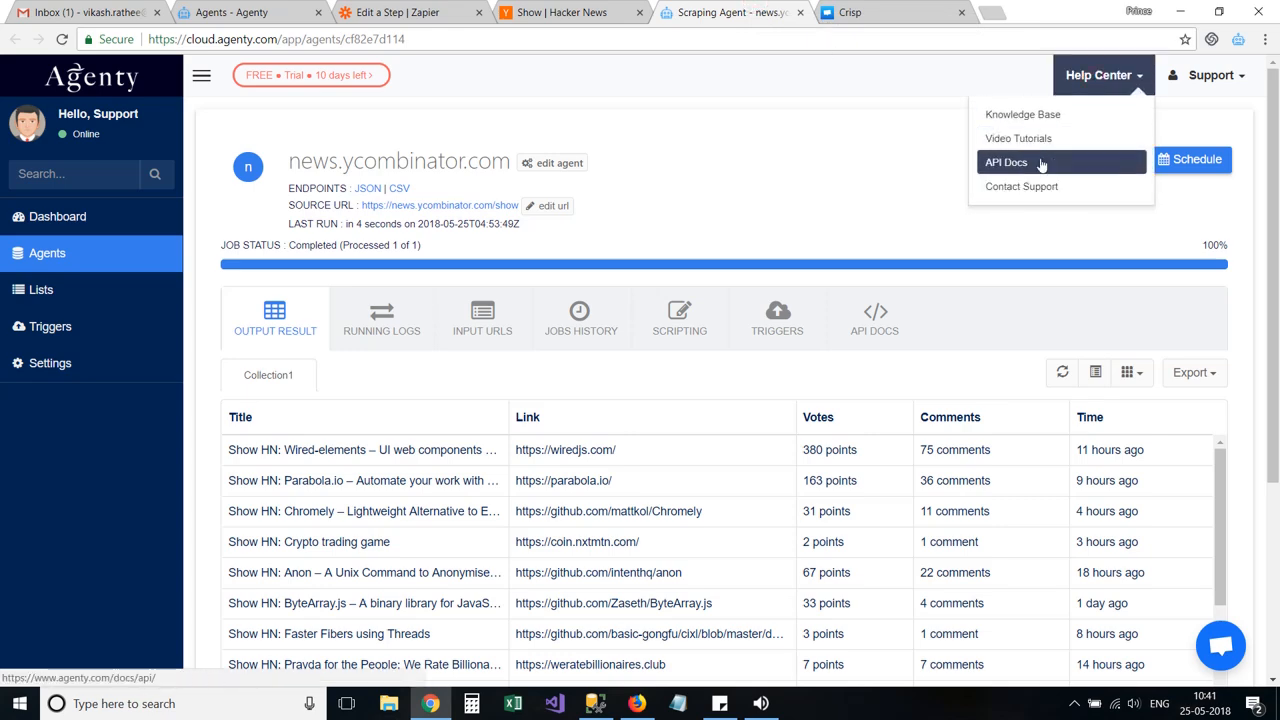
{"action": "left_click", "coordinate": [1040, 163]}
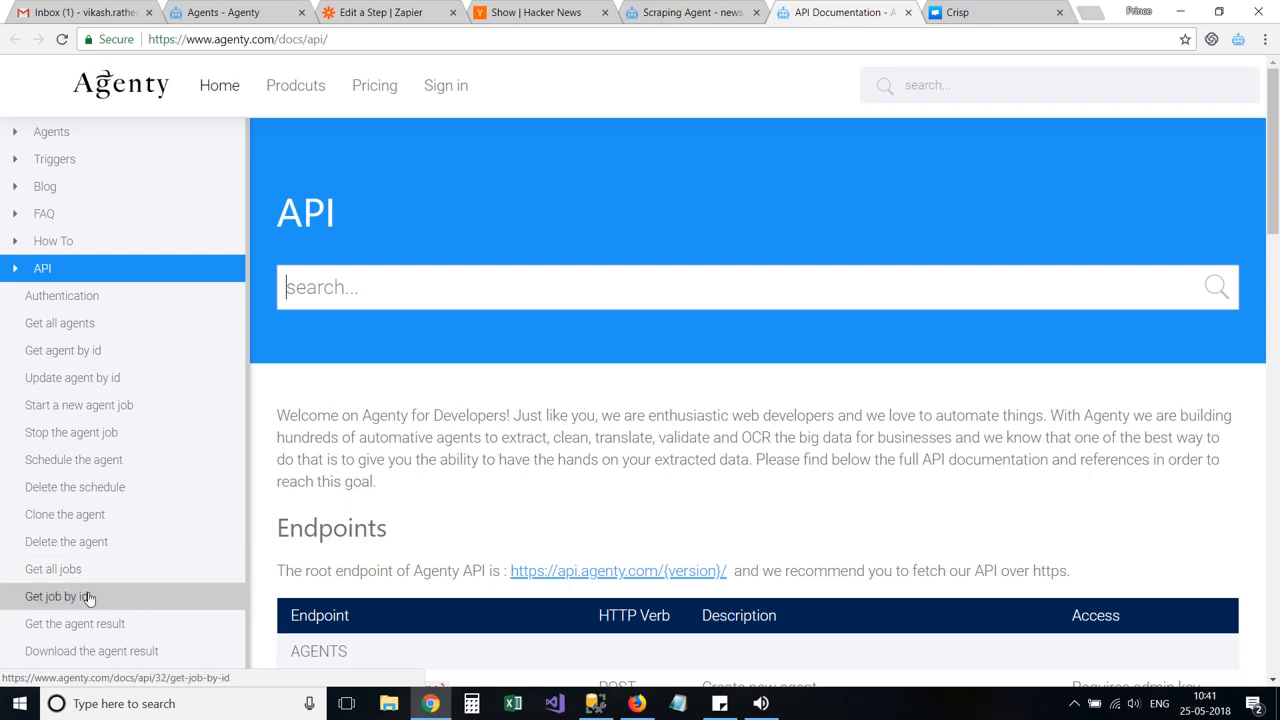
{"action": "left_click", "coordinate": [88, 623]}
{"action": "scroll", "coordinate": [735, 342], "scroll_direction": "down", "scroll_amount": 5}
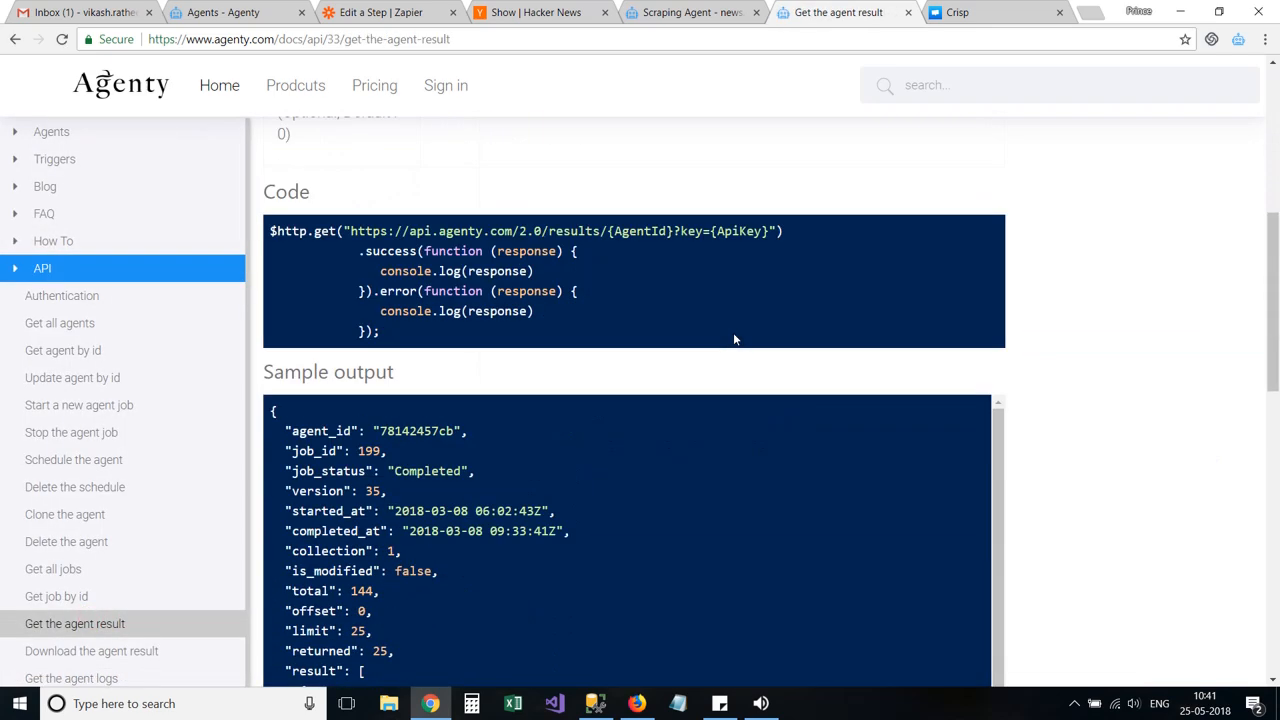
{"action": "scroll", "coordinate": [733, 340], "scroll_direction": "down", "scroll_amount": 10}
{"action": "scroll", "coordinate": [715, 297], "scroll_direction": "up", "scroll_amount": 3}
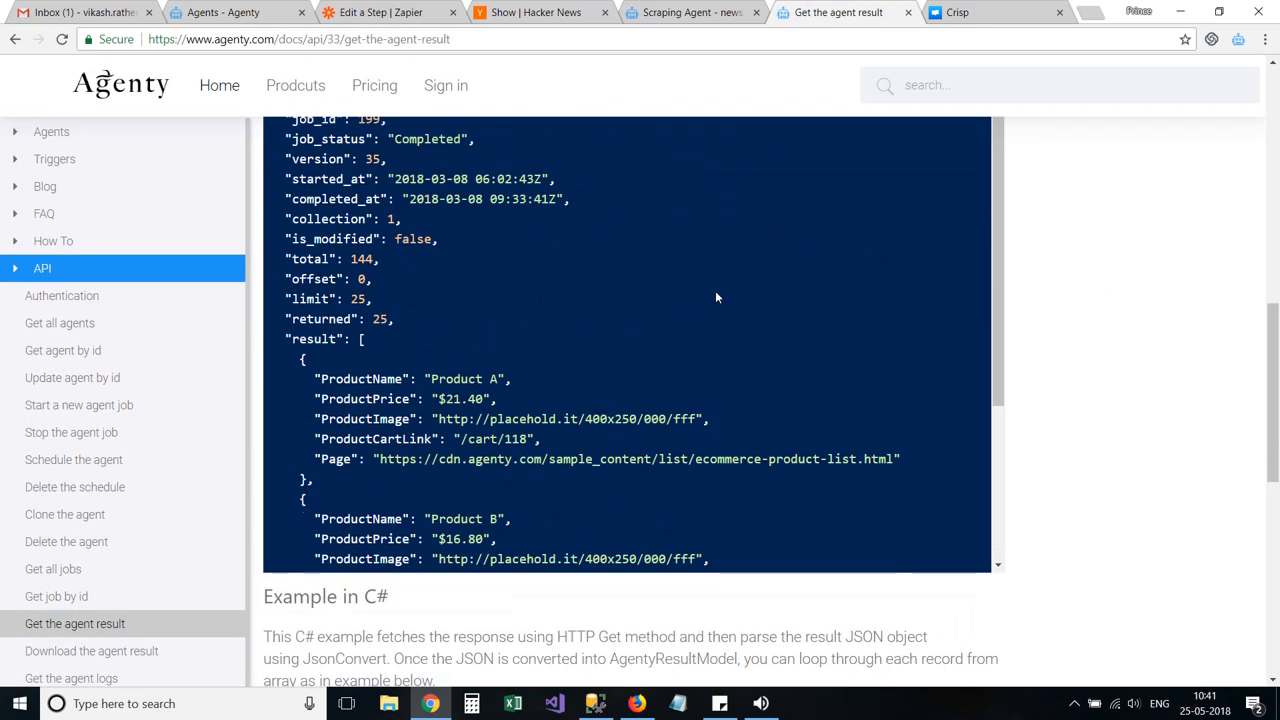
{"action": "double_click", "coordinate": [314, 339]}
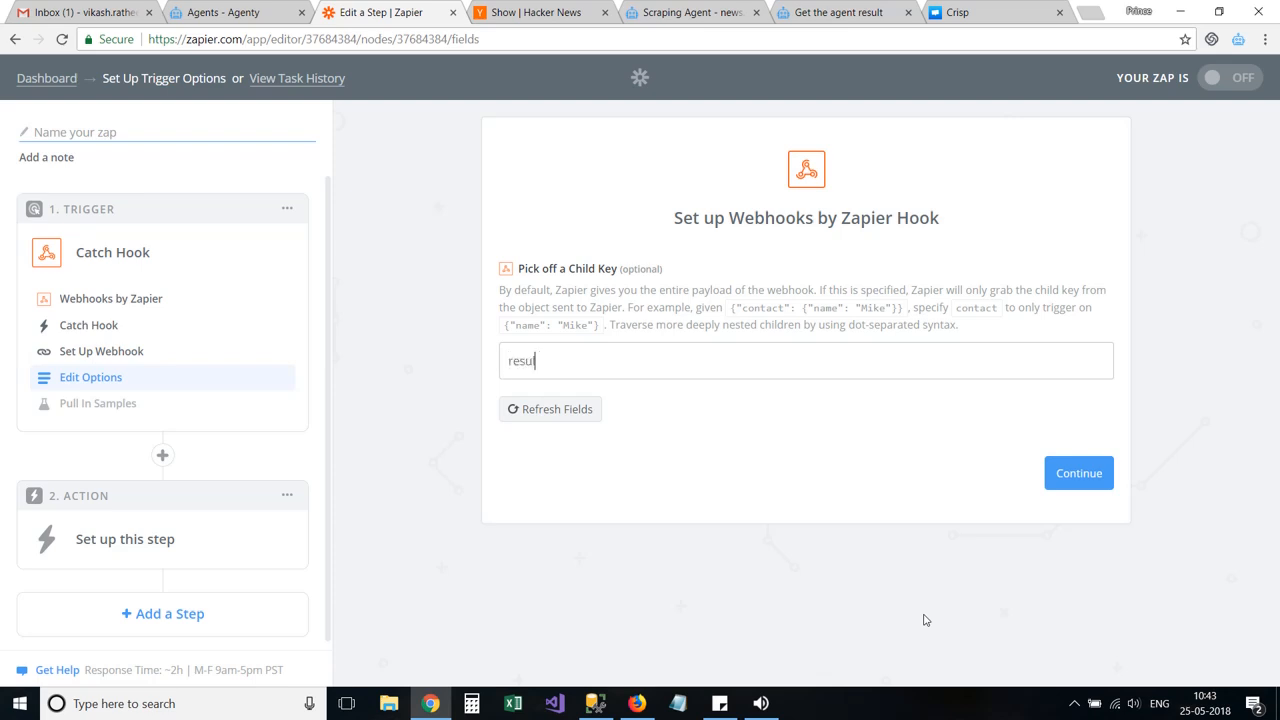
Set the Zapier hook's child key to result and copy the generated webhook URL
{"action": "left_click", "coordinate": [1079, 475]}
{"action": "scroll", "coordinate": [1056, 488], "scroll_direction": "down", "scroll_amount": 2}
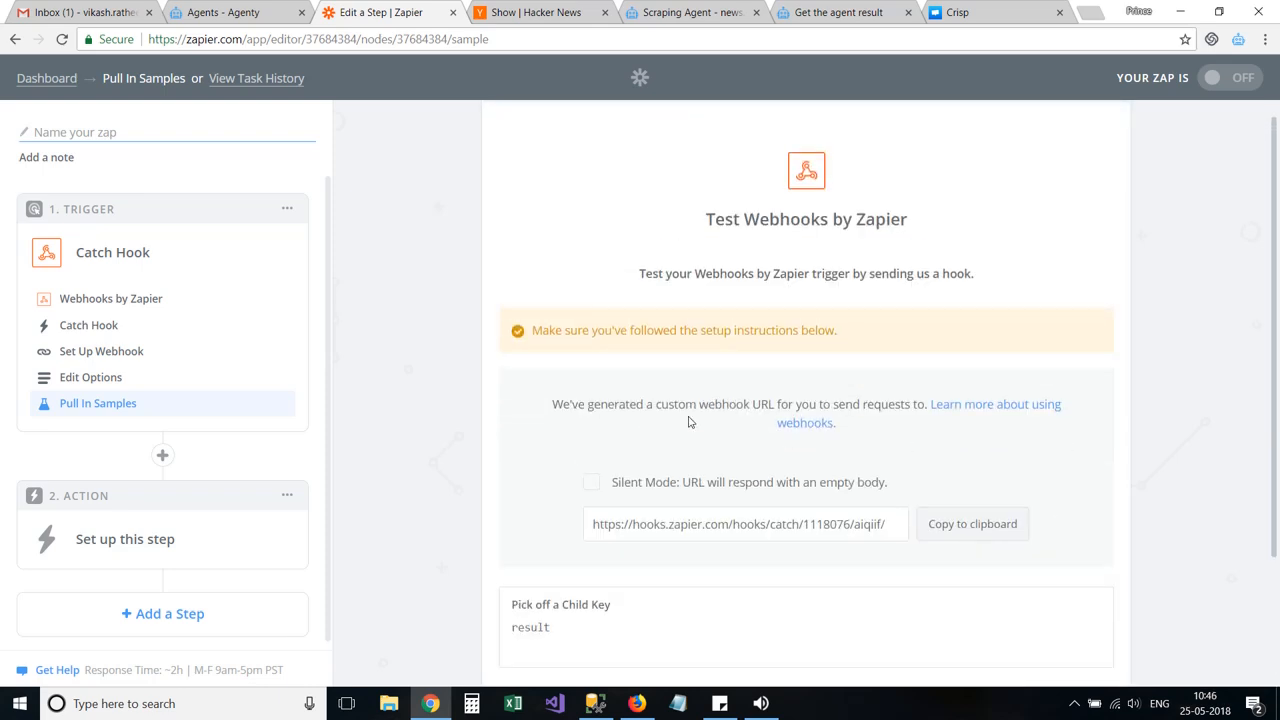
{"action": "left_click", "coordinate": [951, 530]}
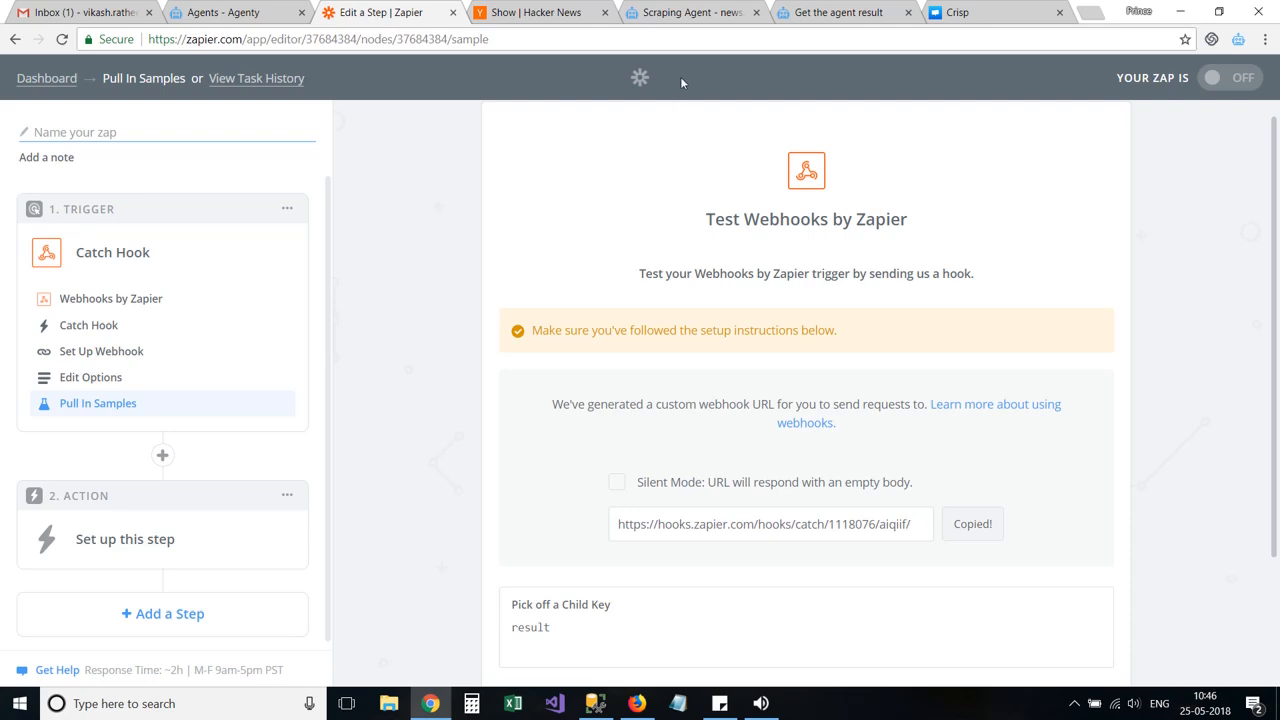
Switch to the agent in Agenty and start adding a Webhook - Post Data to Server trigger
{"action": "left_click", "coordinate": [693, 12]}
{"action": "left_click", "coordinate": [780, 325]}
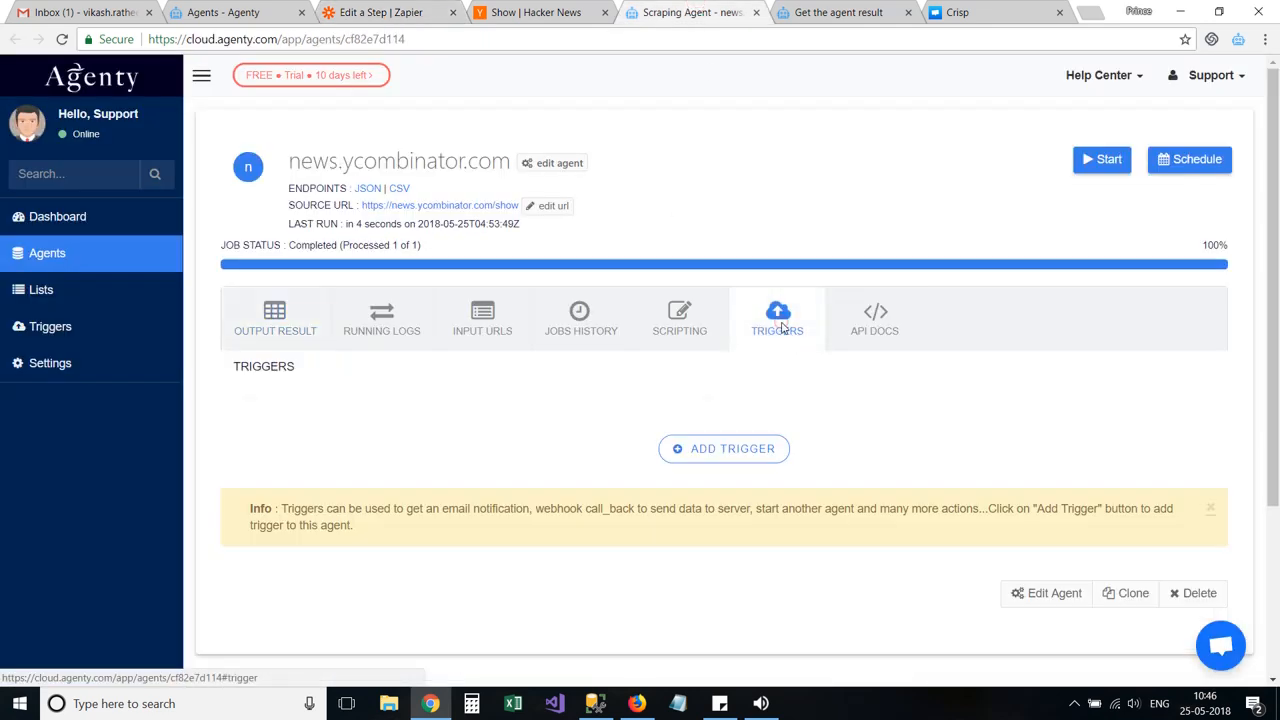
{"action": "left_click", "coordinate": [750, 655]}
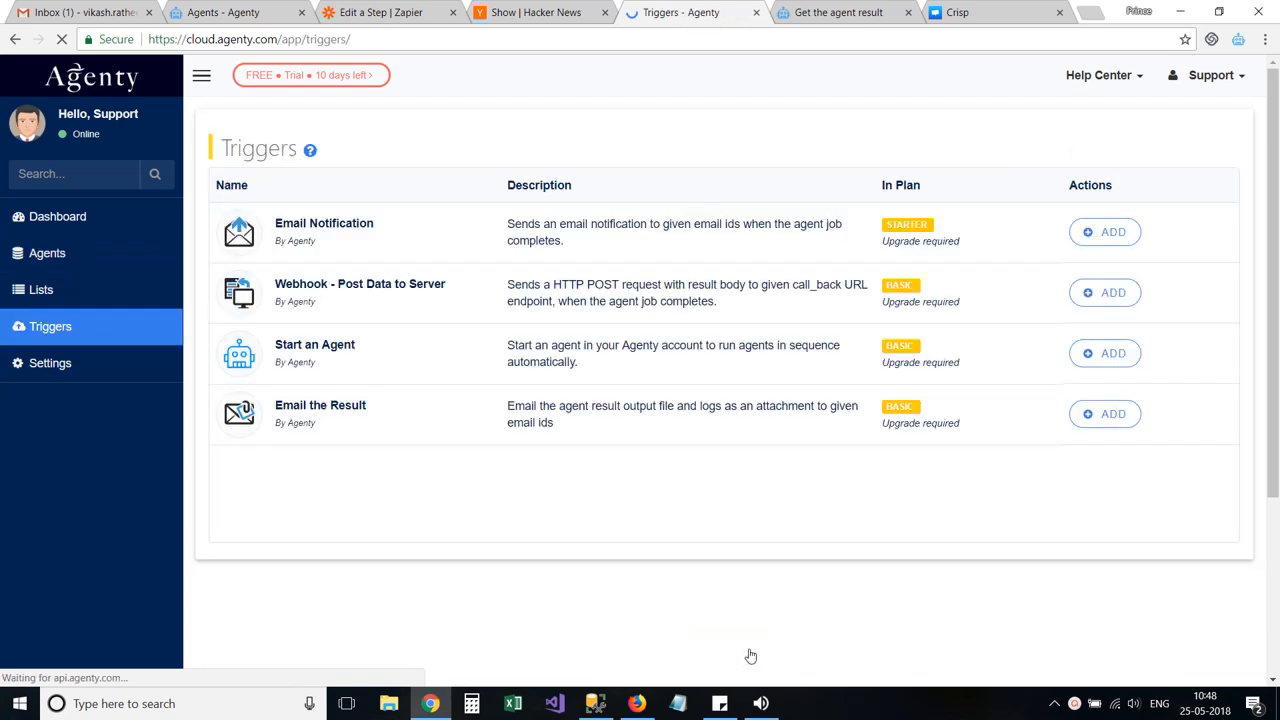
{"action": "left_click", "coordinate": [1098, 298]}
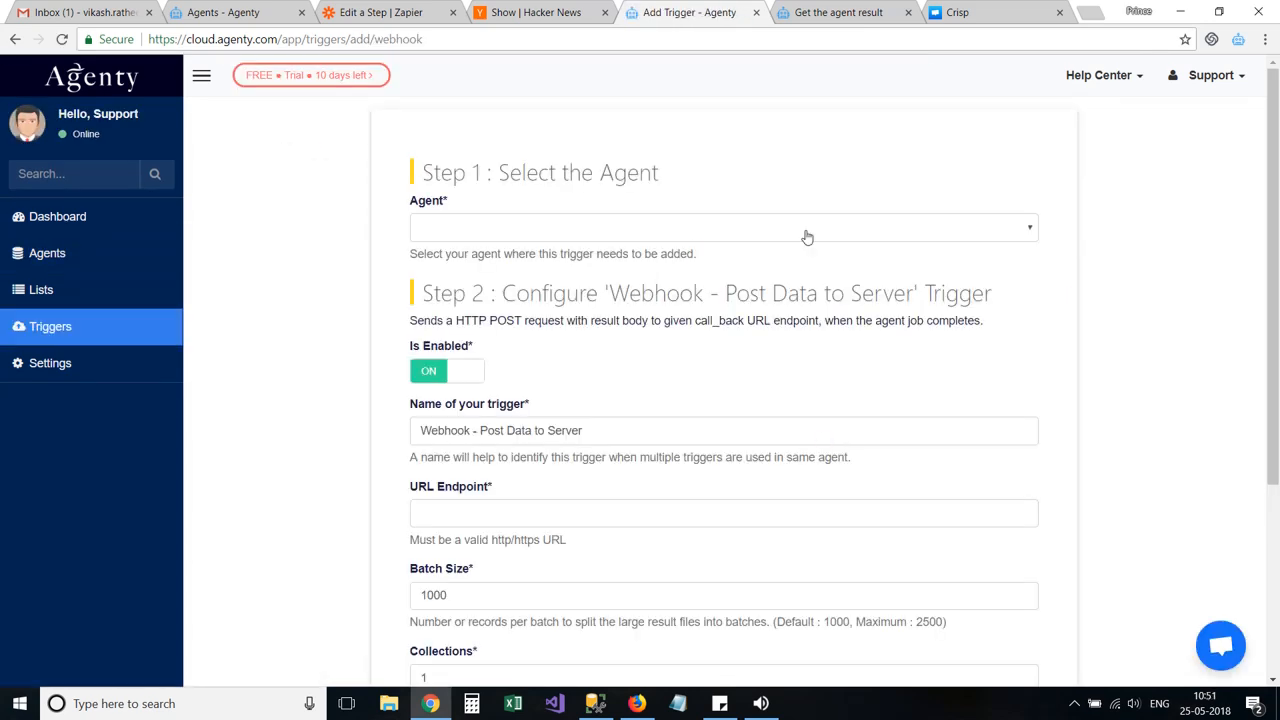
Assign the trigger to the news.ycombinator.com agent, paste the Zapier webhook URL as its endpoint and save it
{"action": "left_click", "coordinate": [807, 237]}
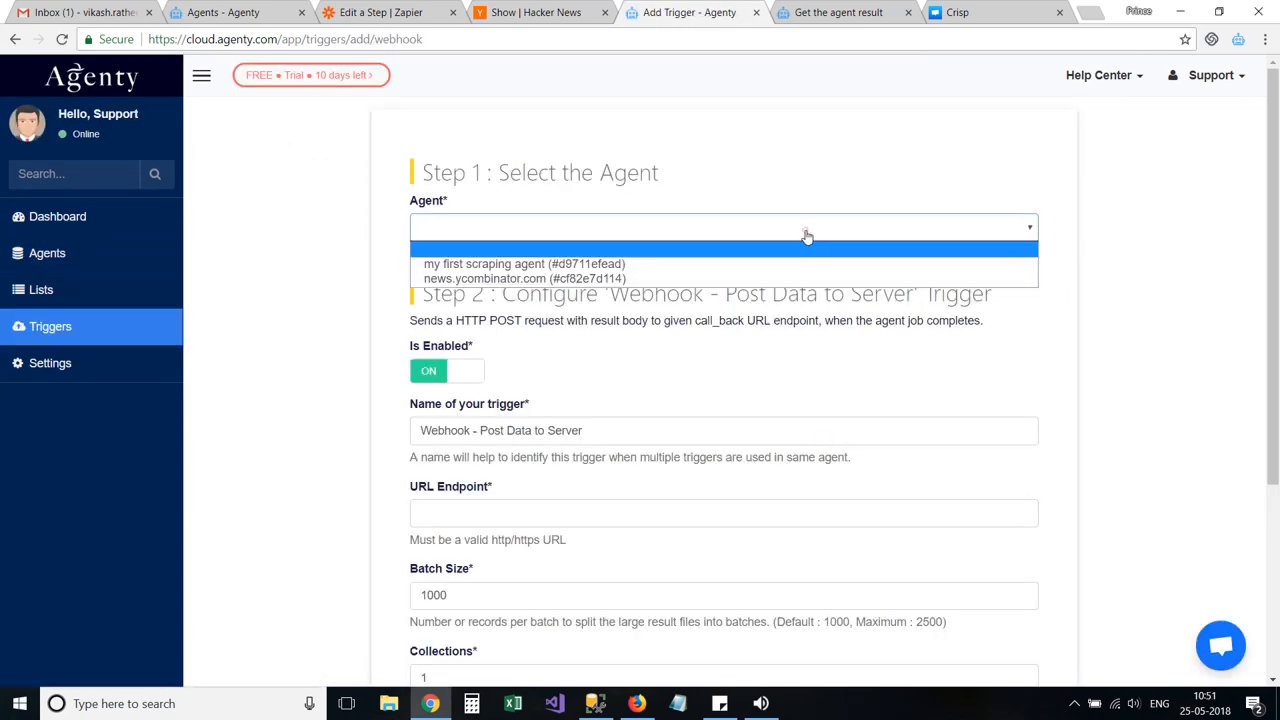
{"action": "left_click", "coordinate": [655, 280]}
{"action": "scroll", "coordinate": [849, 397], "scroll_direction": "down", "scroll_amount": 2}
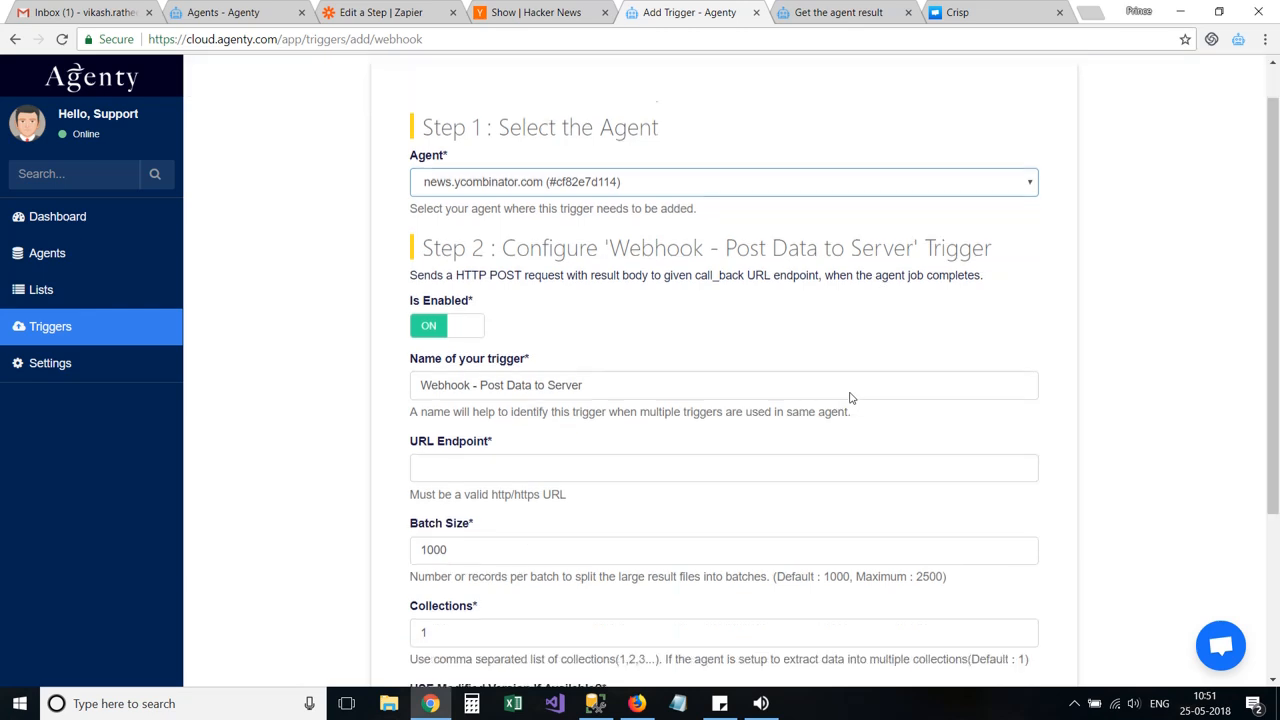
{"action": "left_click", "coordinate": [552, 347]}
{"action": "key", "text": "ctrl+v"}
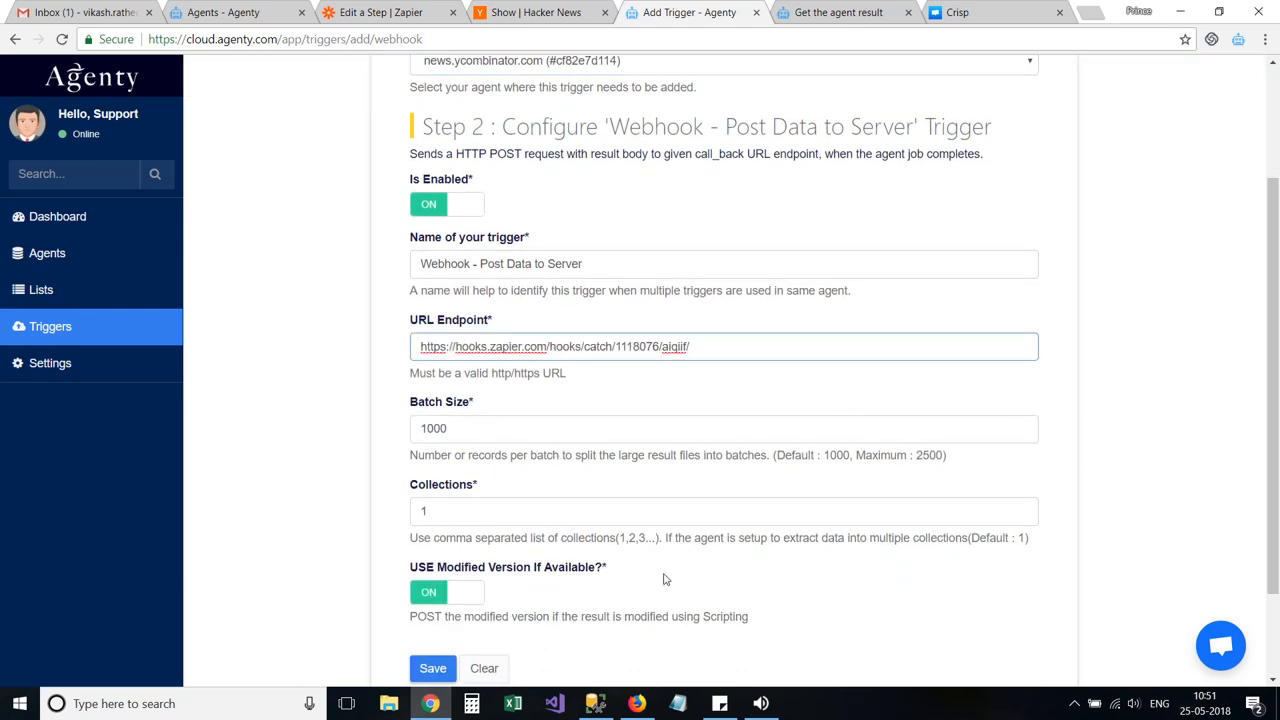
{"action": "left_click", "coordinate": [663, 579]}
{"action": "scroll", "coordinate": [666, 578], "scroll_direction": "down", "scroll_amount": 1}
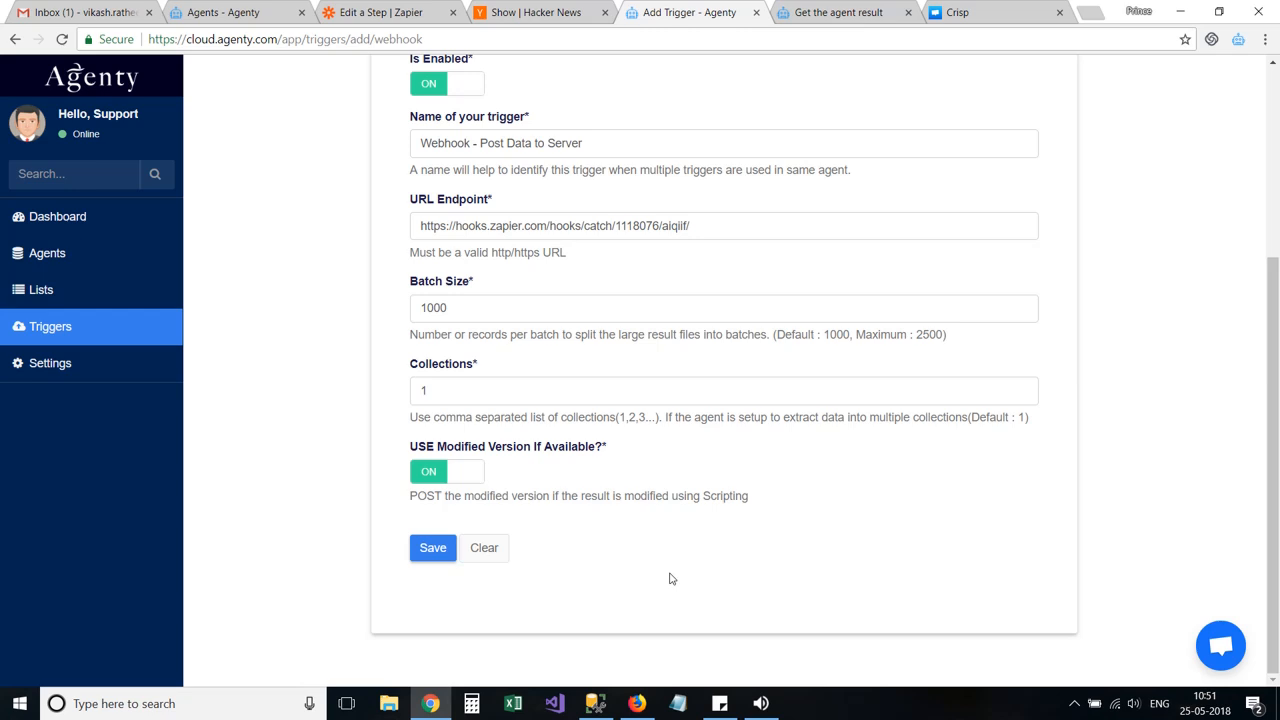
{"action": "left_click", "coordinate": [432, 551]}
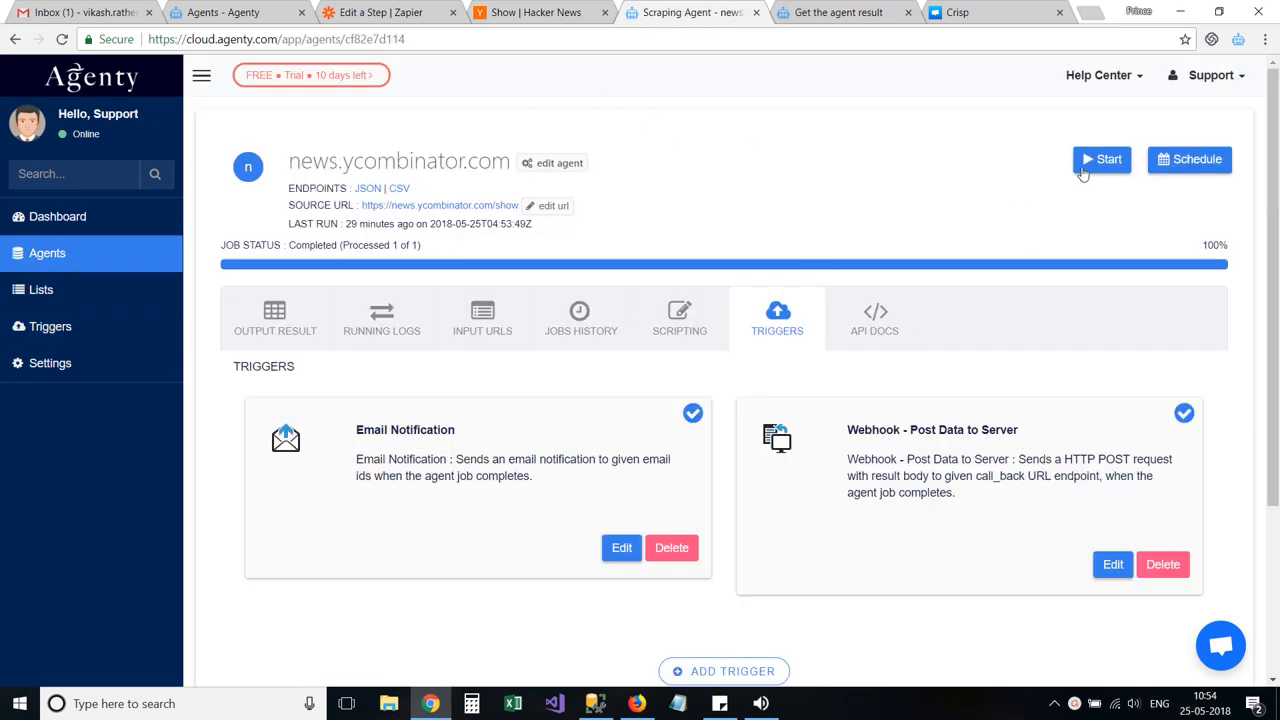
Run the agent to post its results, and complete the webhook trigger test in Zapier
{"action": "left_click", "coordinate": [1083, 166]}
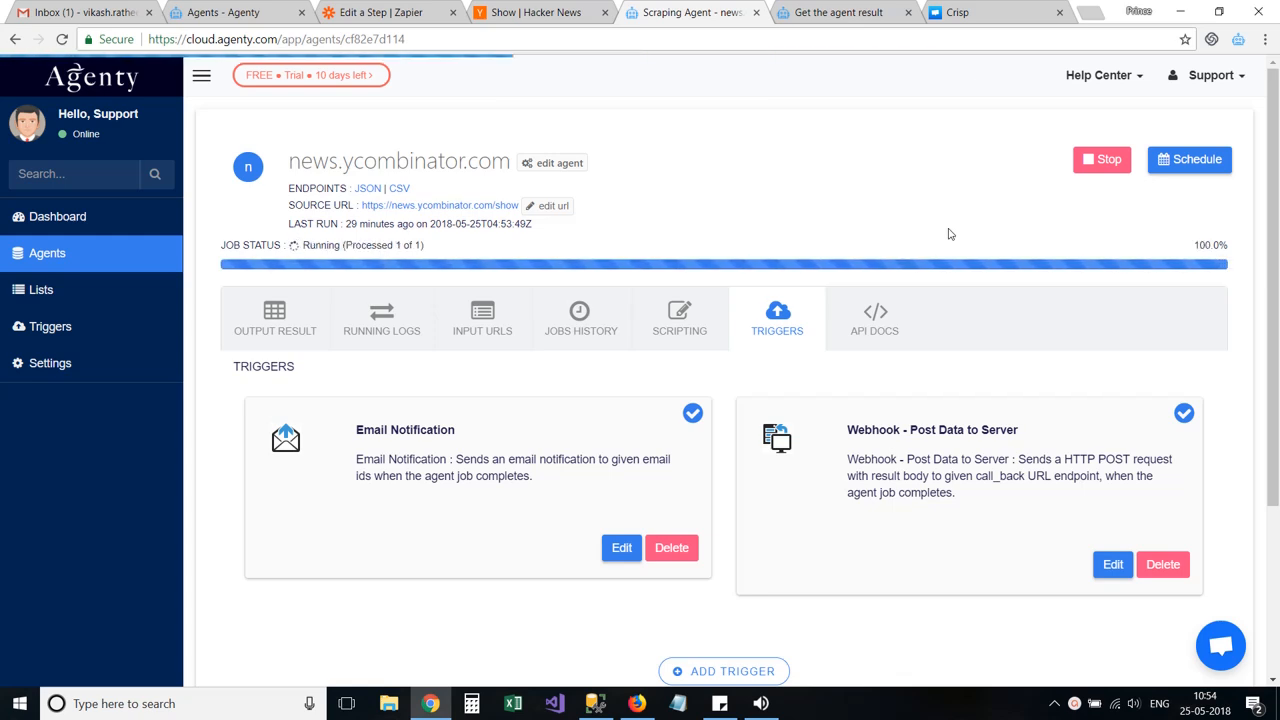
{"action": "left_click", "coordinate": [288, 328]}
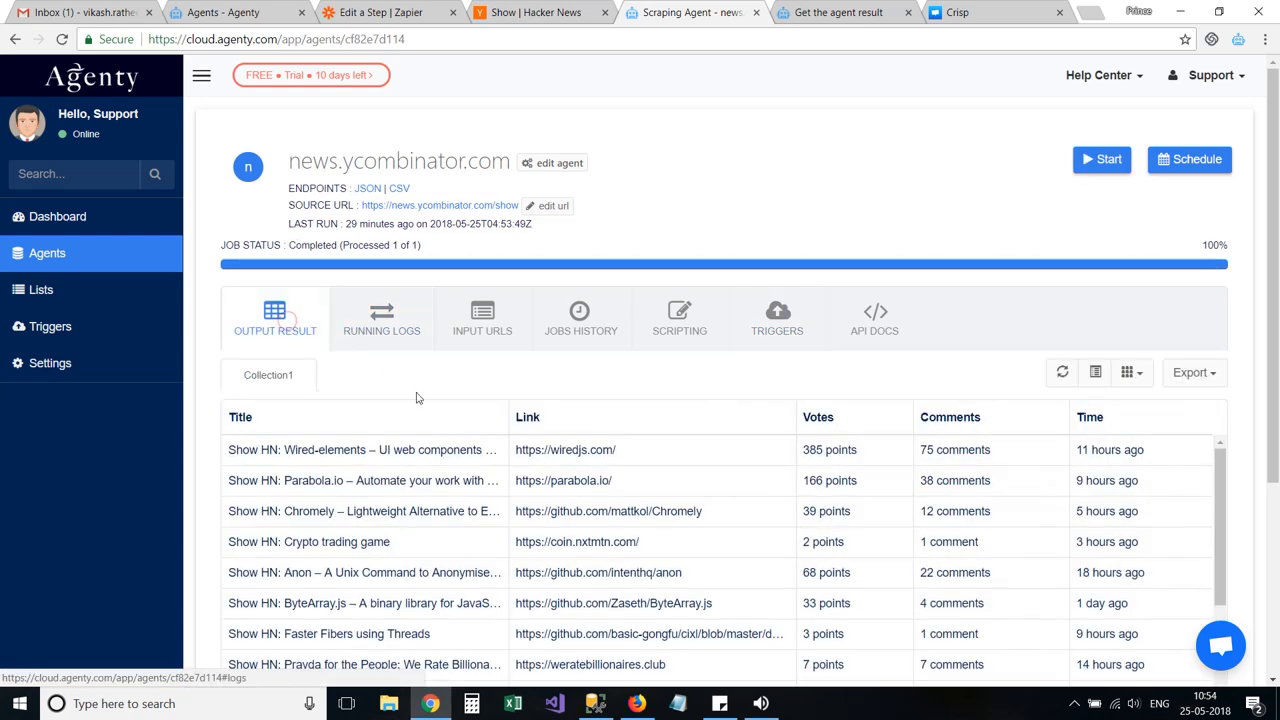
{"action": "left_click", "coordinate": [376, 12]}
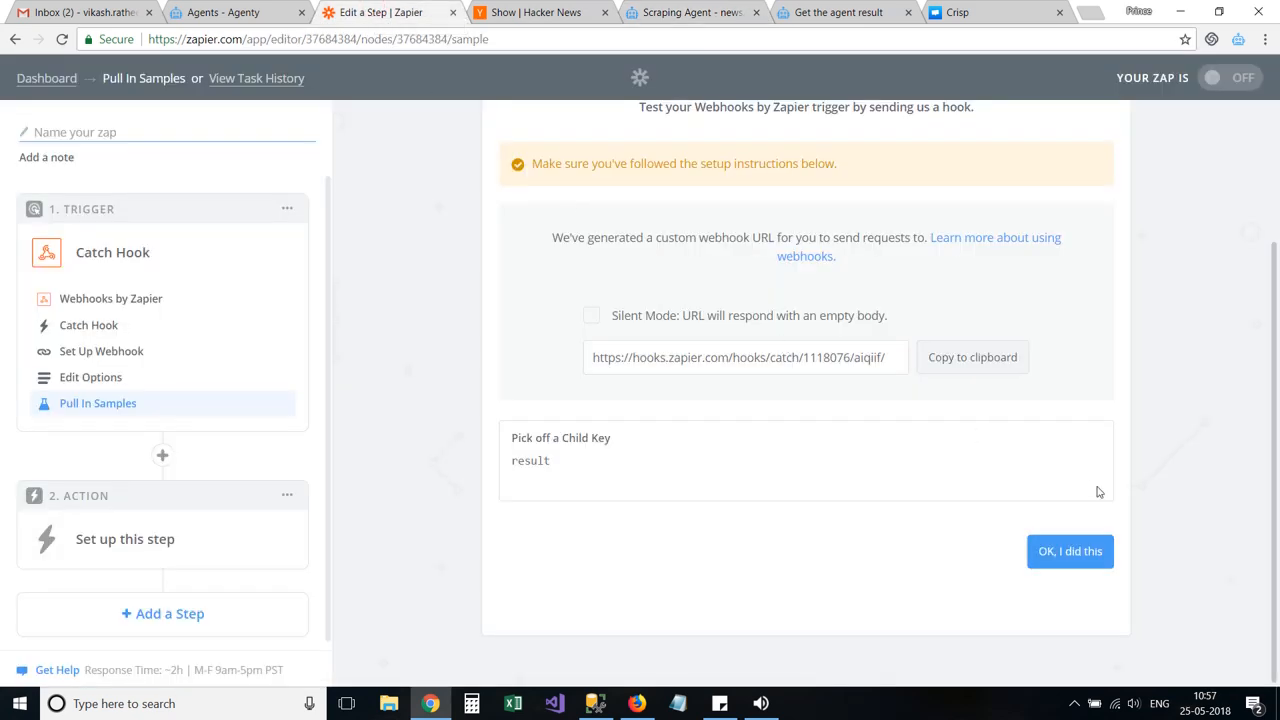
{"action": "left_click", "coordinate": [1065, 553]}
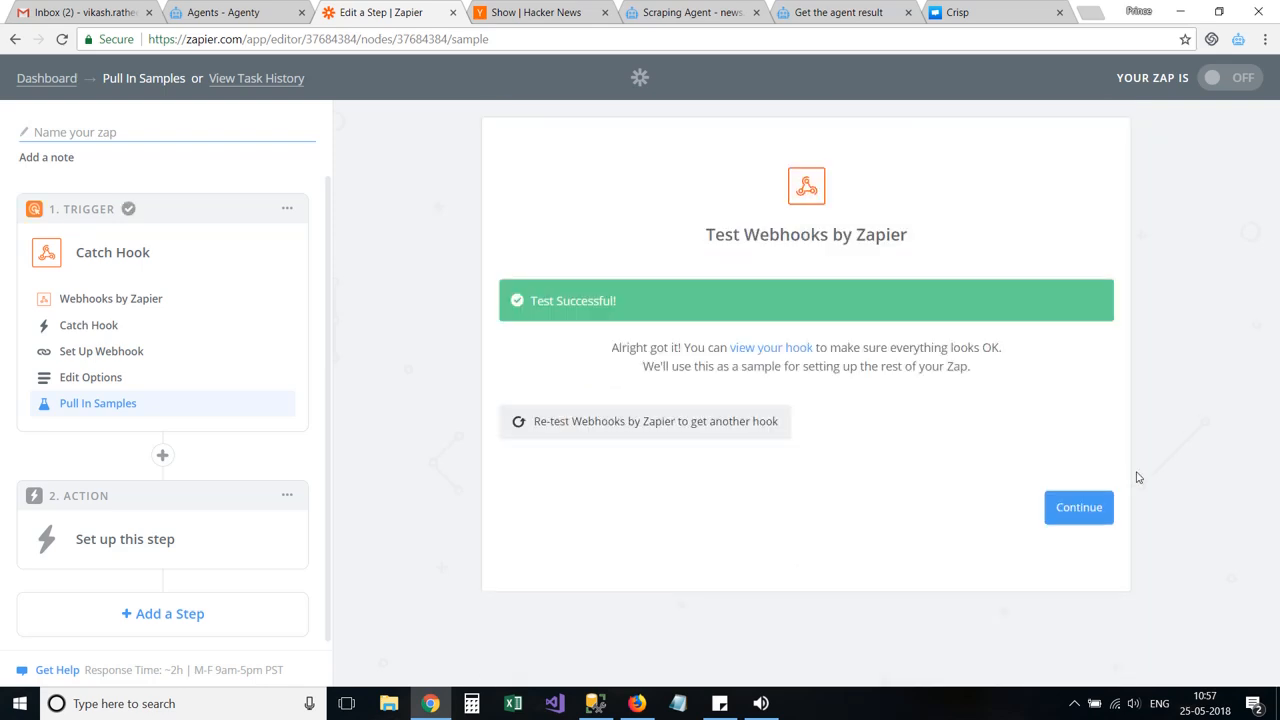
{"action": "left_click", "coordinate": [1094, 512]}
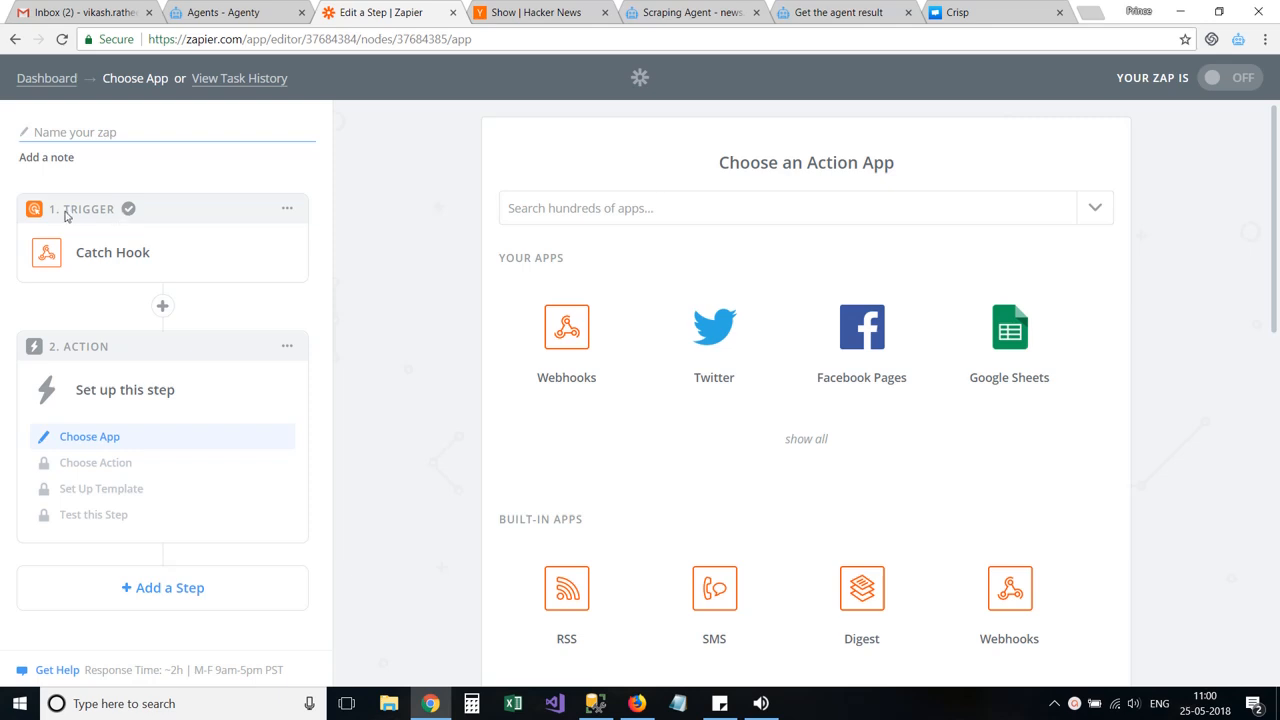
Search the action apps for google and choose Google Sheets as the zap's action app
{"action": "left_click", "coordinate": [634, 211]}
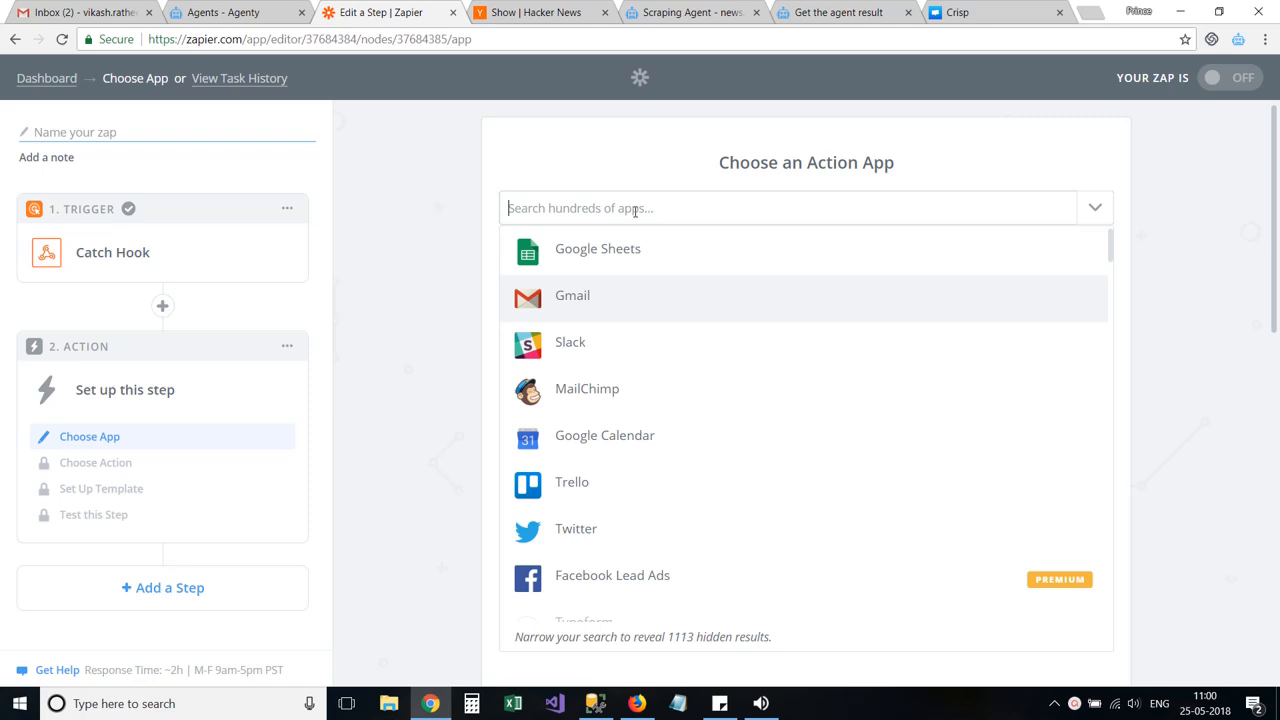
{"action": "type", "text": "googl"}
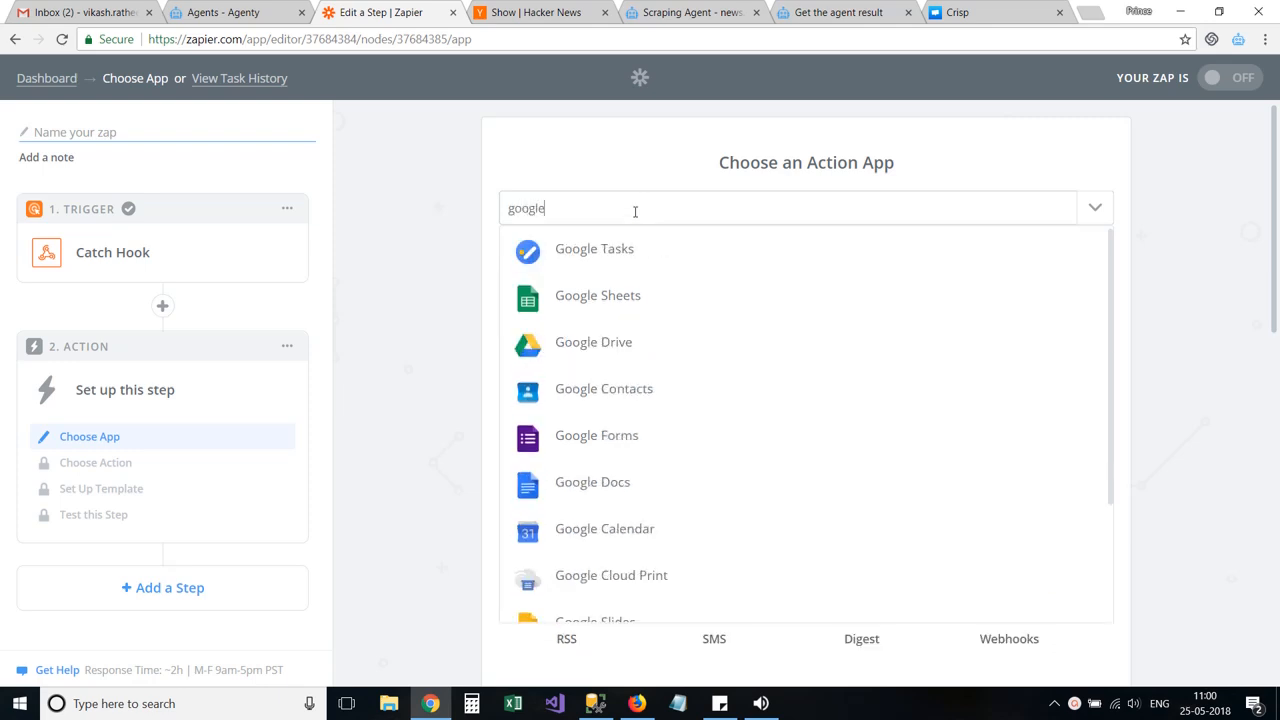
{"action": "type", "text": "e"}
{"action": "left_click", "coordinate": [623, 300]}
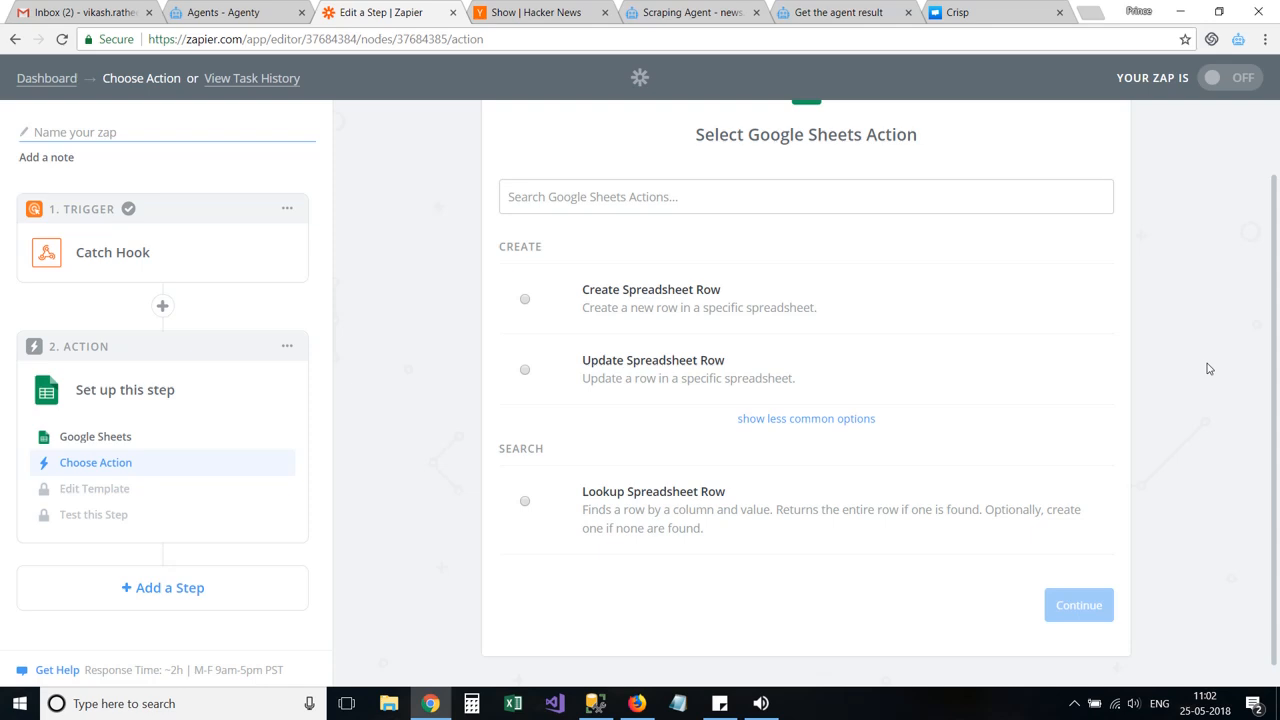
Choose the Create Spreadsheet Row action, connect the Google account to it and save the account choice
{"action": "left_click", "coordinate": [526, 301]}
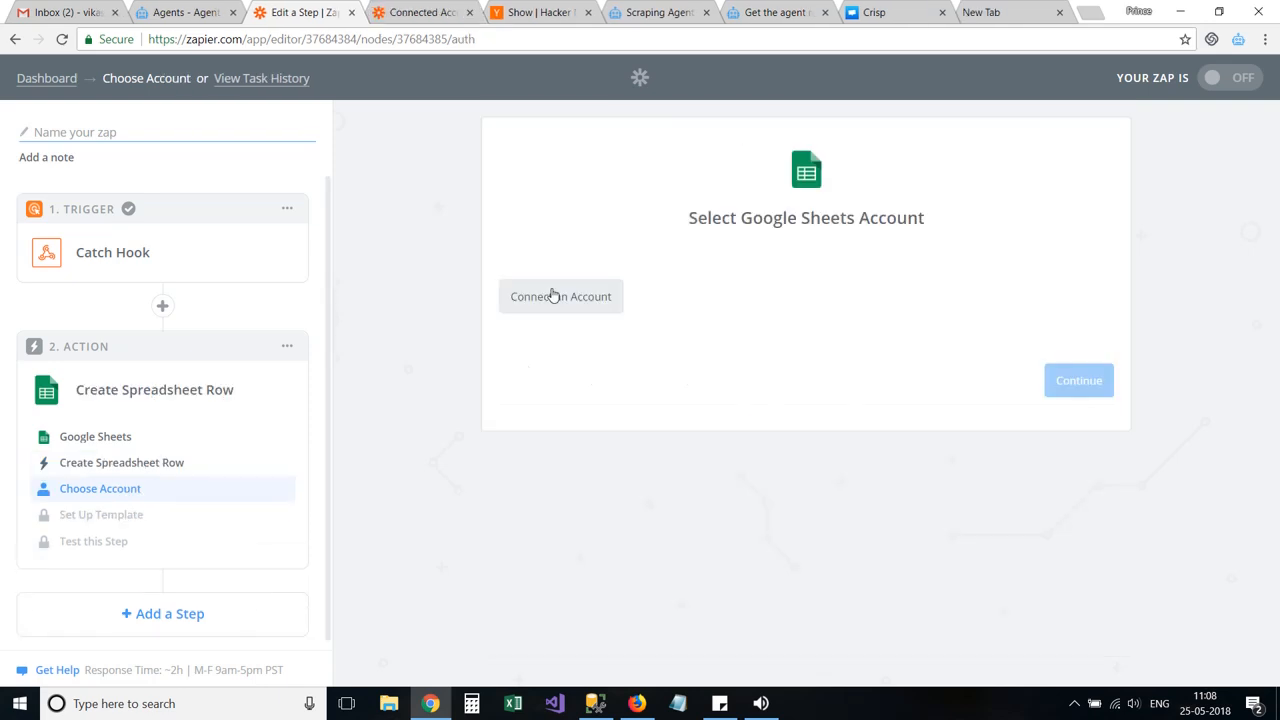
{"action": "left_click", "coordinate": [553, 296]}
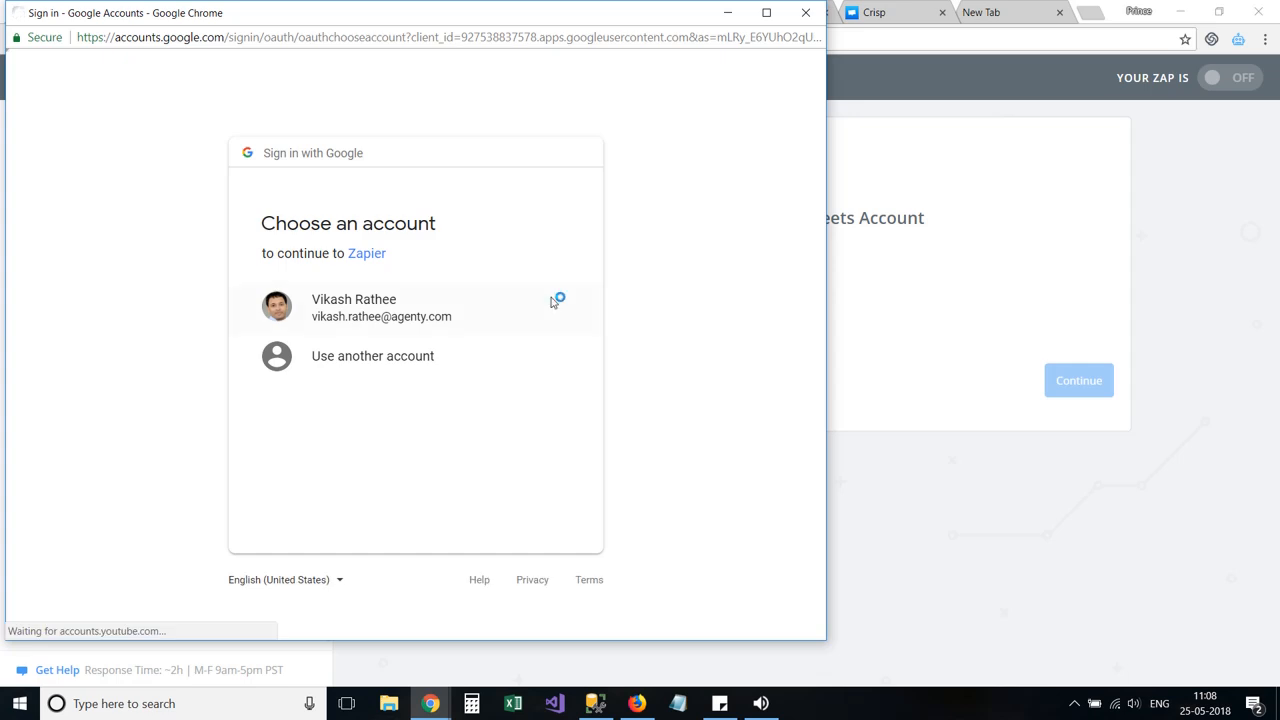
{"action": "left_click", "coordinate": [420, 316]}
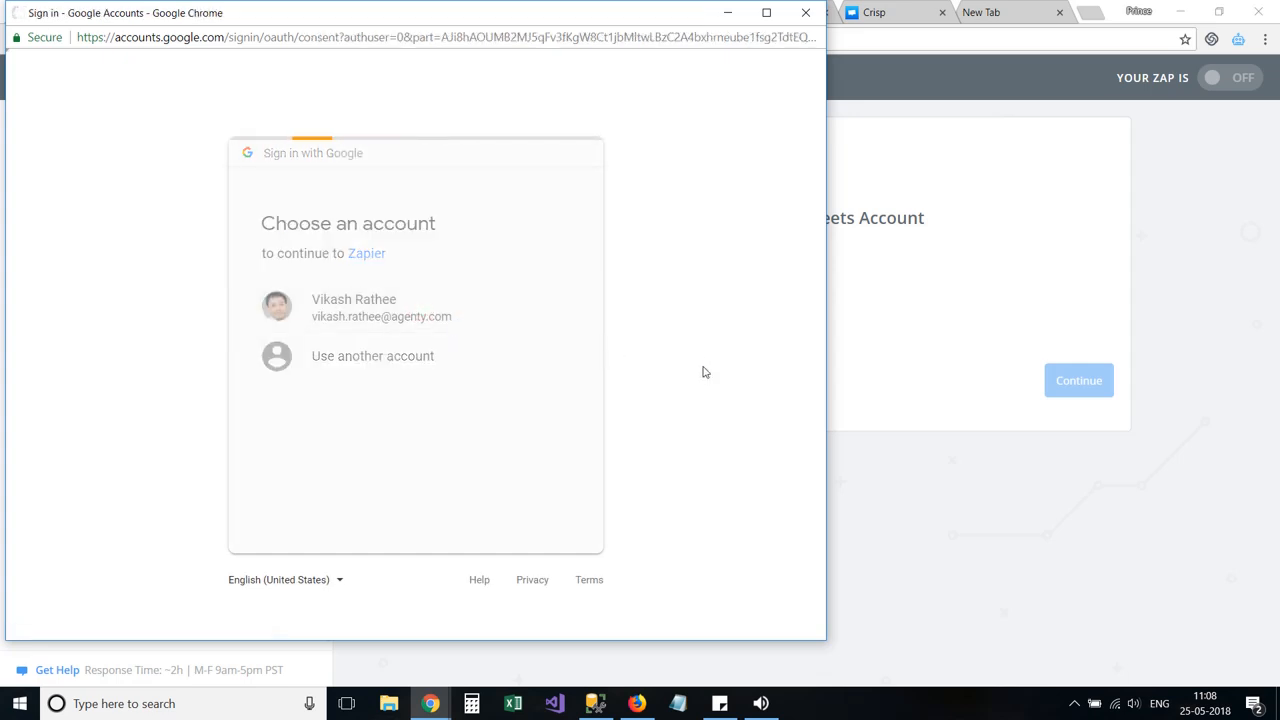
{"action": "left_click", "coordinate": [540, 535]}
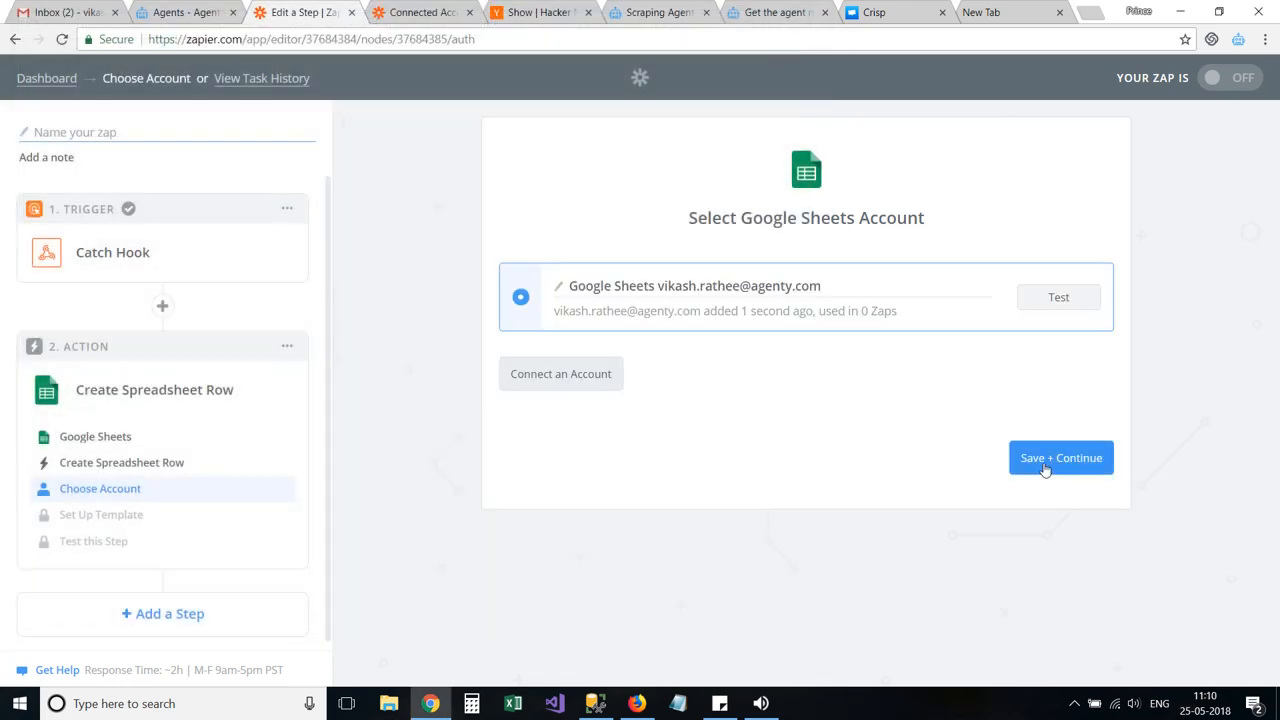
{"action": "left_click", "coordinate": [1044, 468]}
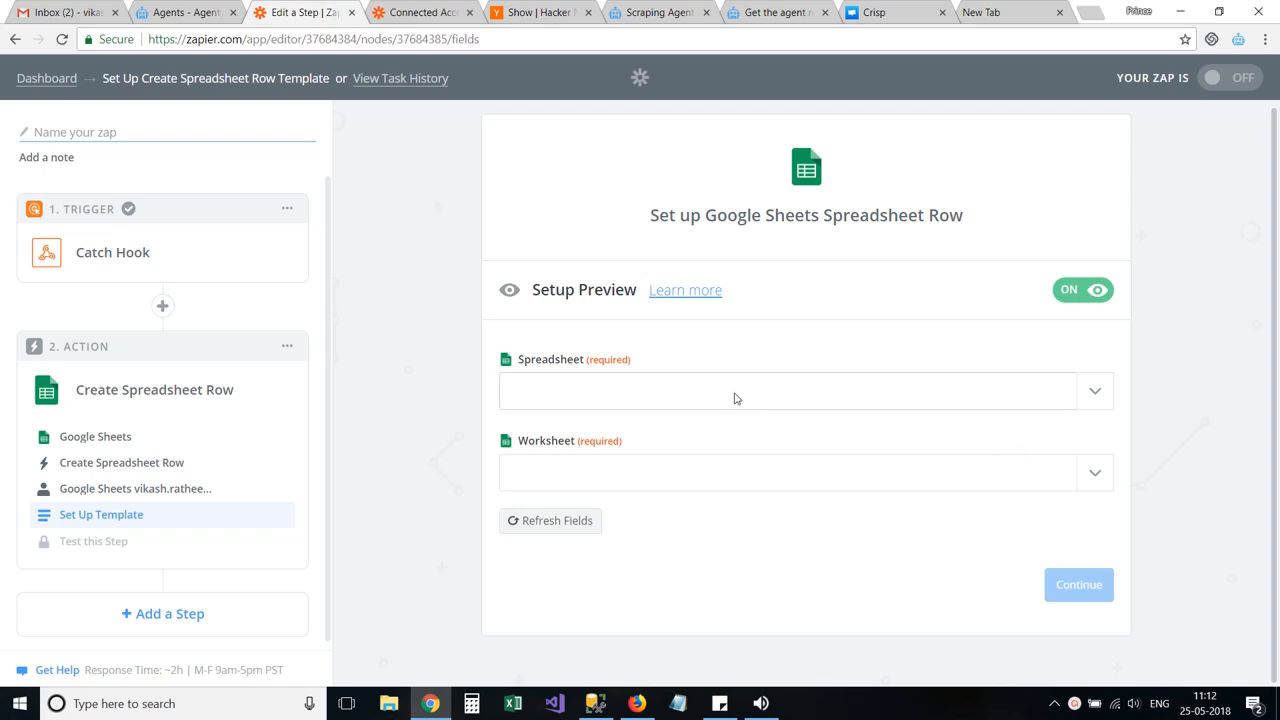
Switch to Google Sheets, create a blank spreadsheet and name it yc_news
{"action": "left_click", "coordinate": [735, 395]}
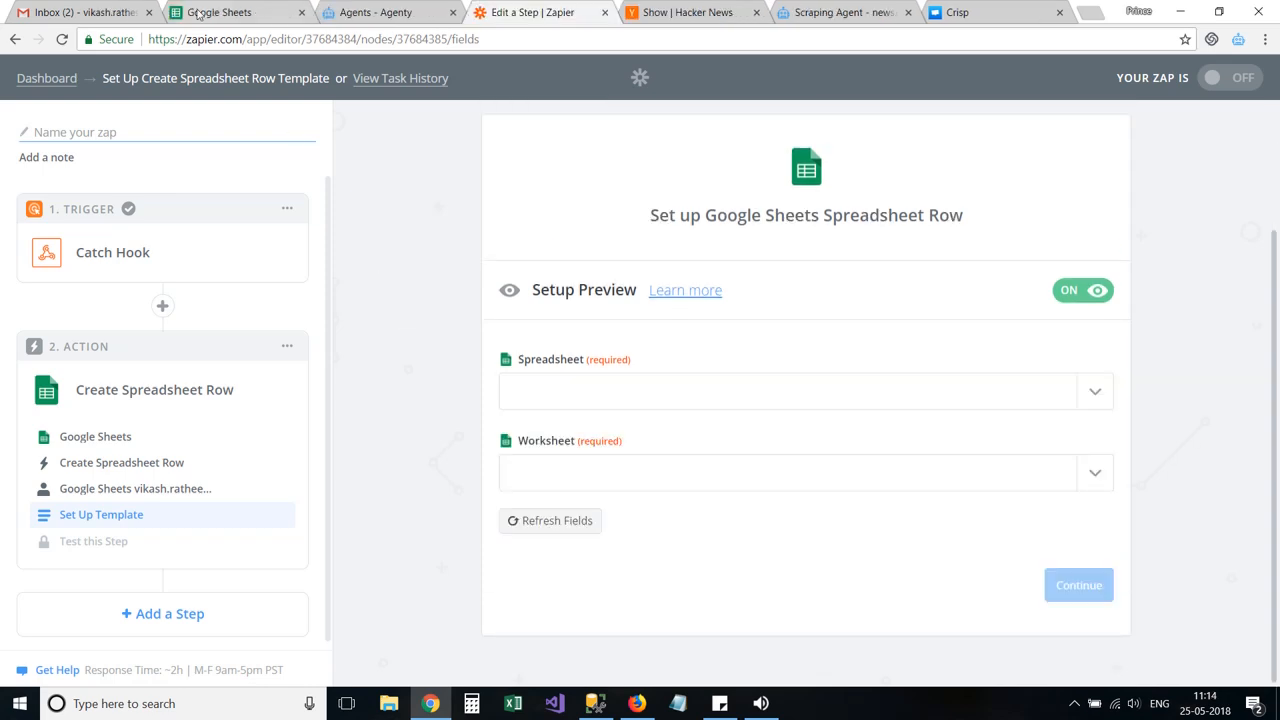
{"action": "left_click", "coordinate": [210, 12]}
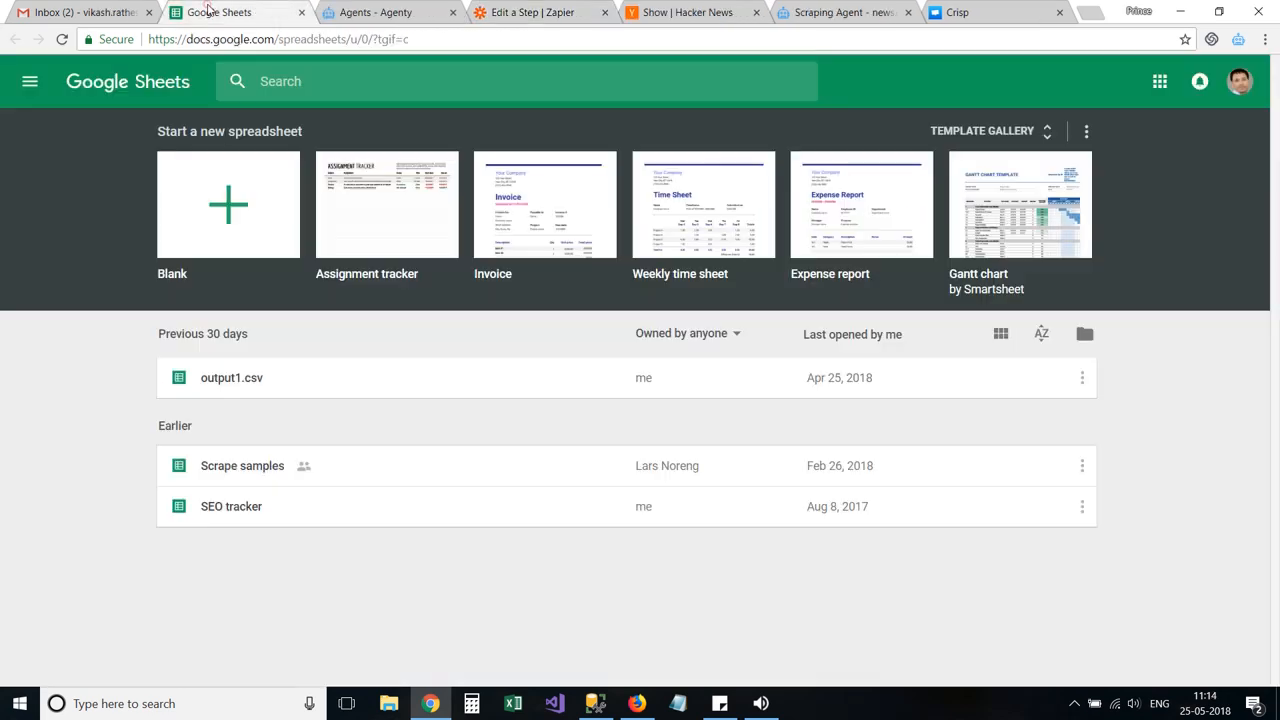
{"action": "left_click", "coordinate": [228, 201]}
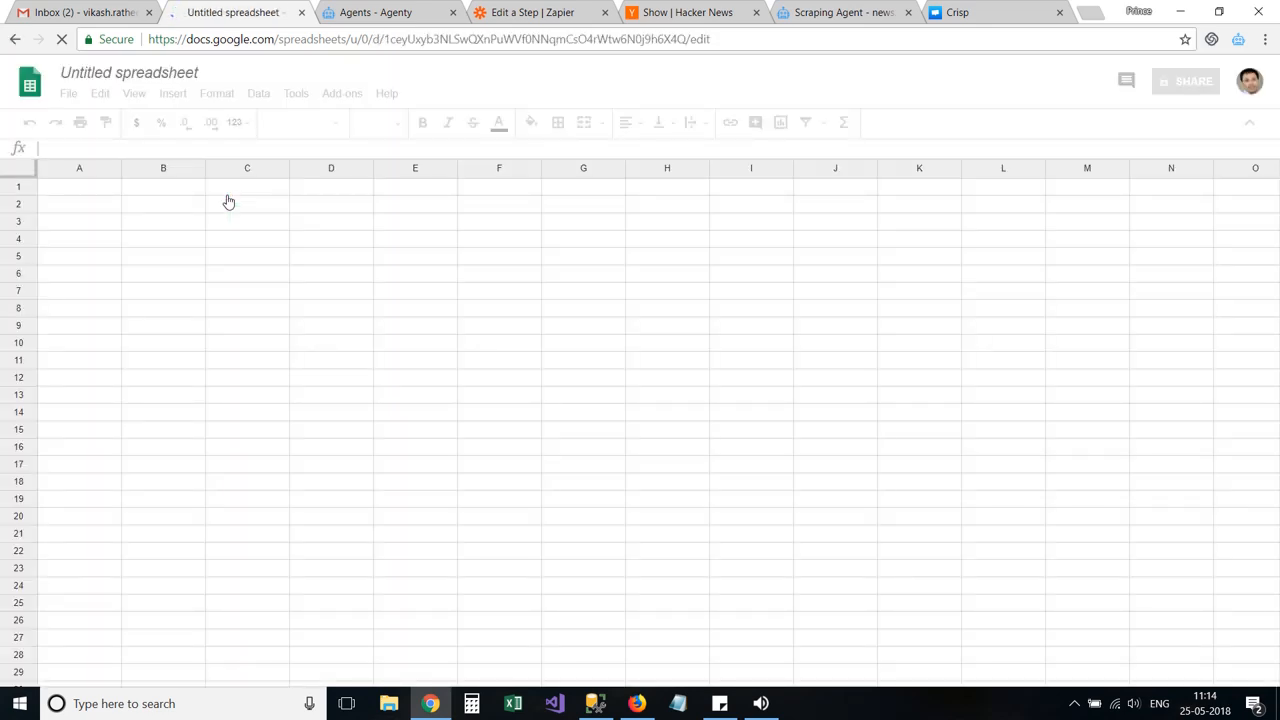
{"action": "left_click", "coordinate": [146, 73]}
{"action": "type", "text": "yo"}
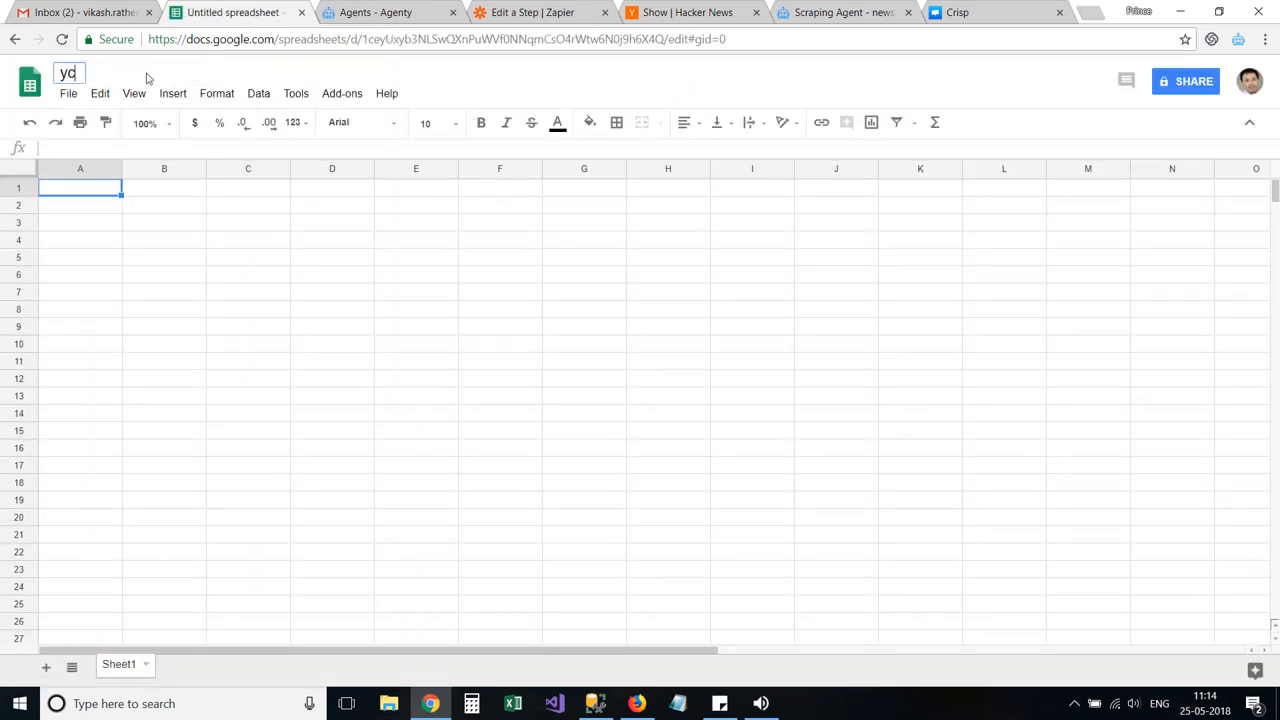
{"action": "type", "text": "_news"}
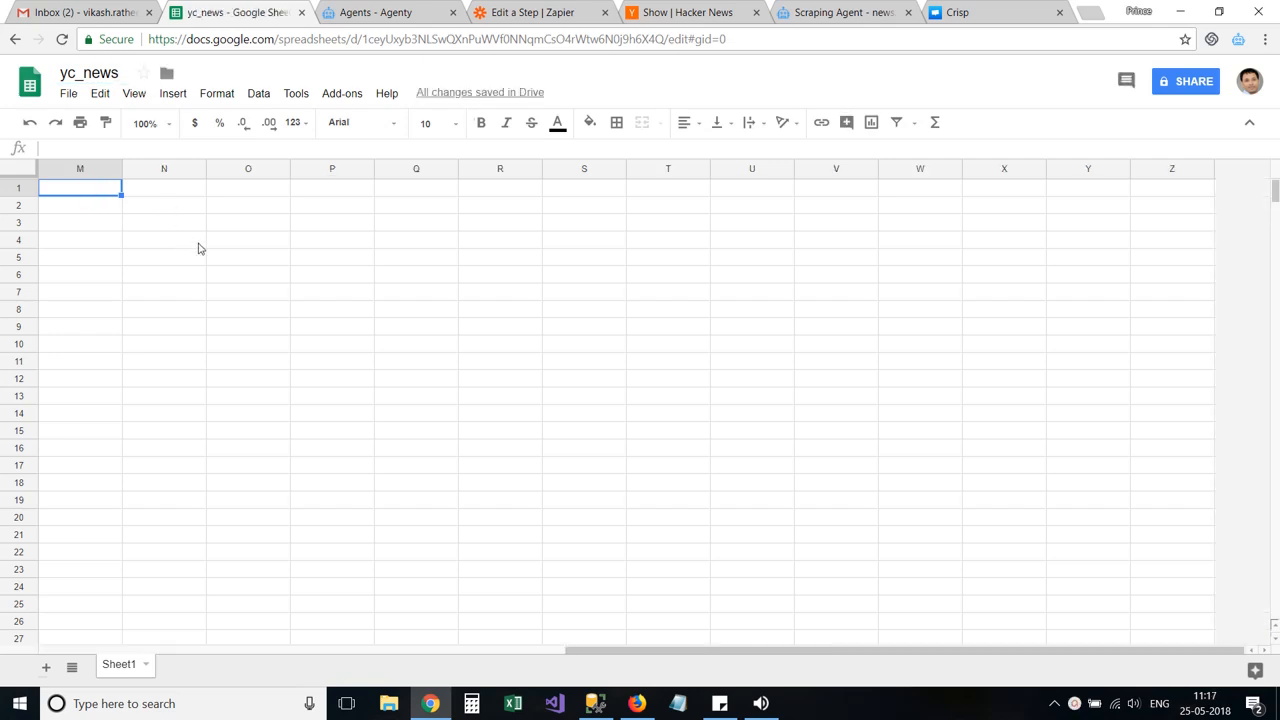
Enter the column headers Title, Link, Votes, Comments and Time in adjacent cells of row 1
{"action": "type", "text": "Title"}
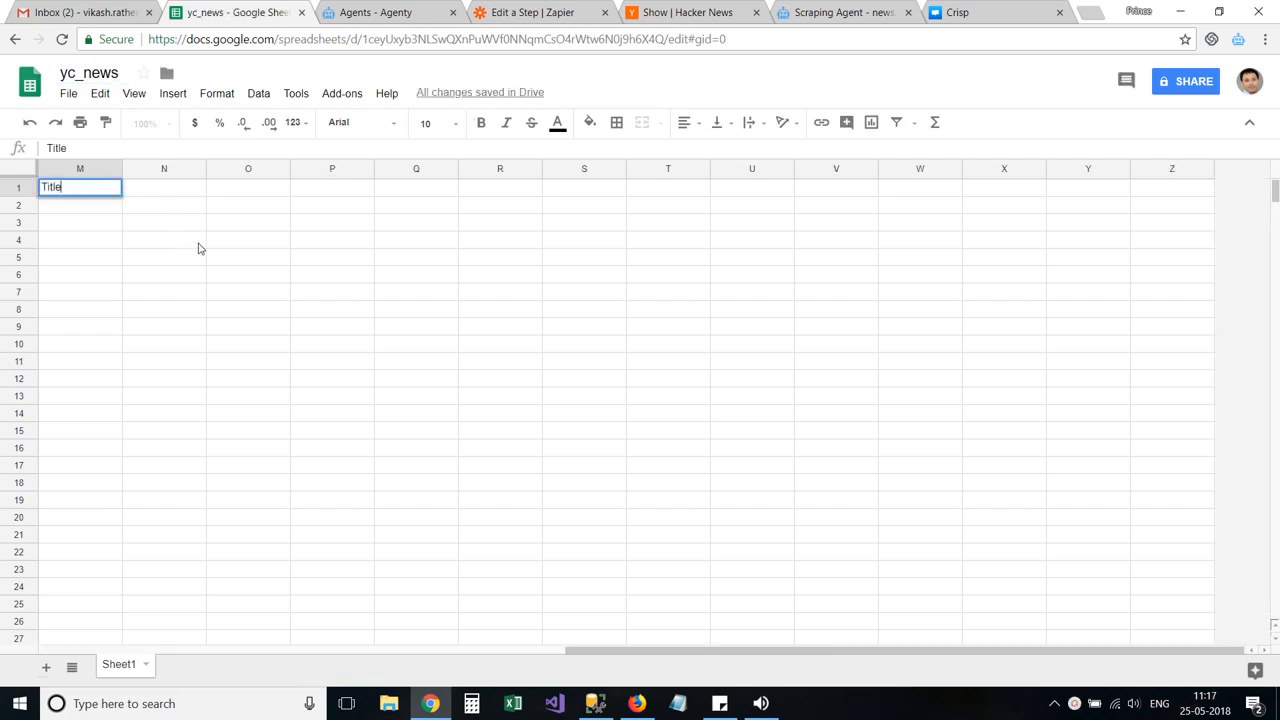
{"action": "double_click", "coordinate": [166, 196]}
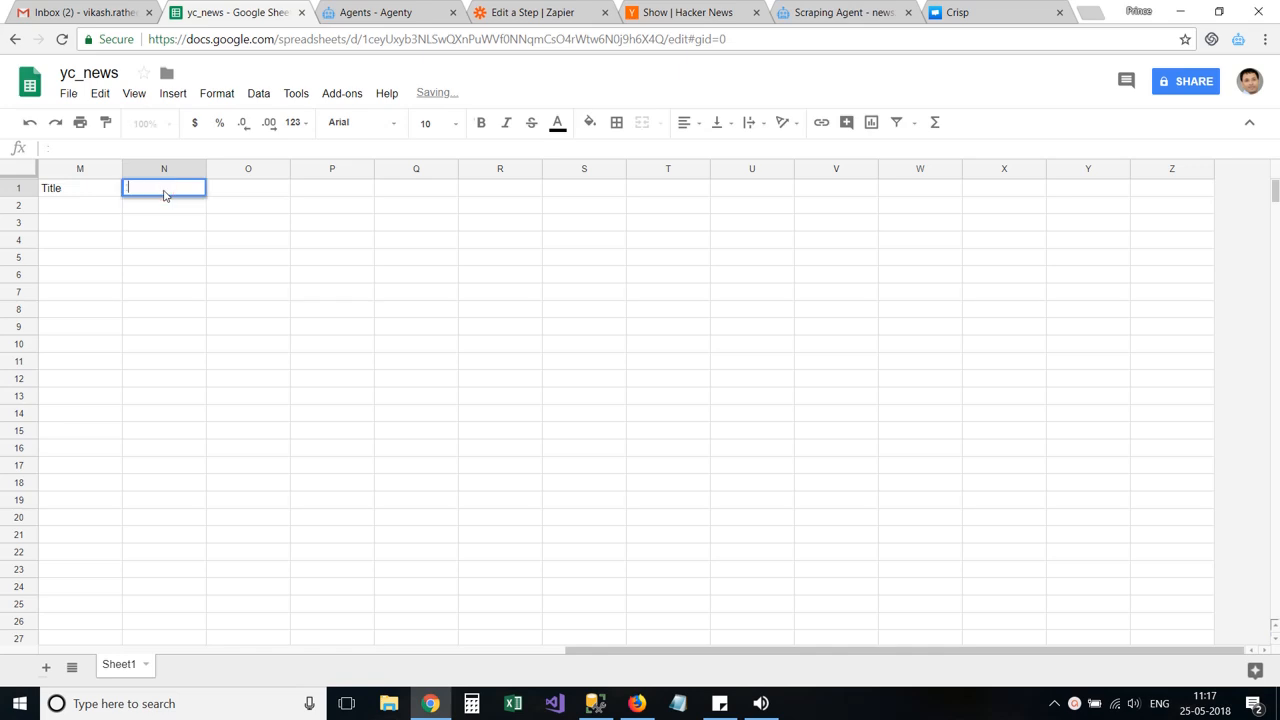
{"action": "type", "text": "Link"}
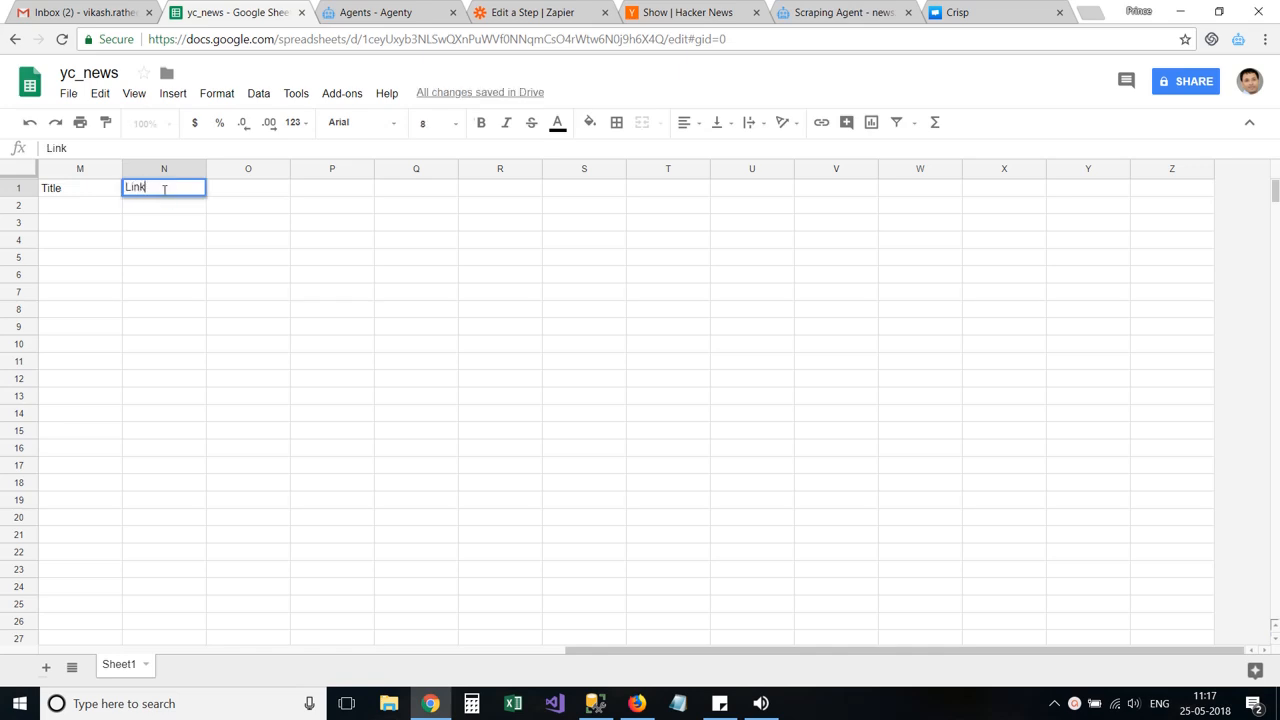
{"action": "left_click", "coordinate": [256, 194]}
{"action": "type", "text": "Votes"}
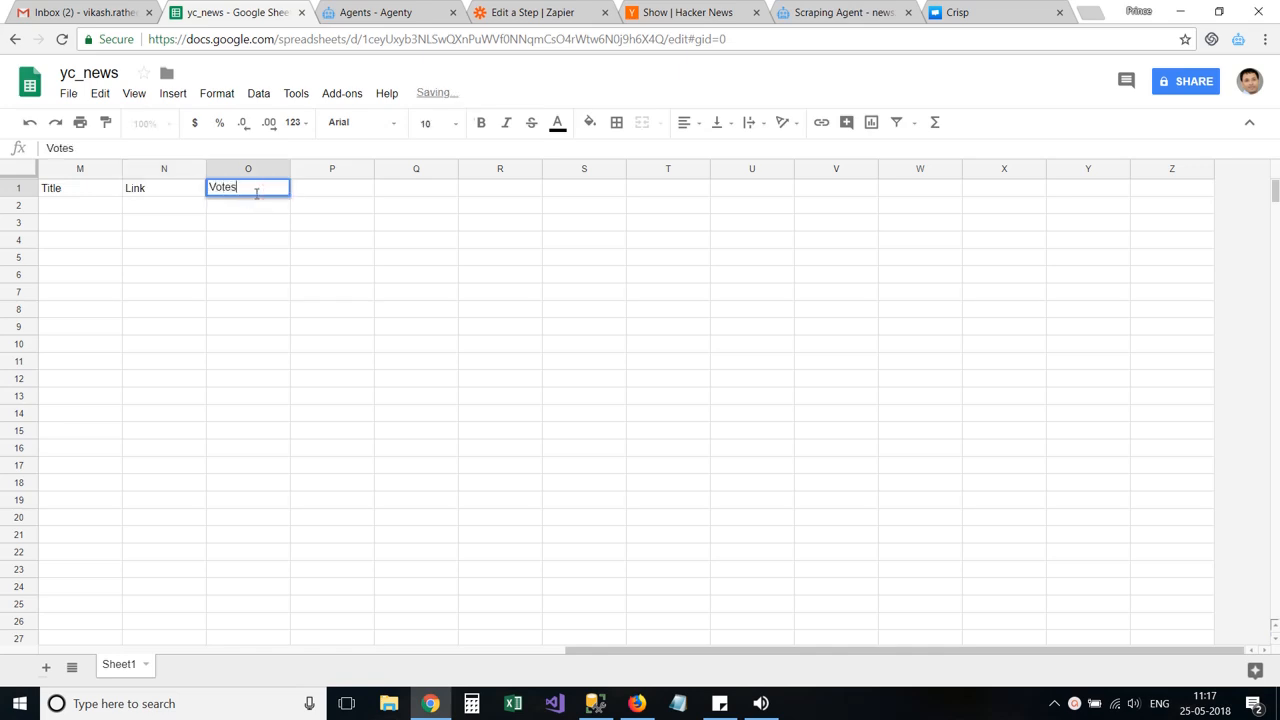
{"action": "left_click", "coordinate": [326, 197]}
{"action": "type", "text": "Comment"}
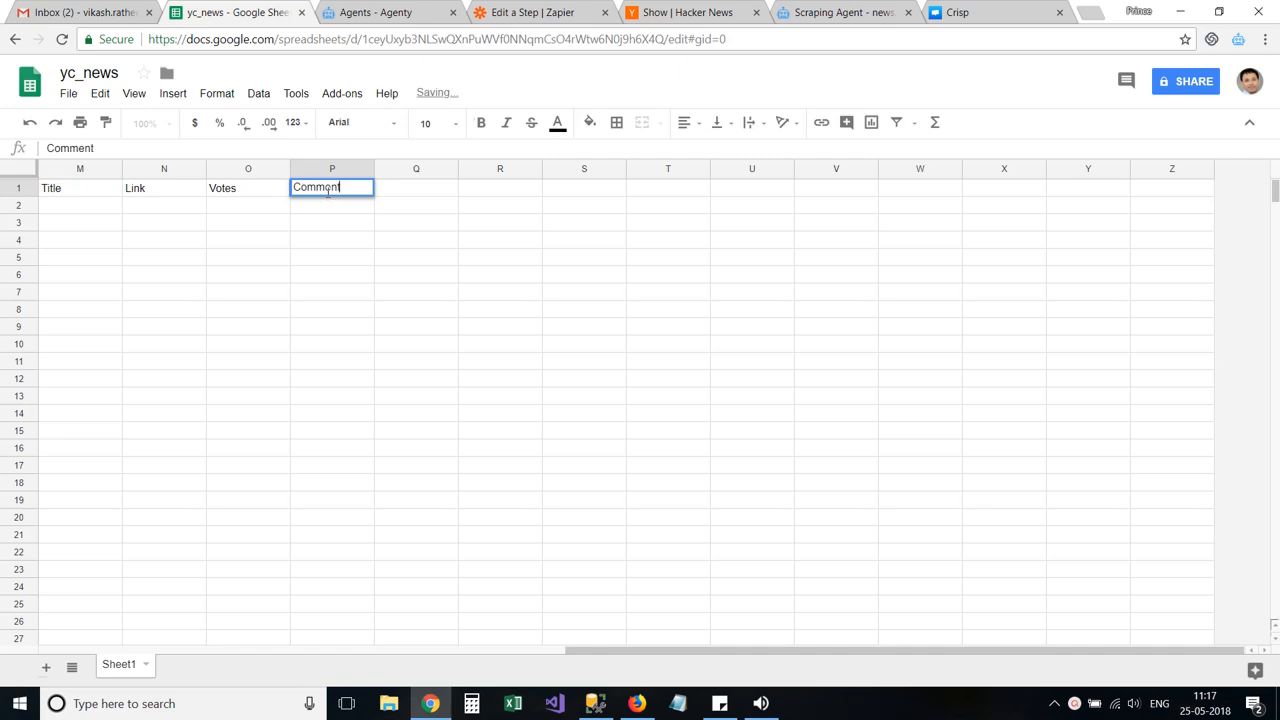
{"action": "type", "text": "s"}
{"action": "left_click", "coordinate": [406, 190]}
{"action": "type", "text": "Time"}
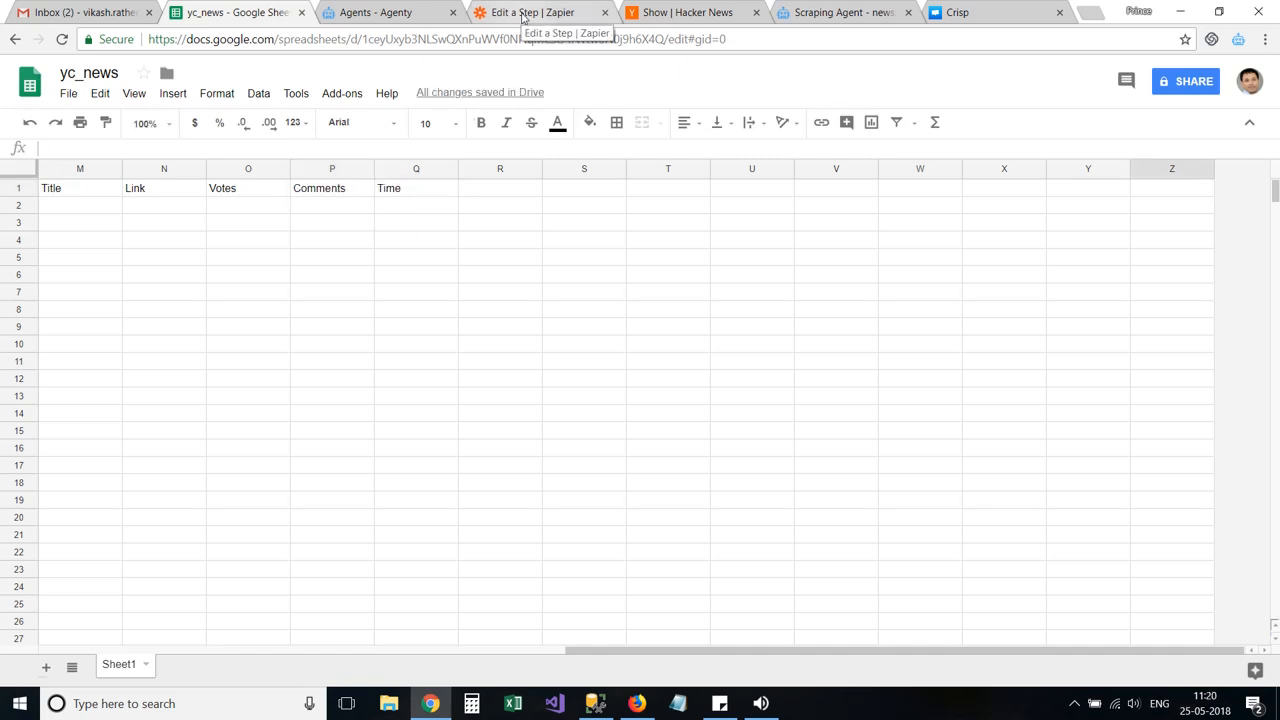
Switch back to the Zapier step, and set its spreadsheet to yc_news and its worksheet to Sheet1
{"action": "left_click", "coordinate": [522, 14]}
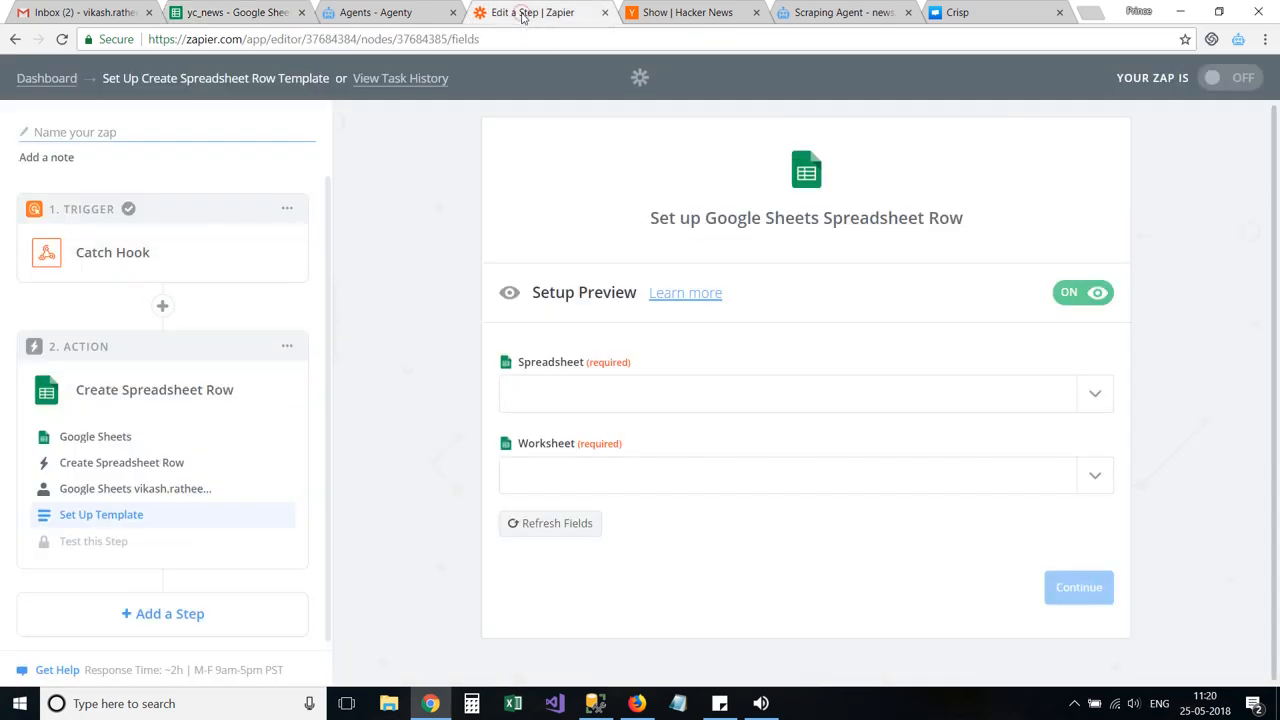
{"action": "left_click", "coordinate": [729, 397]}
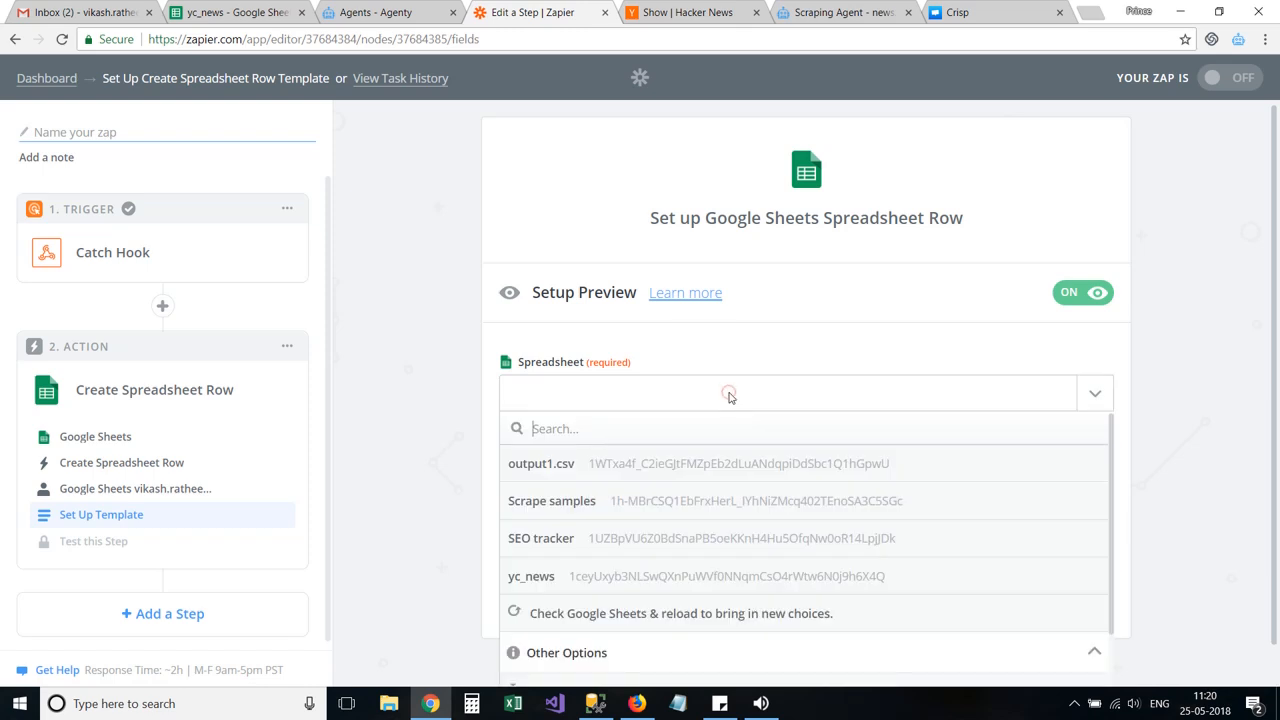
{"action": "left_click", "coordinate": [572, 620]}
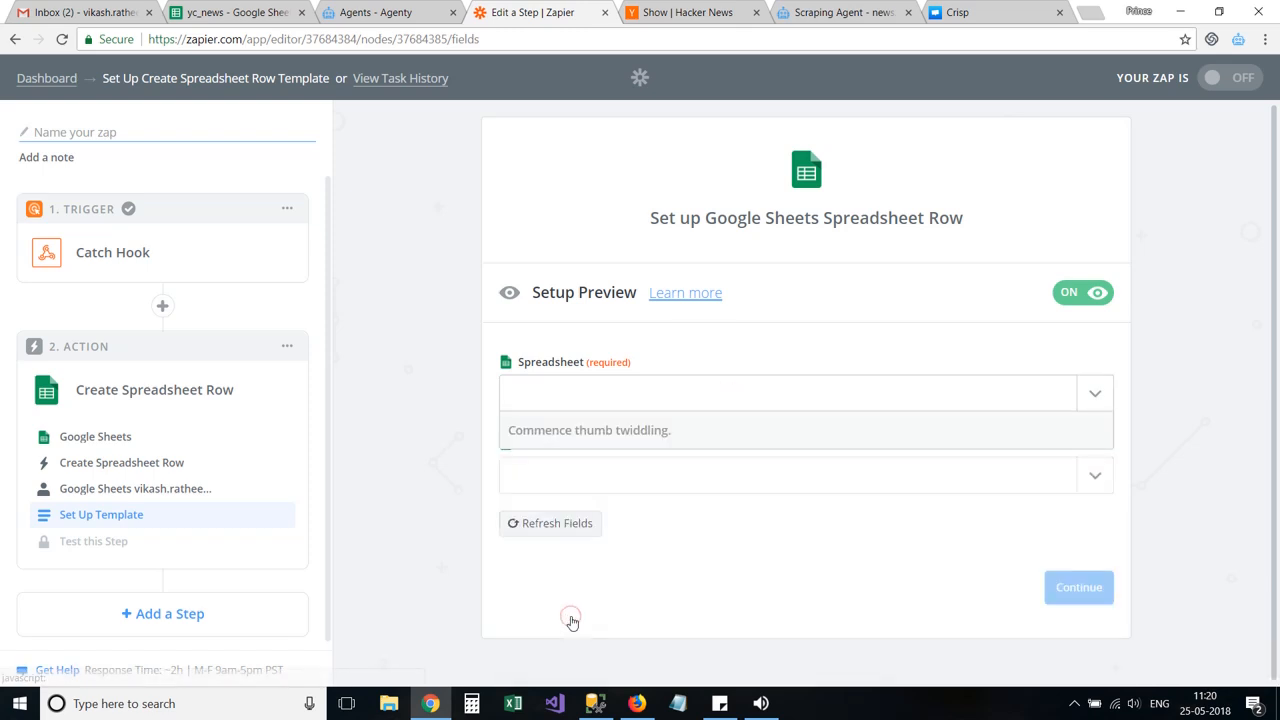
{"action": "left_click", "coordinate": [686, 398]}
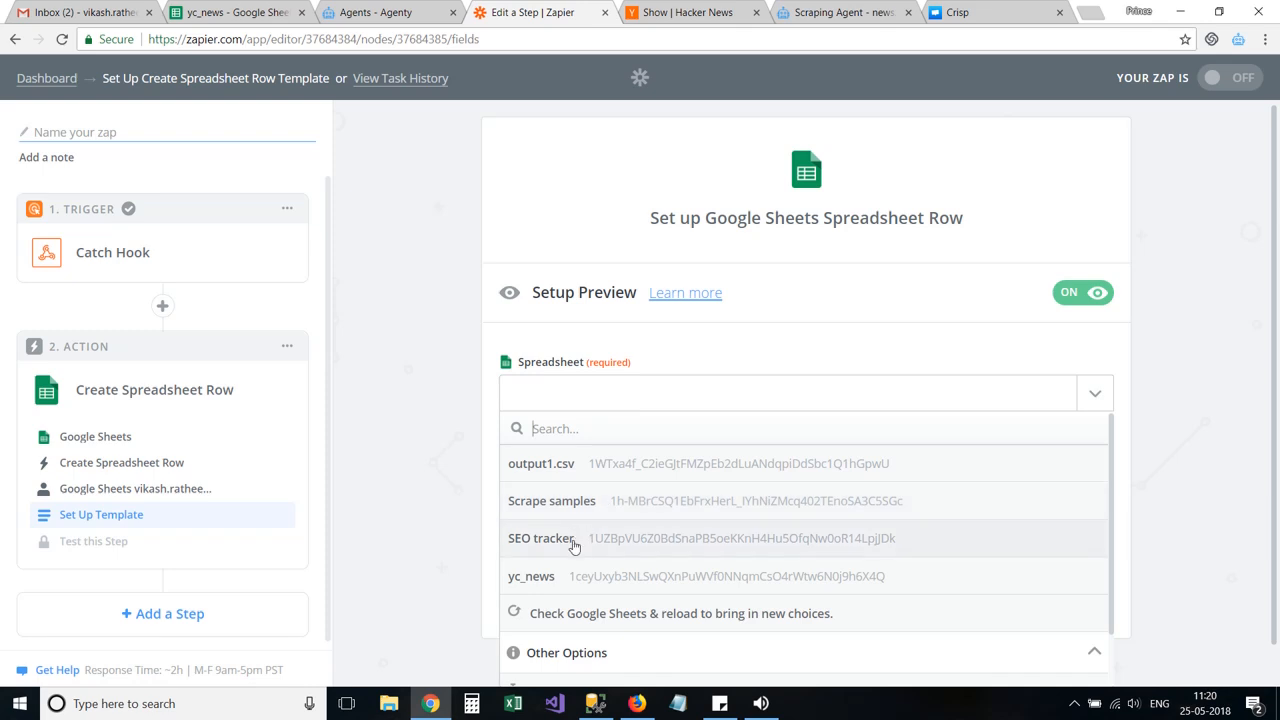
{"action": "left_click", "coordinate": [540, 576]}
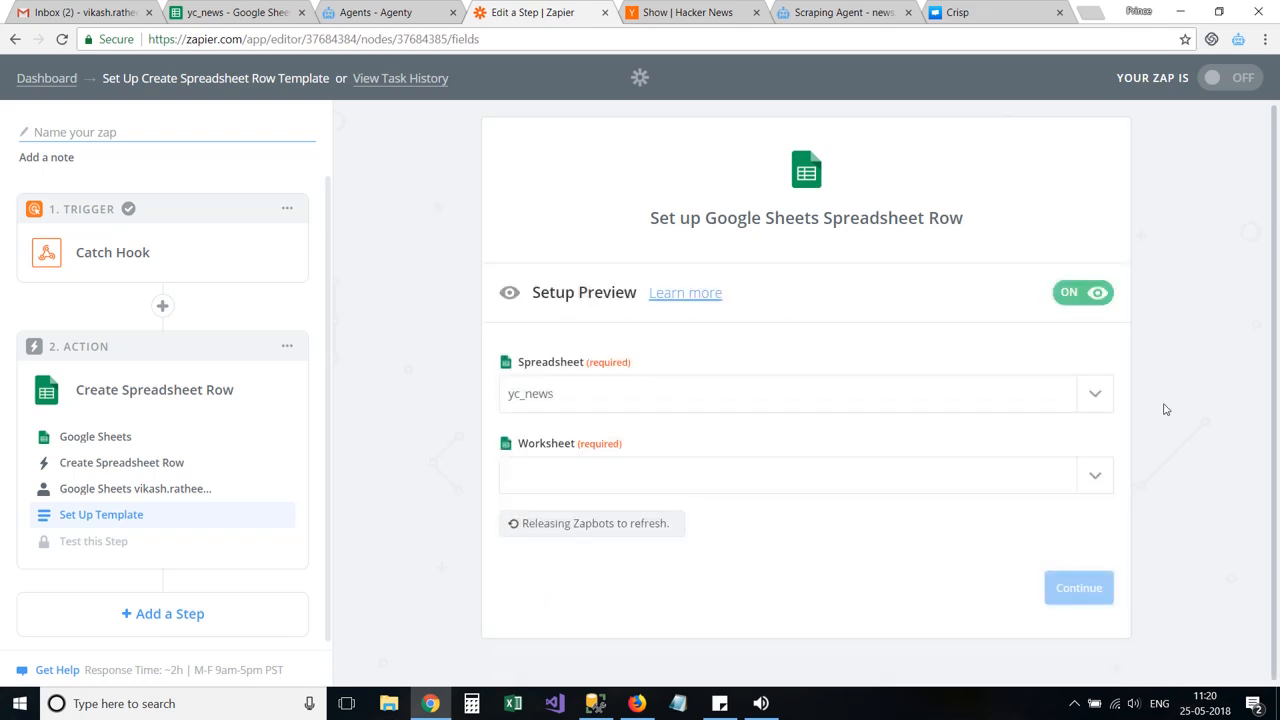
{"action": "left_click", "coordinate": [819, 490]}
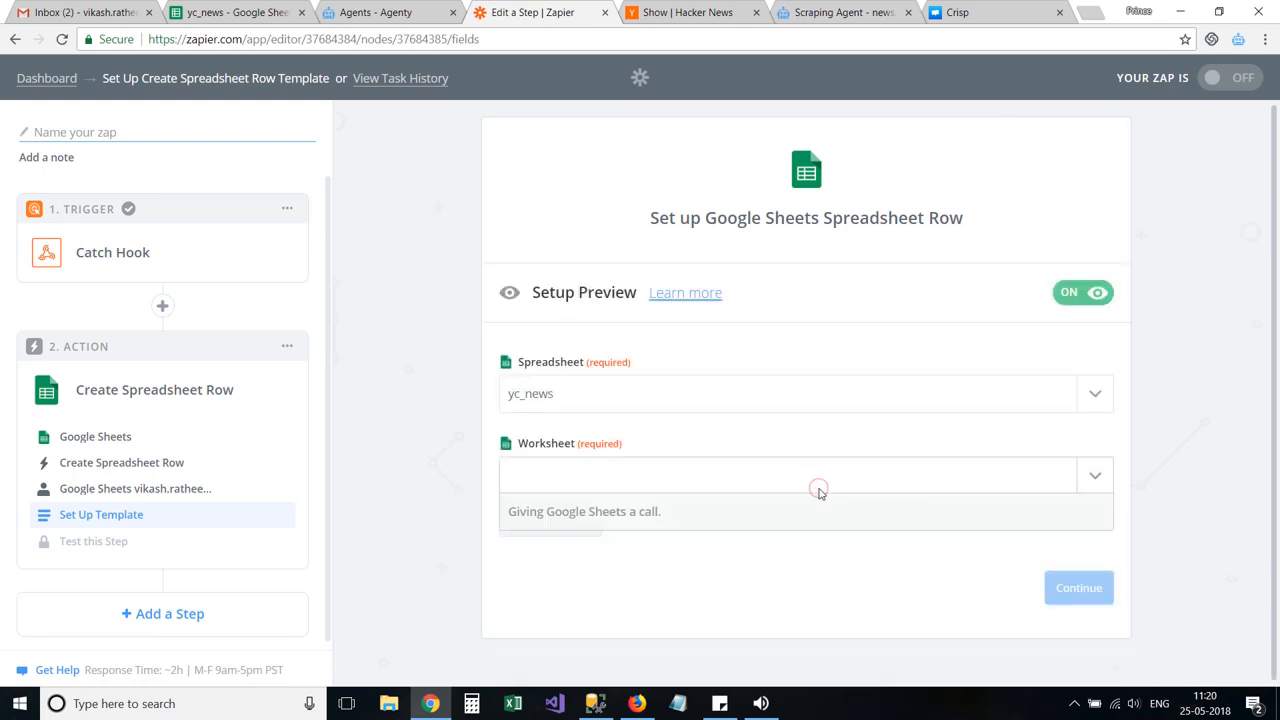
{"action": "left_click", "coordinate": [555, 552]}
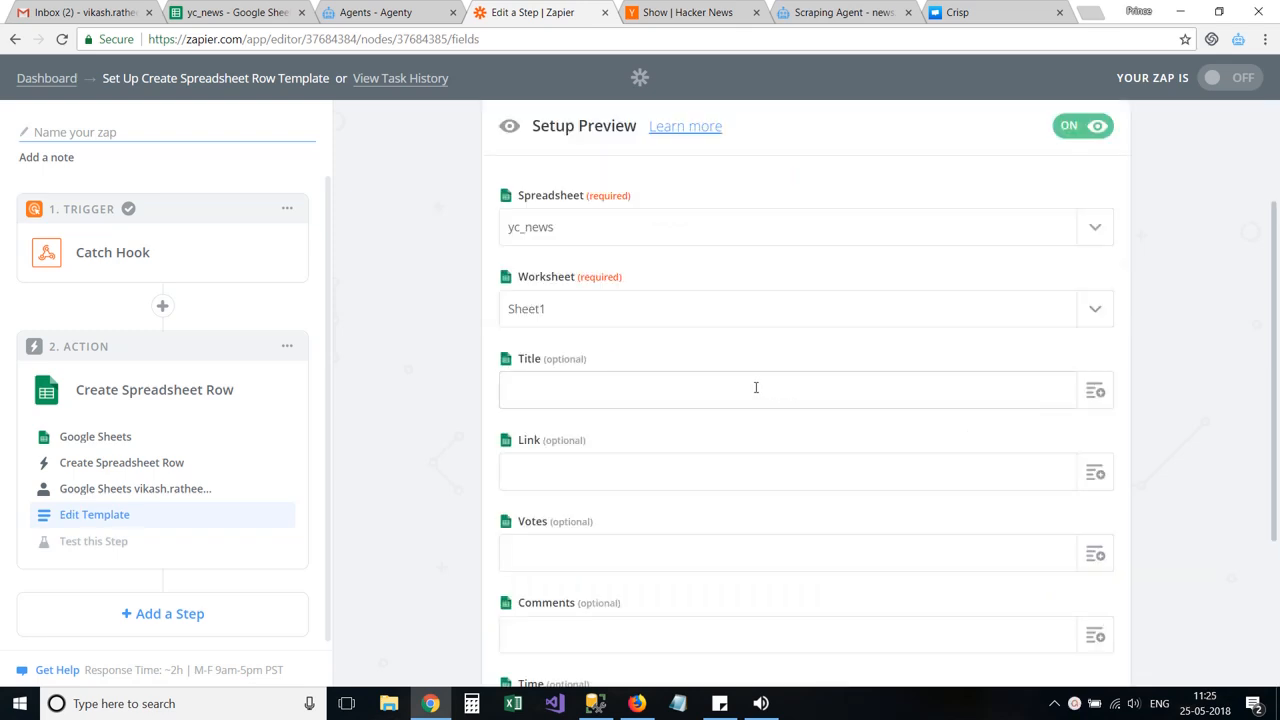
Map the Title, Link and Votes columns to the matching Catch Hook fields
{"action": "left_click", "coordinate": [1092, 392]}
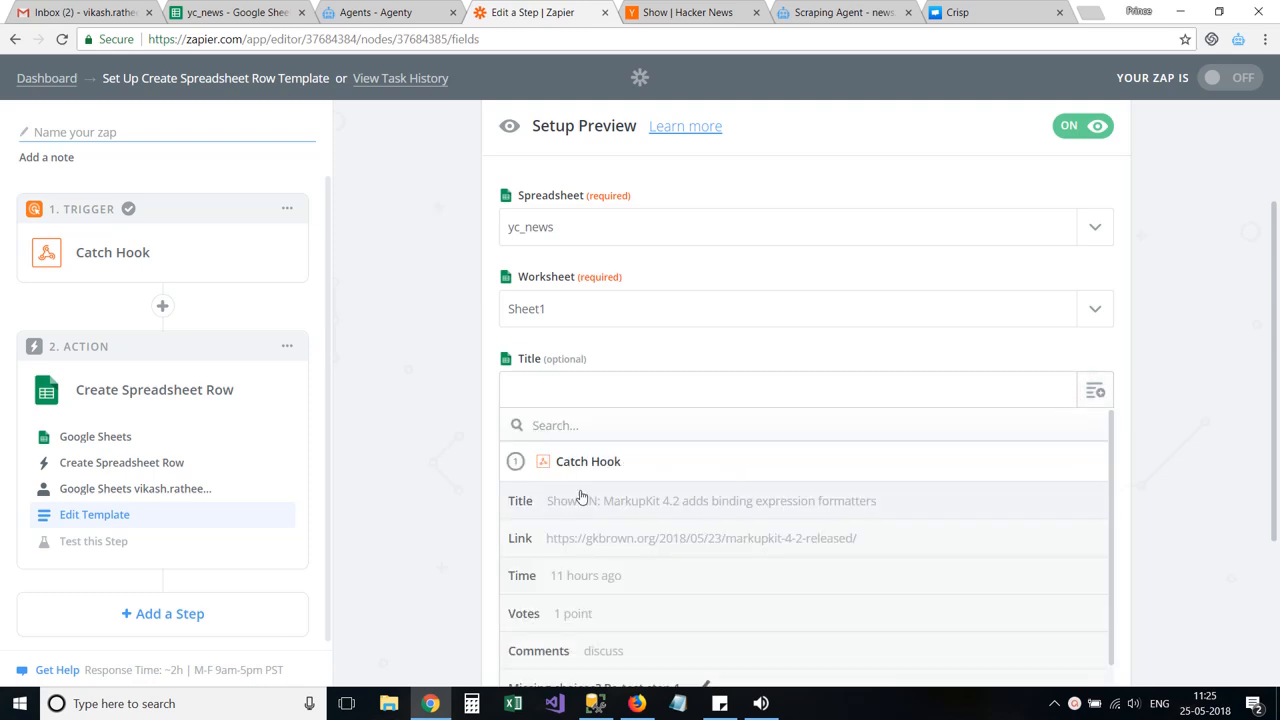
{"action": "left_click", "coordinate": [536, 504]}
{"action": "scroll", "coordinate": [1154, 405], "scroll_direction": "down", "scroll_amount": 2}
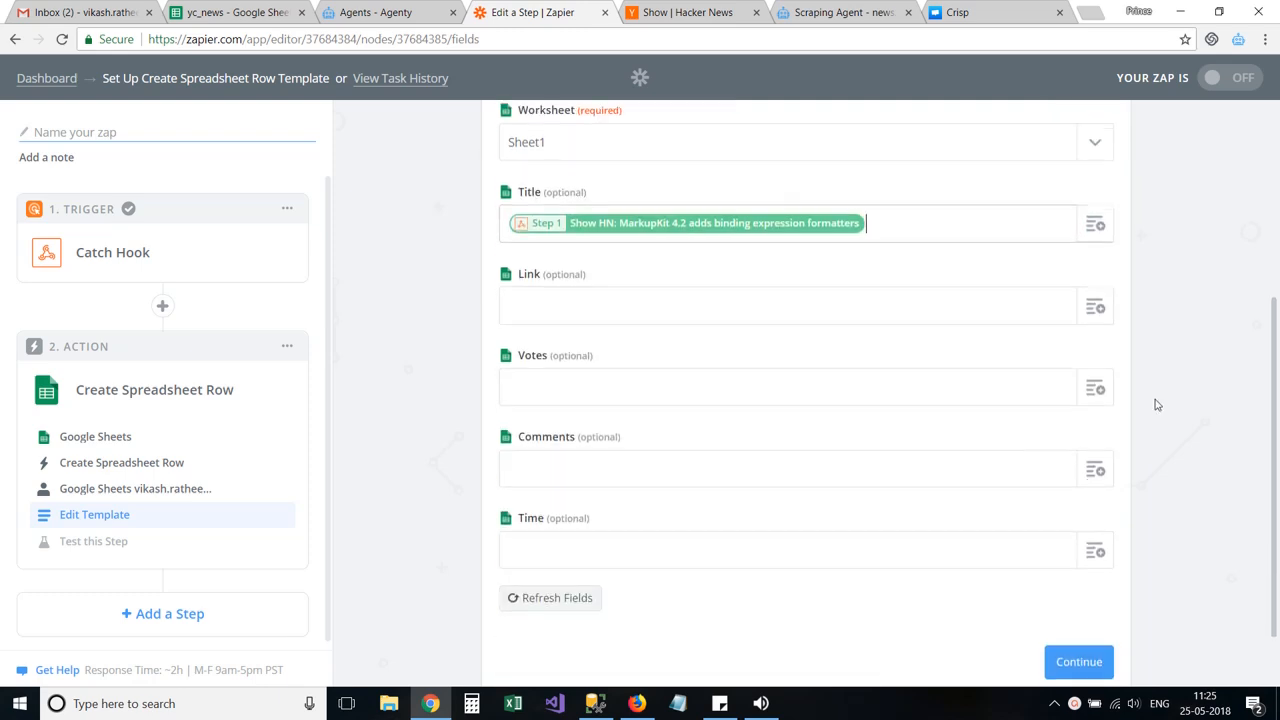
{"action": "left_click", "coordinate": [1096, 310]}
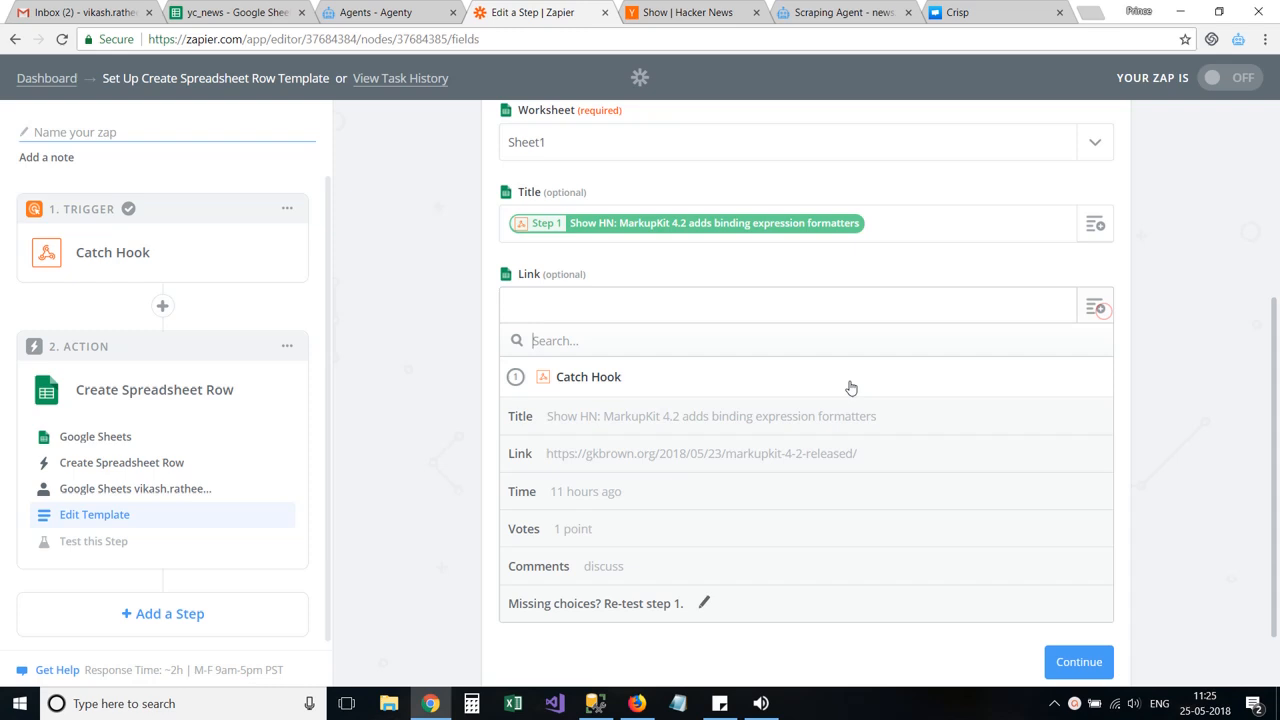
{"action": "left_click", "coordinate": [573, 457]}
{"action": "left_click", "coordinate": [1095, 388]}
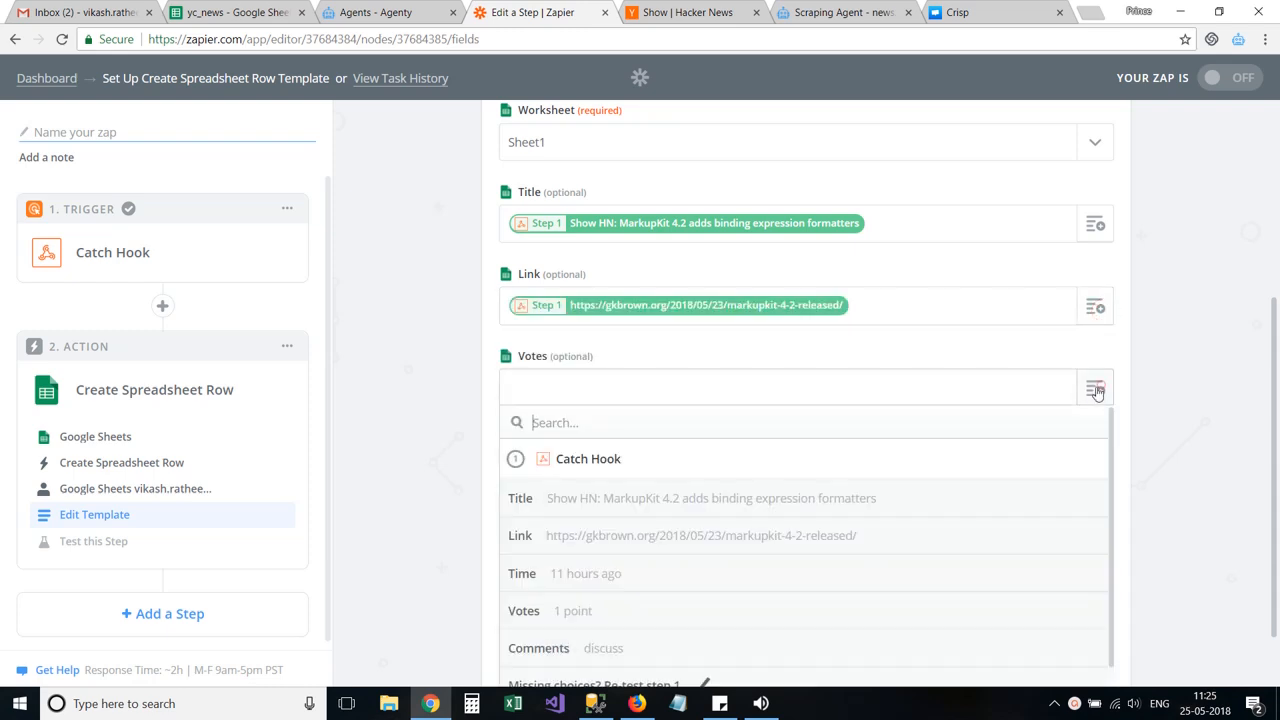
{"action": "left_click", "coordinate": [563, 618]}
Map the Comments and Time columns to the matching Catch Hook fields and continue to the step's test
{"action": "left_click", "coordinate": [1094, 470]}
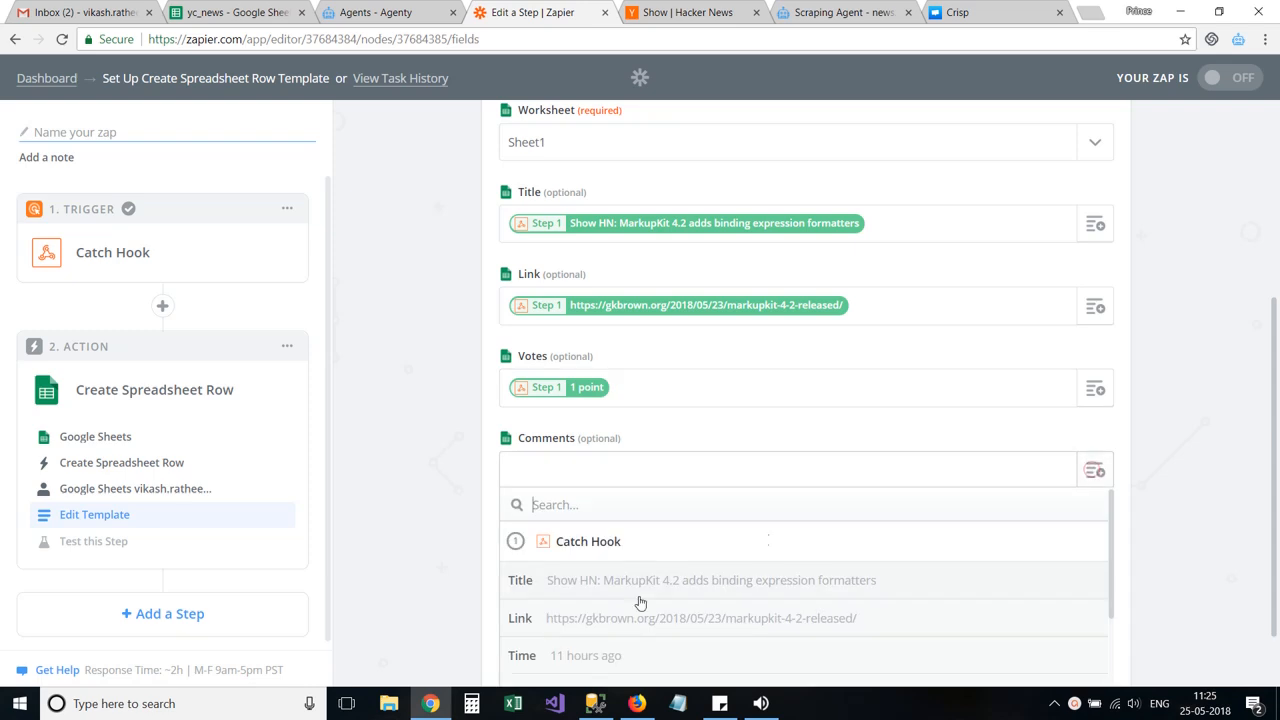
{"action": "scroll", "coordinate": [714, 588], "scroll_direction": "down", "scroll_amount": 2}
{"action": "left_click", "coordinate": [586, 634]}
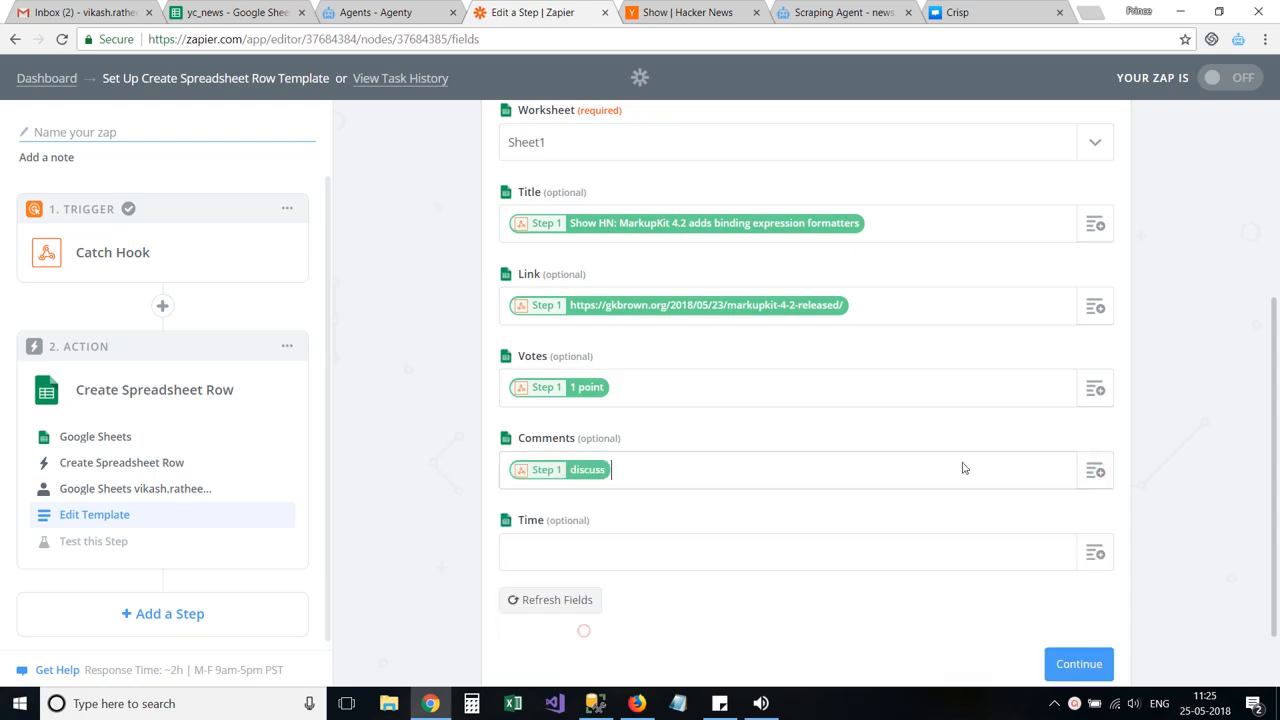
{"action": "scroll", "coordinate": [1010, 450], "scroll_direction": "down", "scroll_amount": 1}
{"action": "left_click", "coordinate": [1095, 474]}
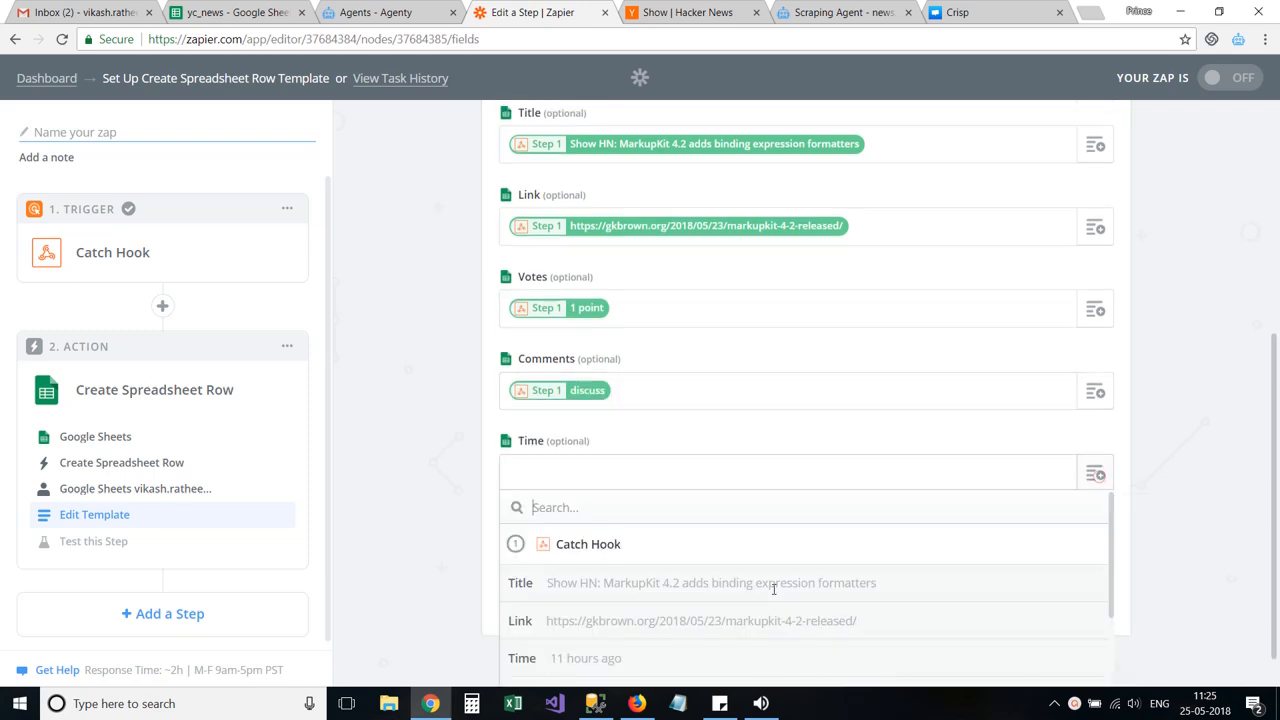
{"action": "left_click", "coordinate": [567, 658]}
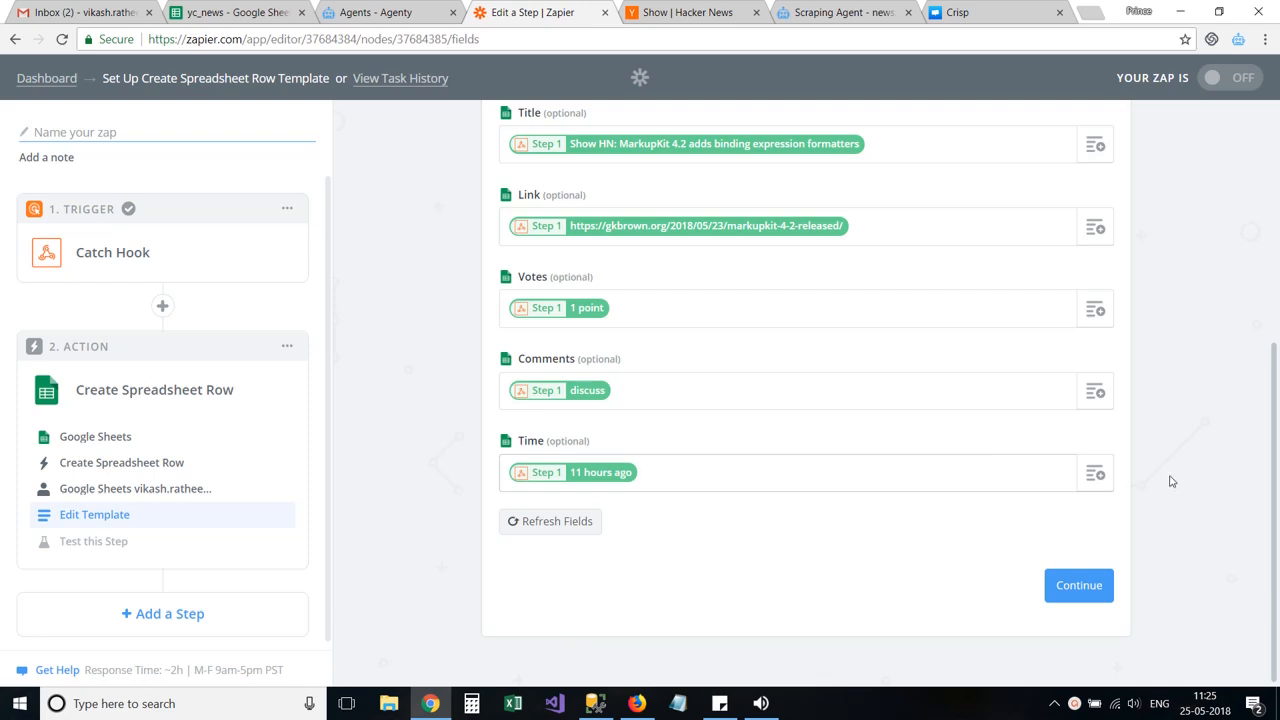
{"action": "scroll", "coordinate": [1172, 481], "scroll_direction": "up", "scroll_amount": 2}
{"action": "left_click", "coordinate": [1078, 586]}
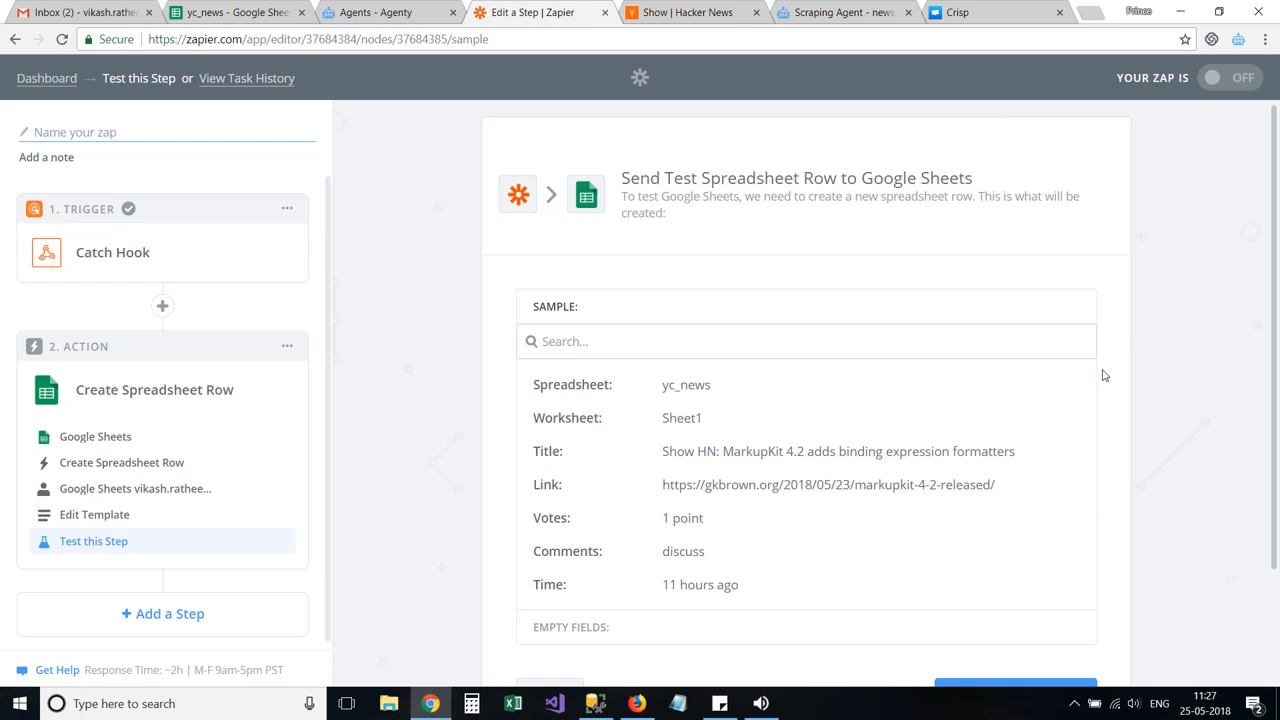
Send the test row to Google Sheets and check it in the yc_news spreadsheet
{"action": "scroll", "coordinate": [1137, 369], "scroll_direction": "down", "scroll_amount": 2}
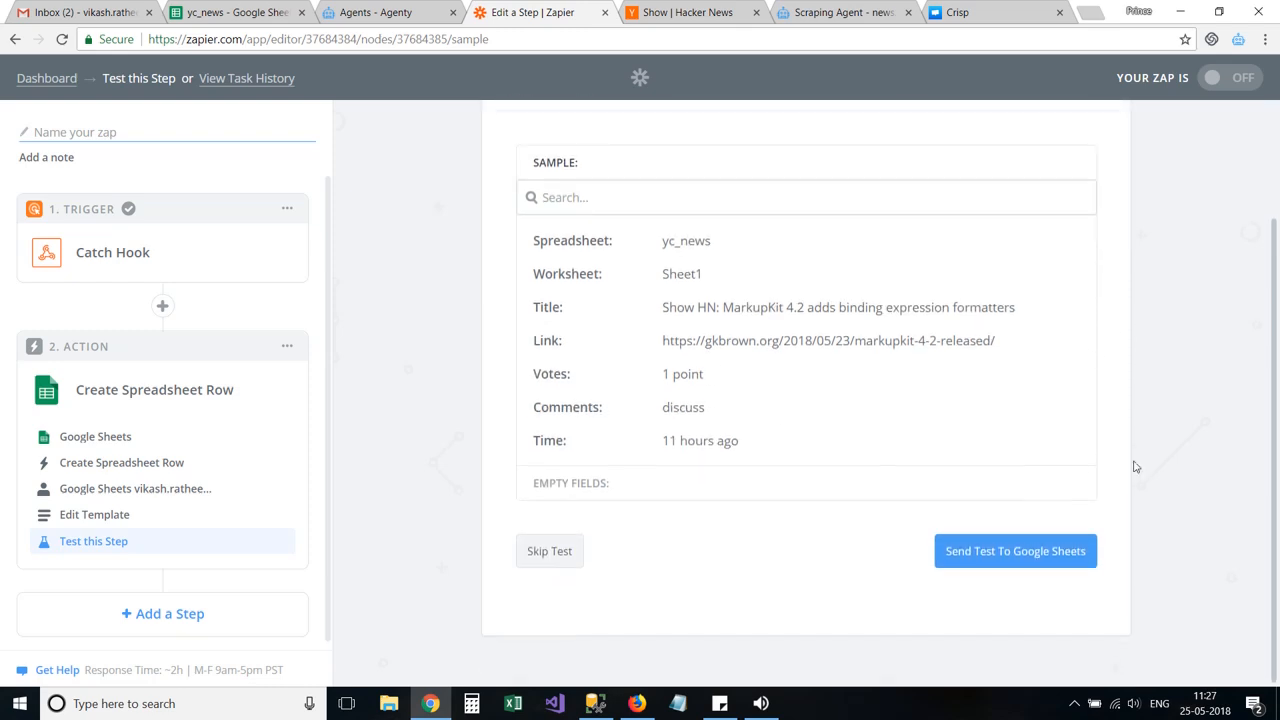
{"action": "left_click", "coordinate": [1007, 552]}
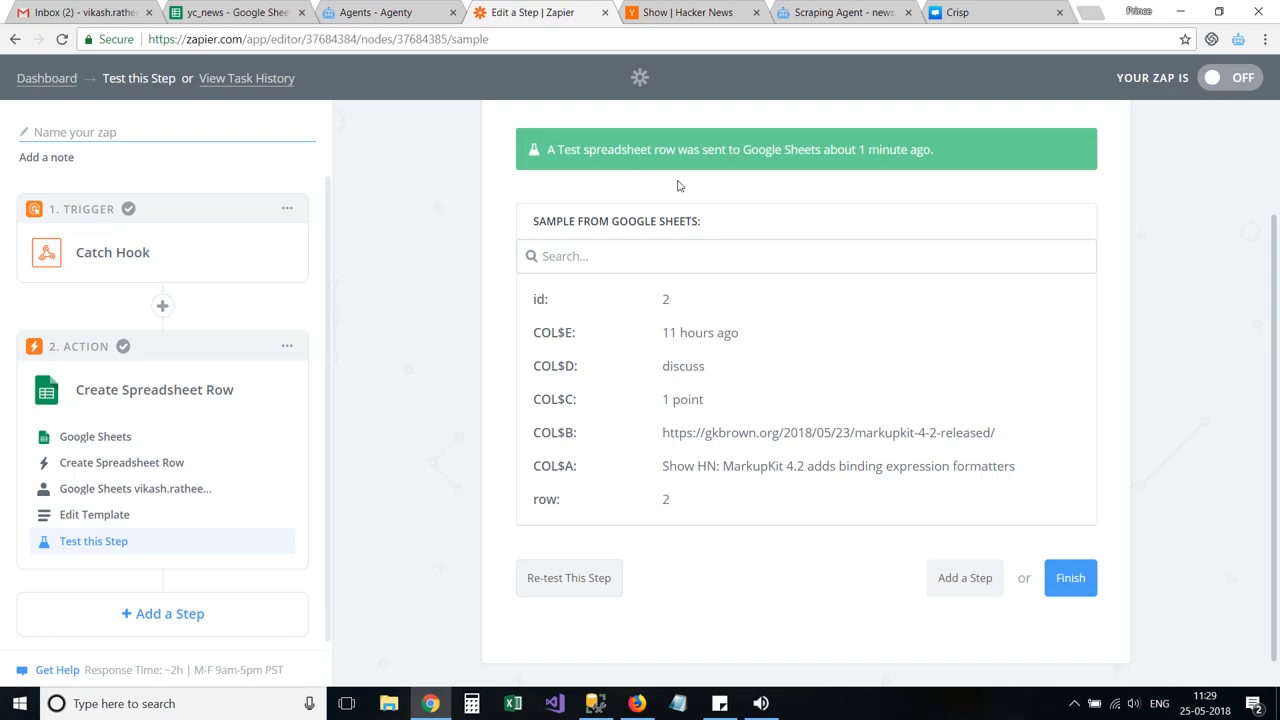
{"action": "left_click", "coordinate": [236, 12]}
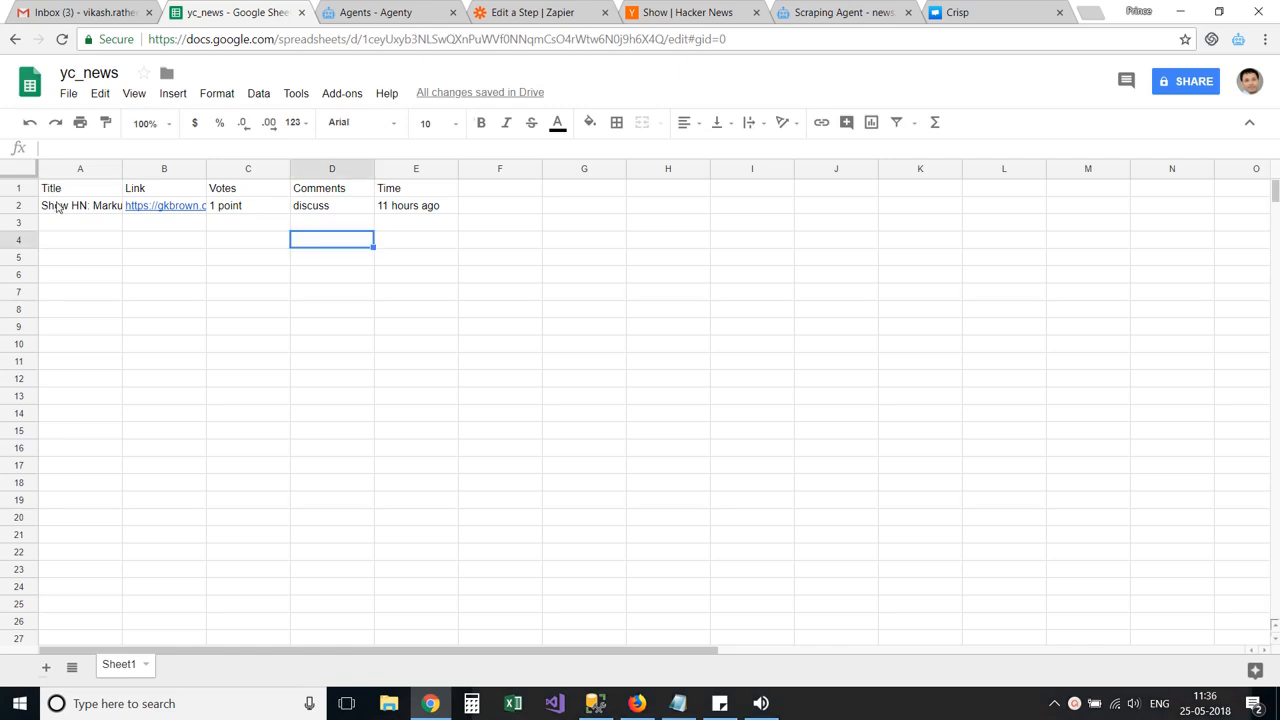
Clear the test data from cells A2 to E2 of the yc_news sheet, keeping the header row
{"action": "left_click_drag", "start_coordinate": [57, 207], "coordinate": [409, 208]}
{"action": "key", "text": "Delete"}
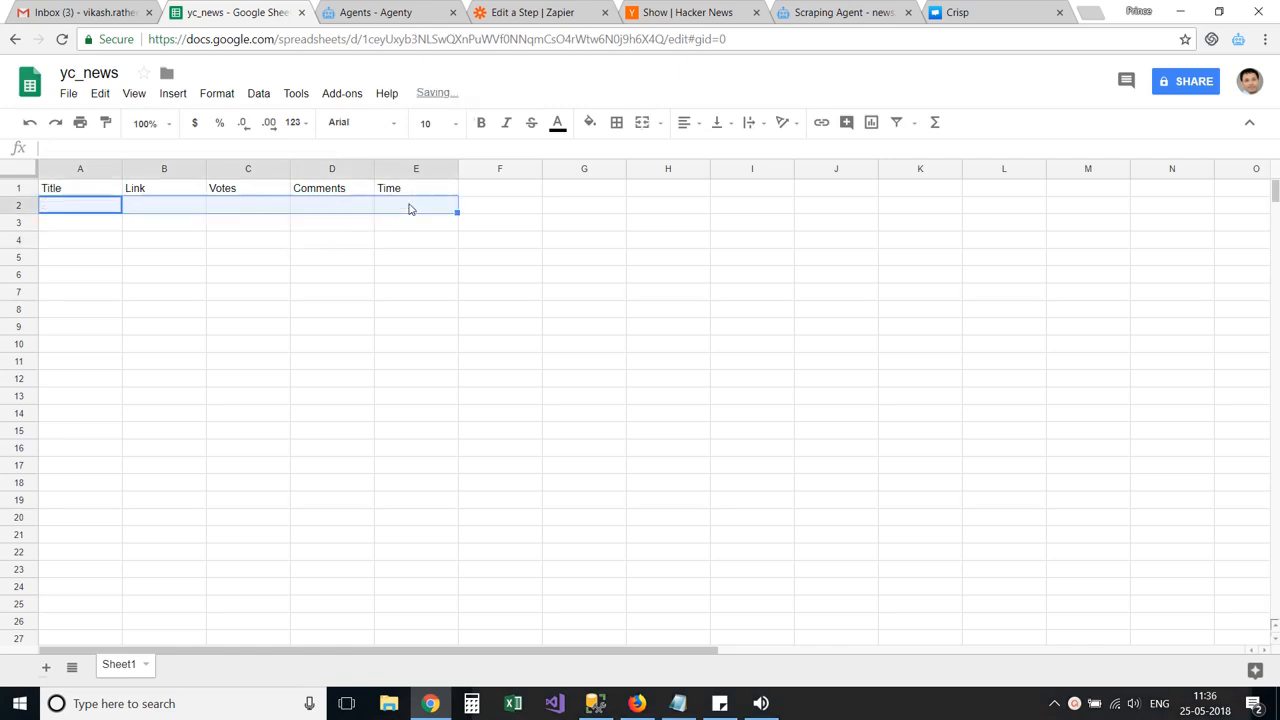
Switch back to Zapier, finish the step setup, name the Zap "Add data to yc_news spreadsheet" and turn it on
{"action": "left_click", "coordinate": [530, 10]}
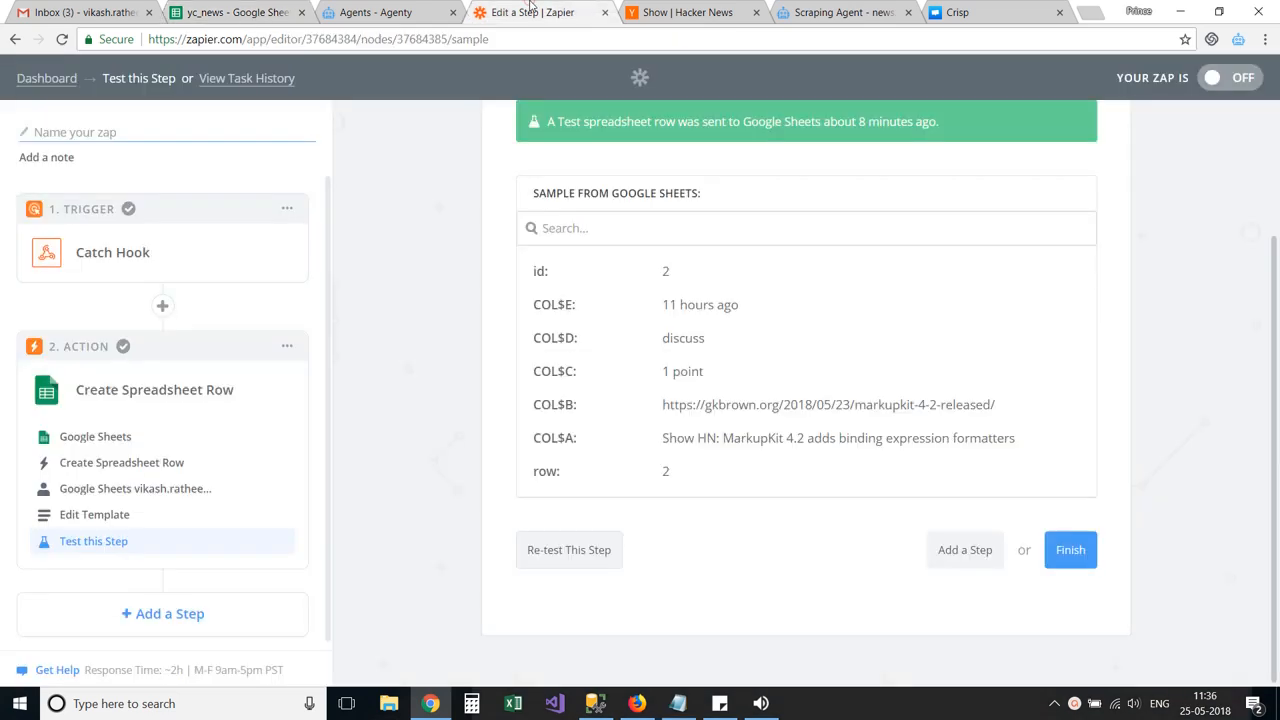
{"action": "left_click", "coordinate": [1070, 550]}
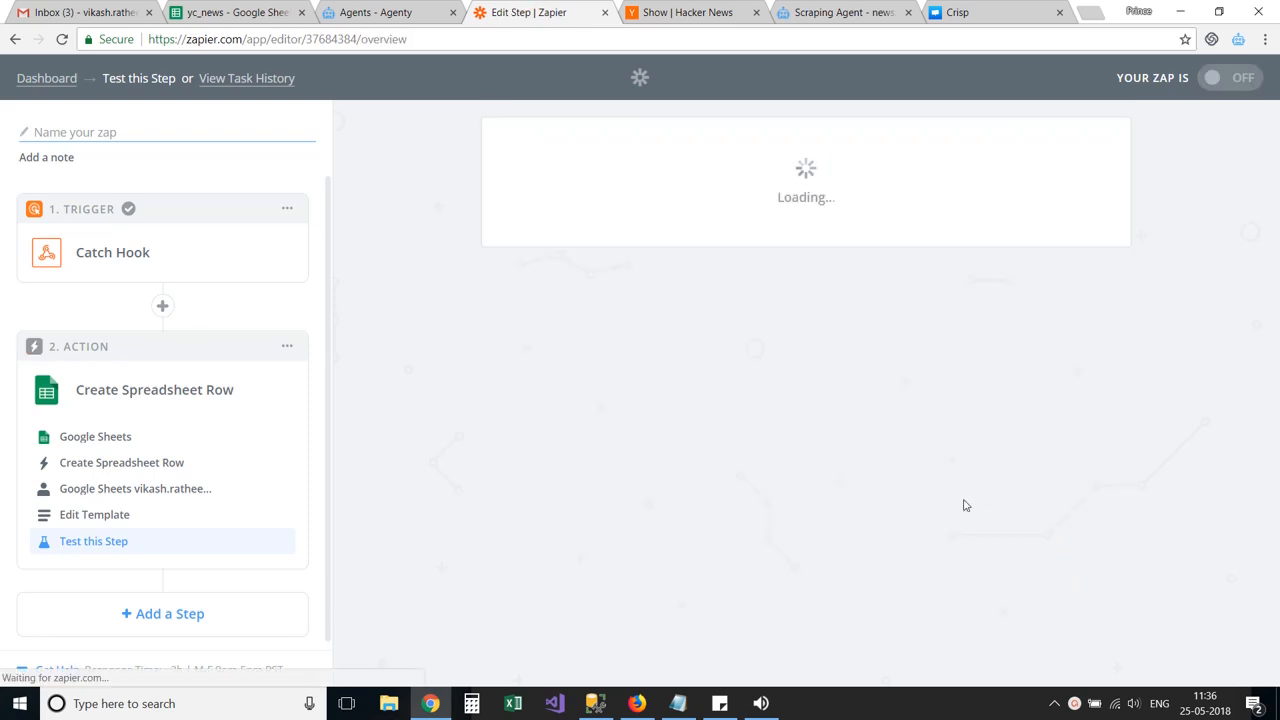
{"action": "left_click", "coordinate": [717, 291]}
{"action": "type", "text": "Ad"}
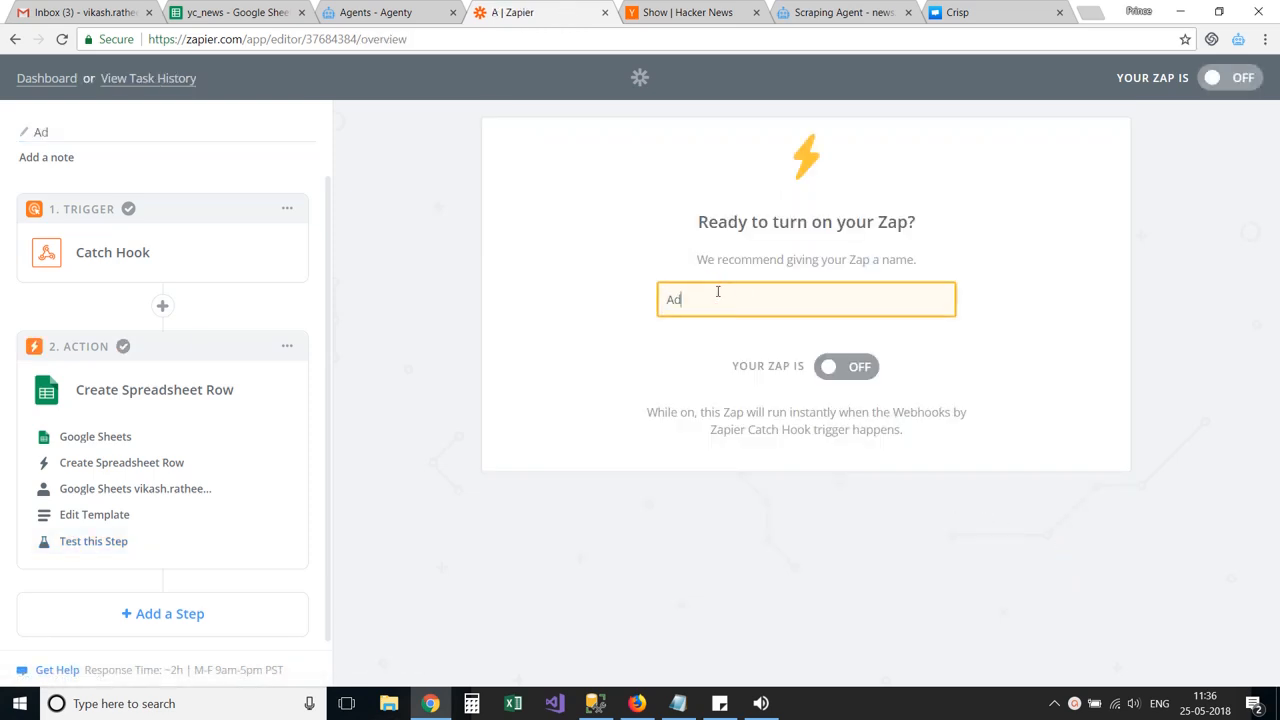
{"action": "type", "text": "d data to y"}
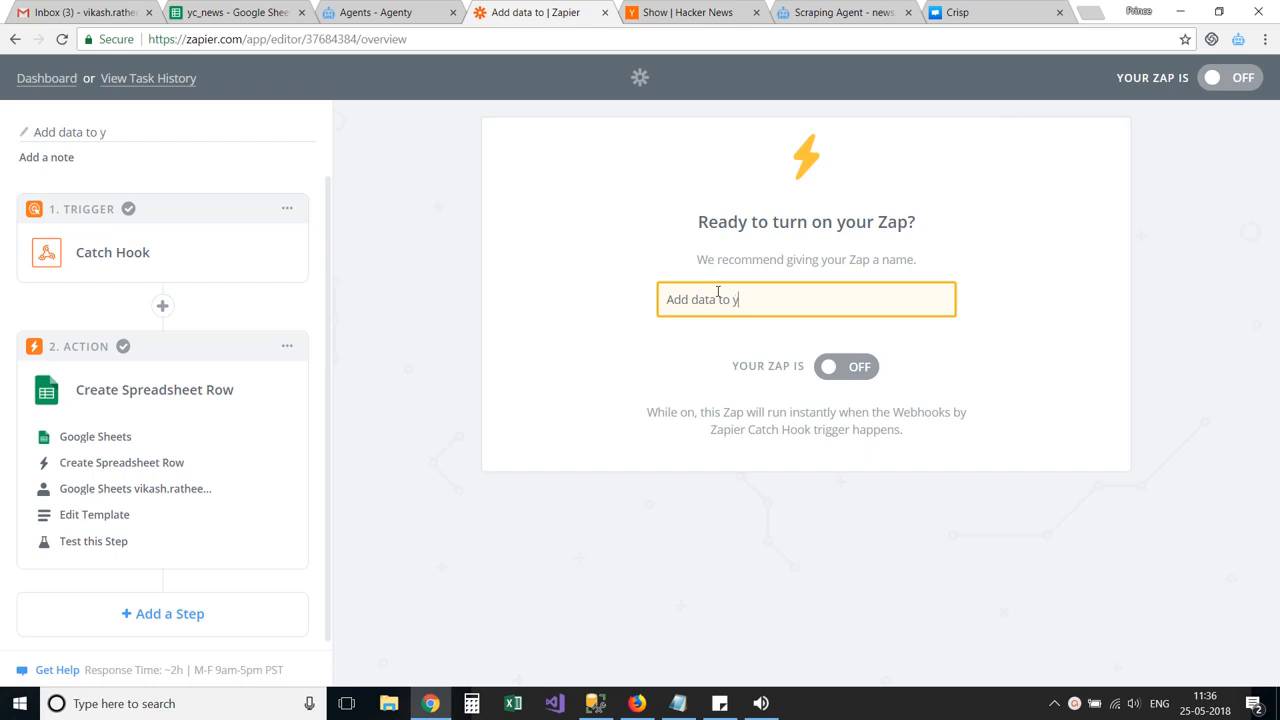
{"action": "type", "text": "c_news spreadsheet"}
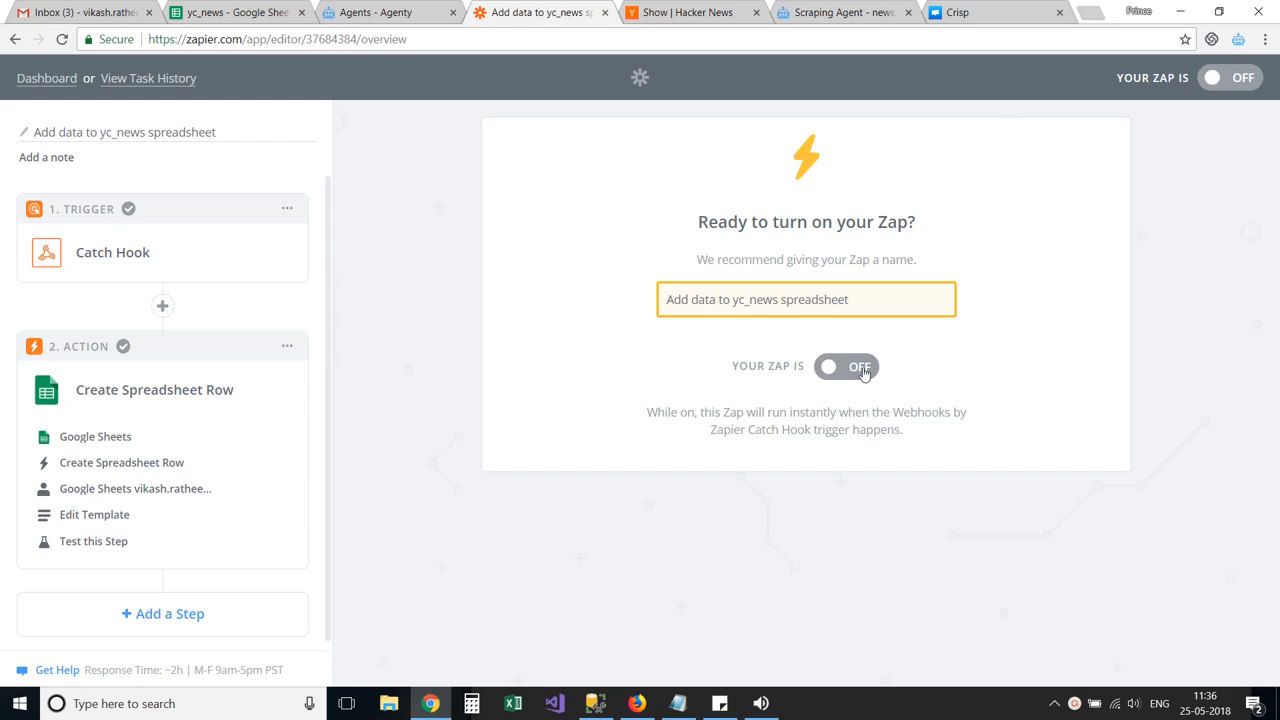
{"action": "left_click", "coordinate": [862, 369]}
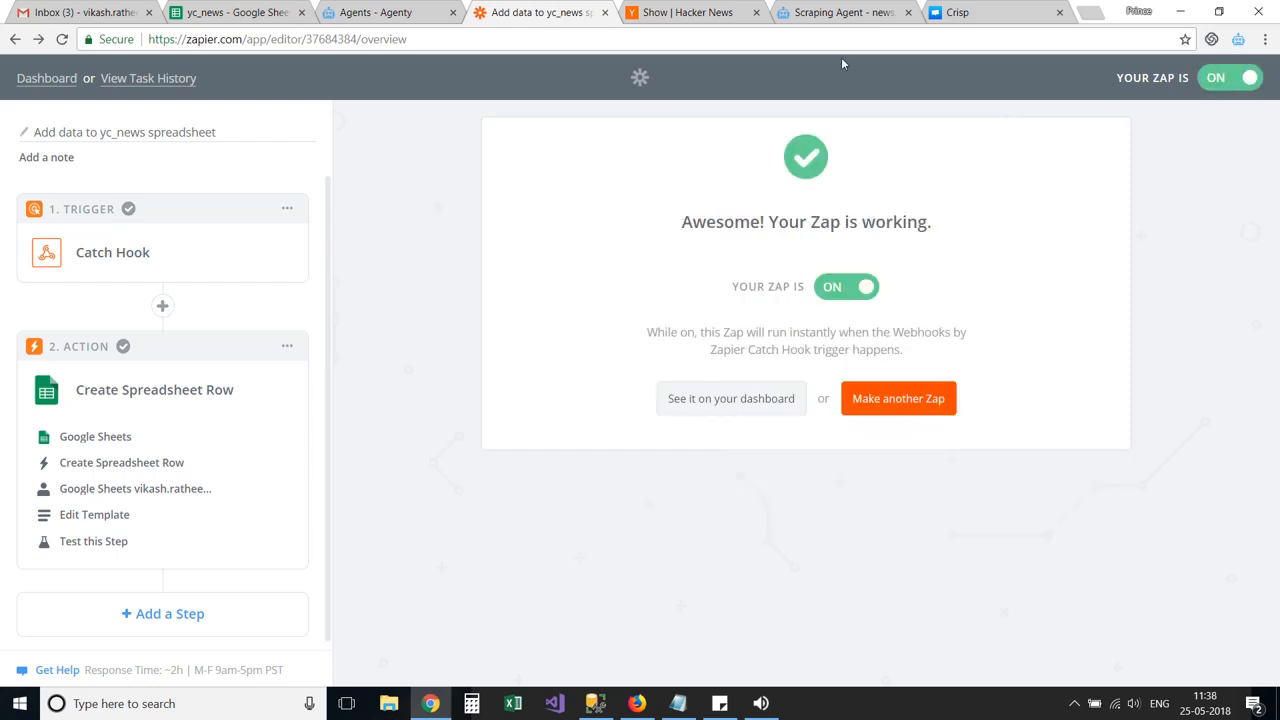
Switch to Agenty, start the news.ycombinator.com agent, and check the rows delivered to the yc_news spreadsheet
{"action": "left_click", "coordinate": [834, 12]}
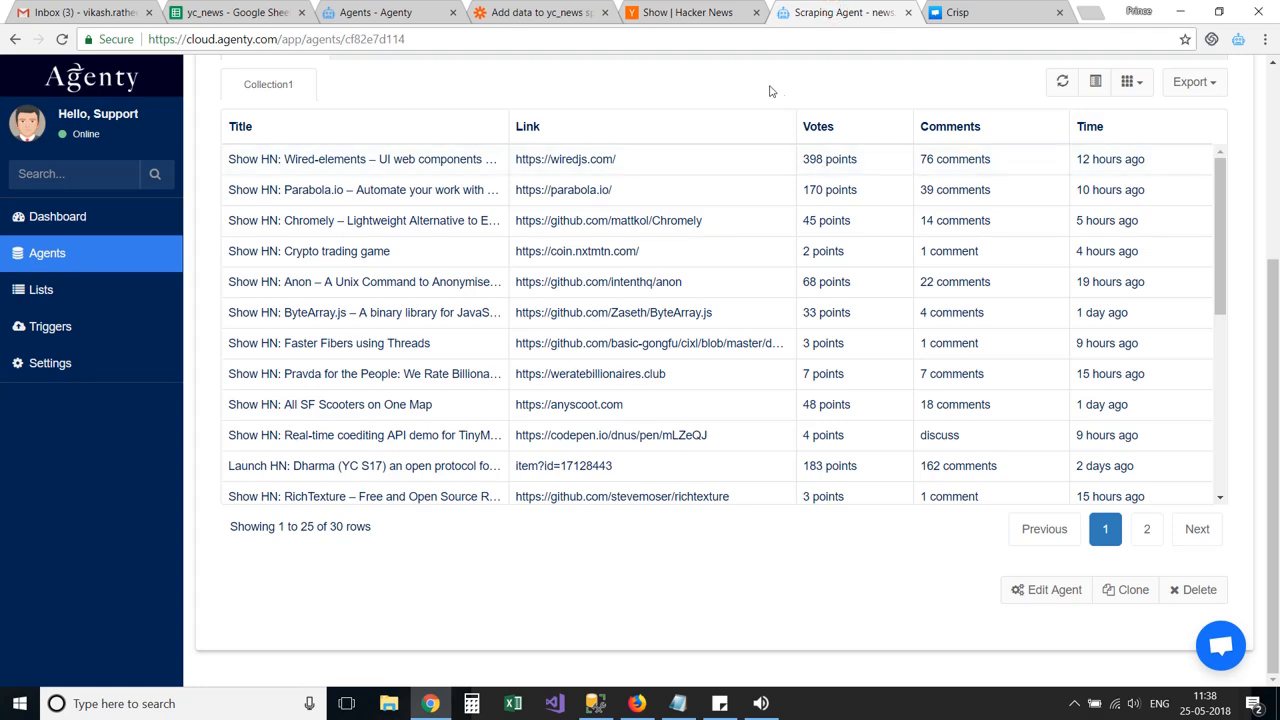
{"action": "left_click", "coordinate": [1103, 166]}
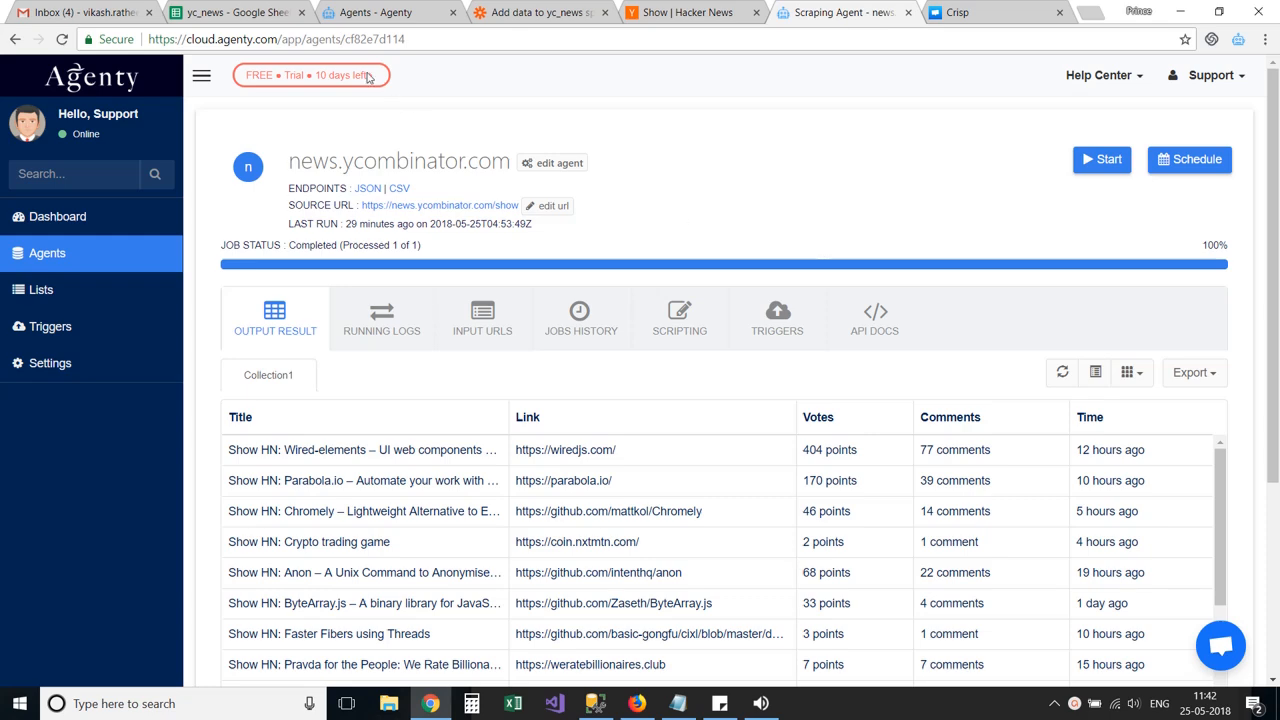
{"action": "left_click", "coordinate": [229, 14]}
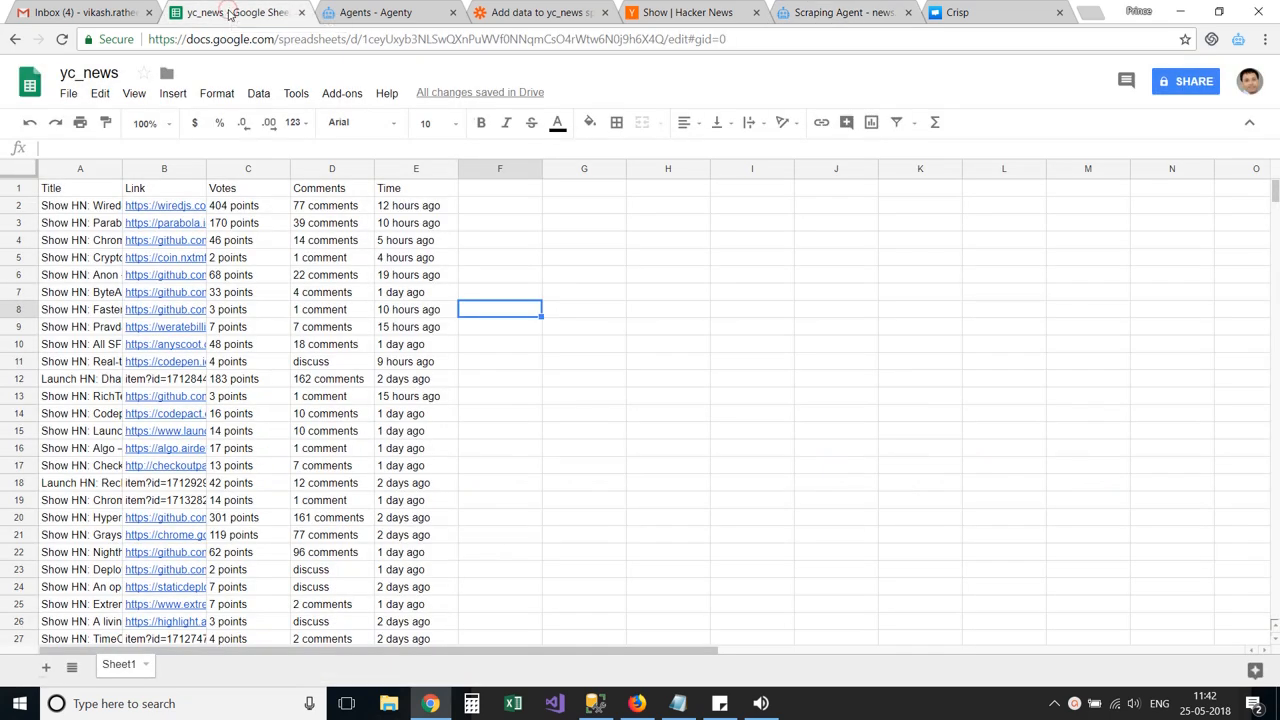
{"action": "left_click", "coordinate": [265, 248]}
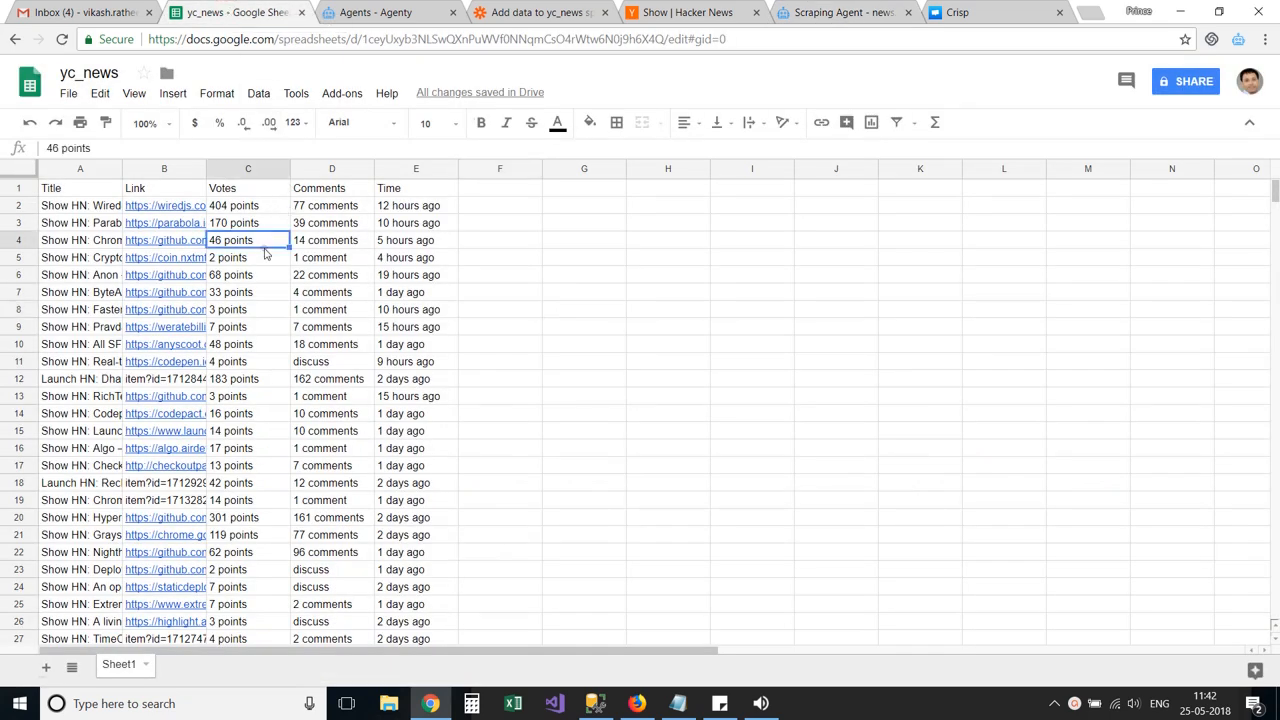
{"action": "scroll", "coordinate": [265, 250], "scroll_direction": "down", "scroll_amount": 6}
{"action": "scroll", "coordinate": [265, 252], "scroll_direction": "up", "scroll_amount": 2}
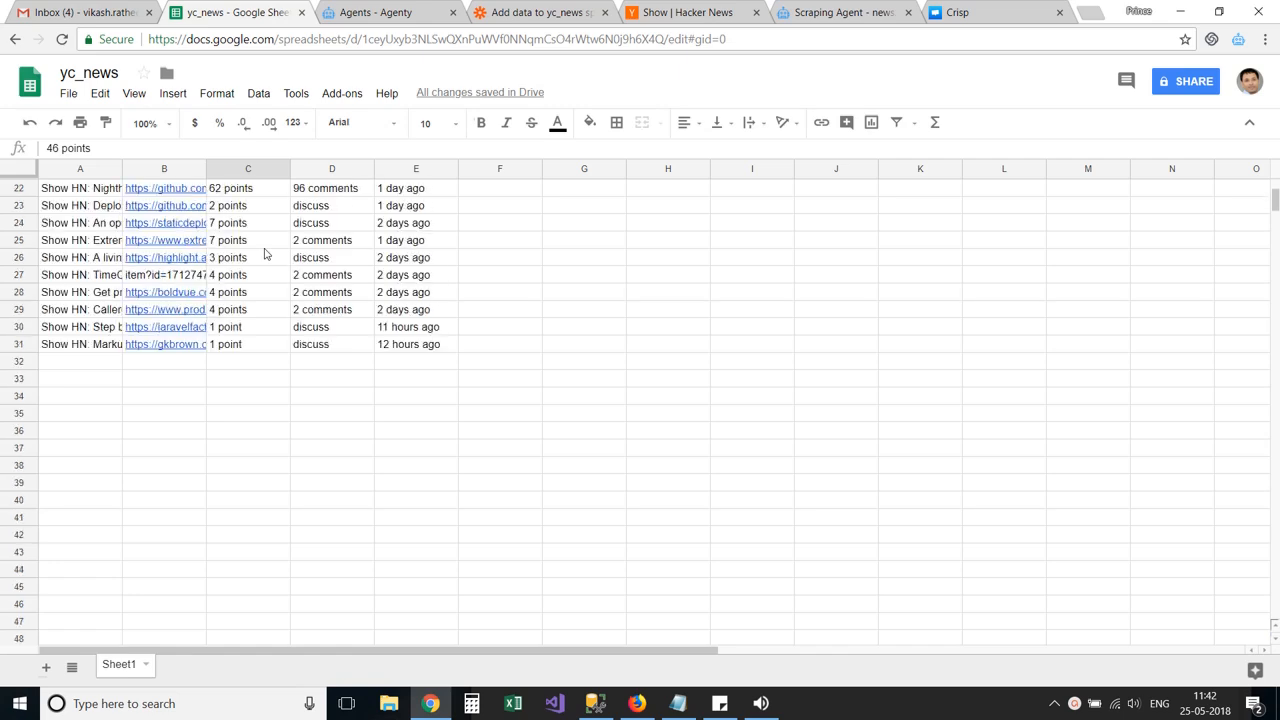
{"action": "scroll", "coordinate": [290, 326], "scroll_direction": "up", "scroll_amount": 4}
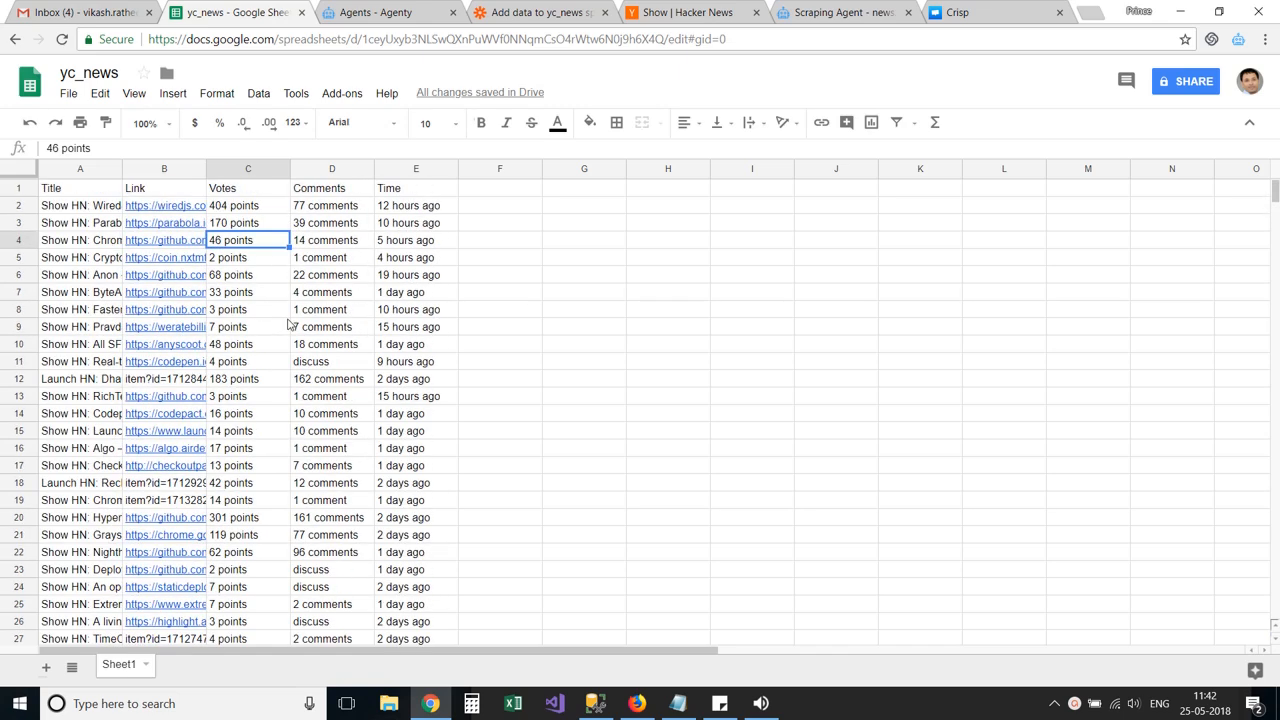